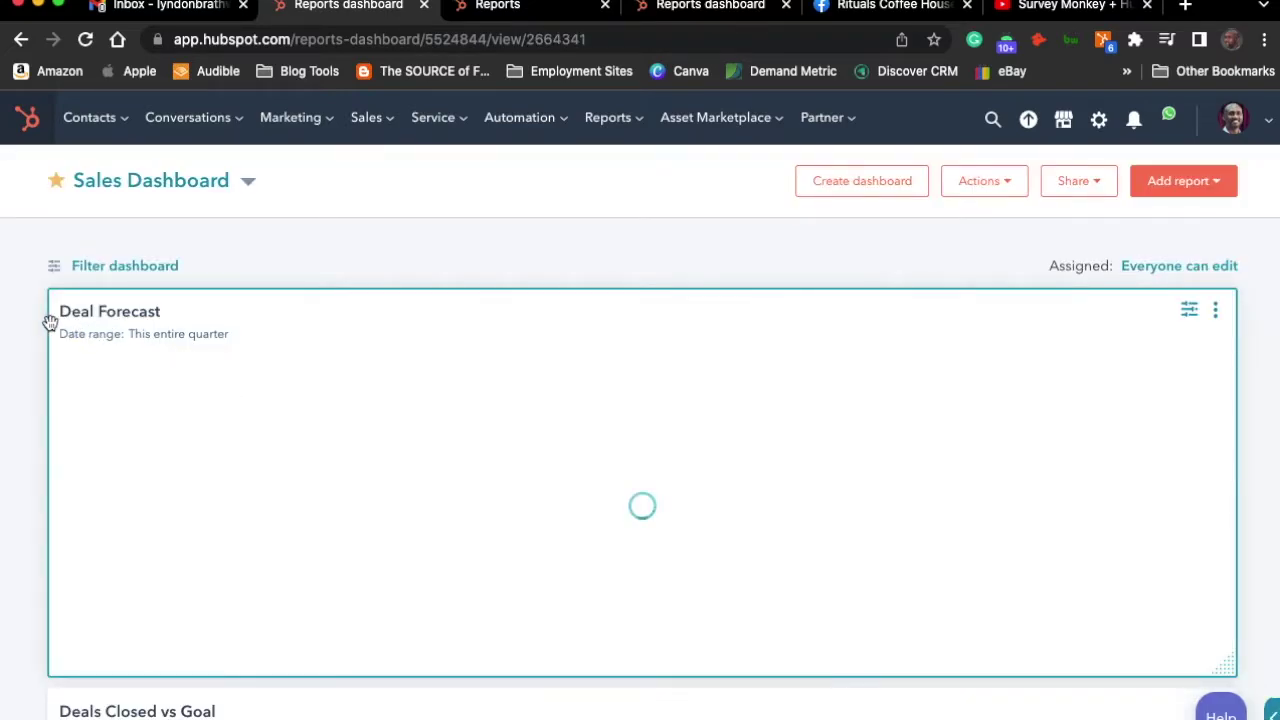
Review the Deal Forecast and Deals Closed vs Goal reports on the Sales Dashboard
{"action": "scroll", "coordinate": [160, 370], "scroll_direction": "down", "scroll_amount": 2}
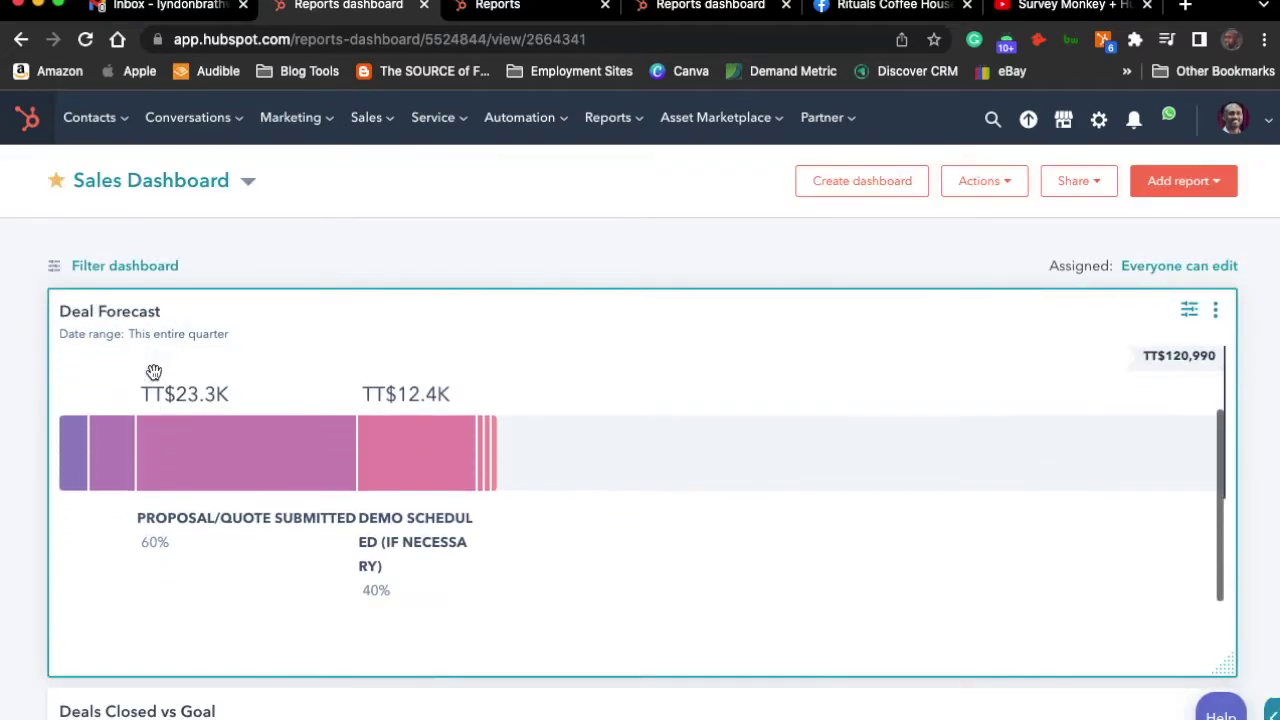
{"action": "scroll", "coordinate": [78, 370], "scroll_direction": "down", "scroll_amount": 5}
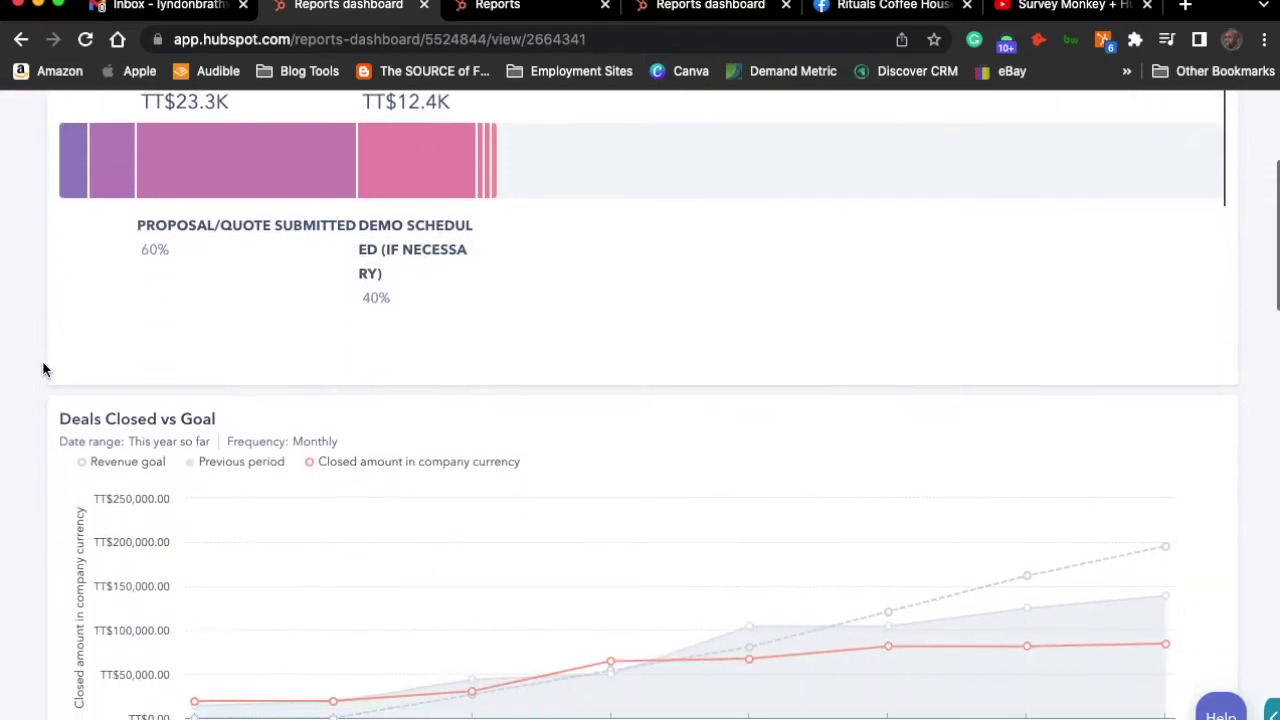
{"action": "scroll", "coordinate": [46, 363], "scroll_direction": "up", "scroll_amount": 7}
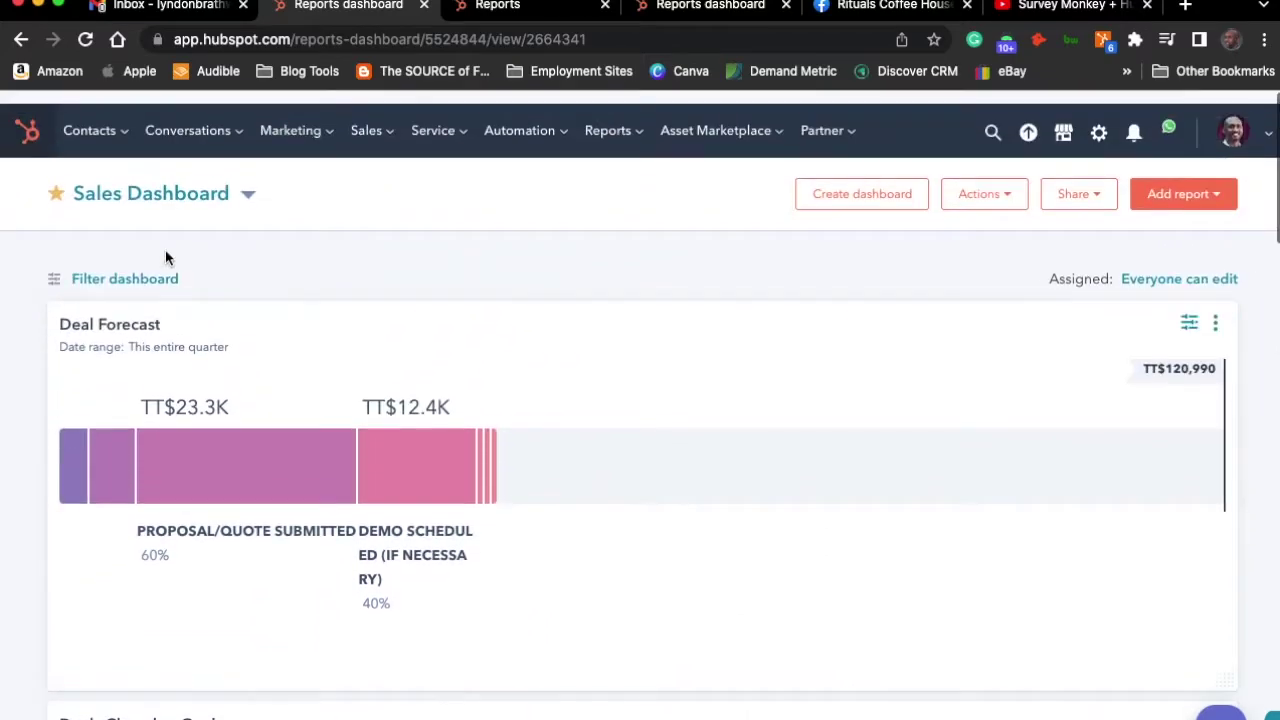
{"action": "scroll", "coordinate": [34, 294], "scroll_direction": "down", "scroll_amount": 6}
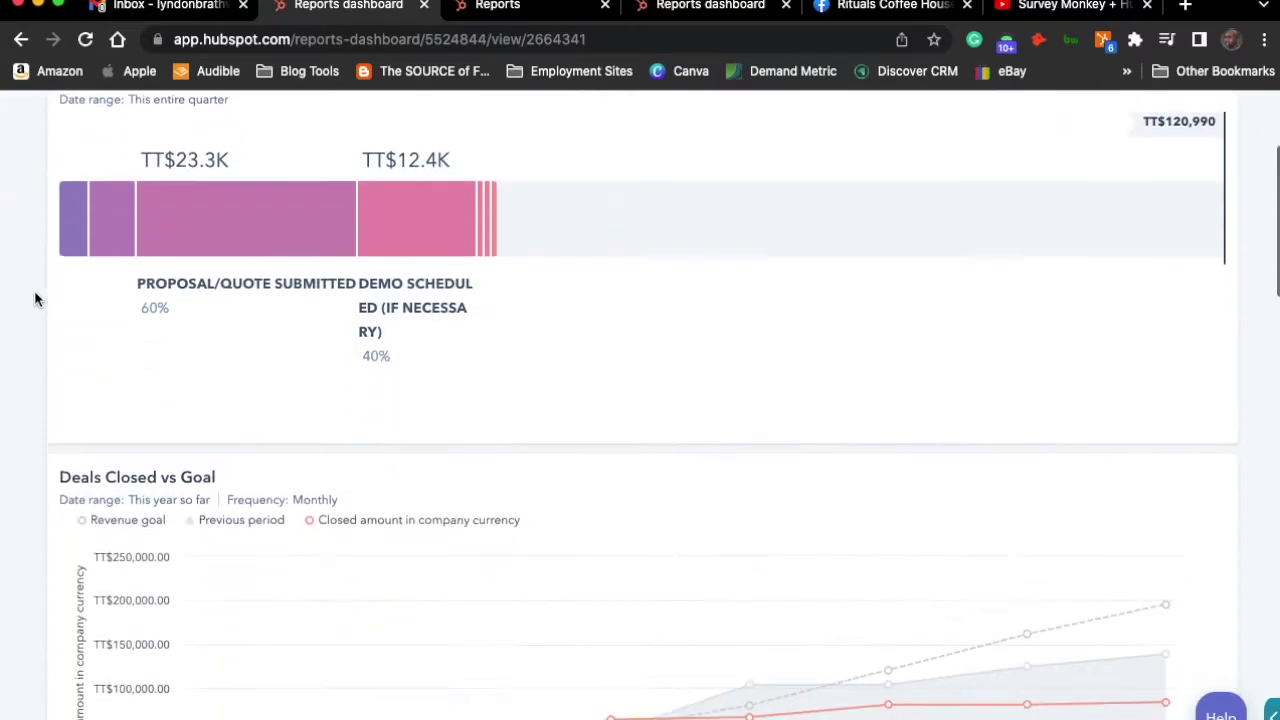
{"action": "scroll", "coordinate": [28, 298], "scroll_direction": "up", "scroll_amount": 8}
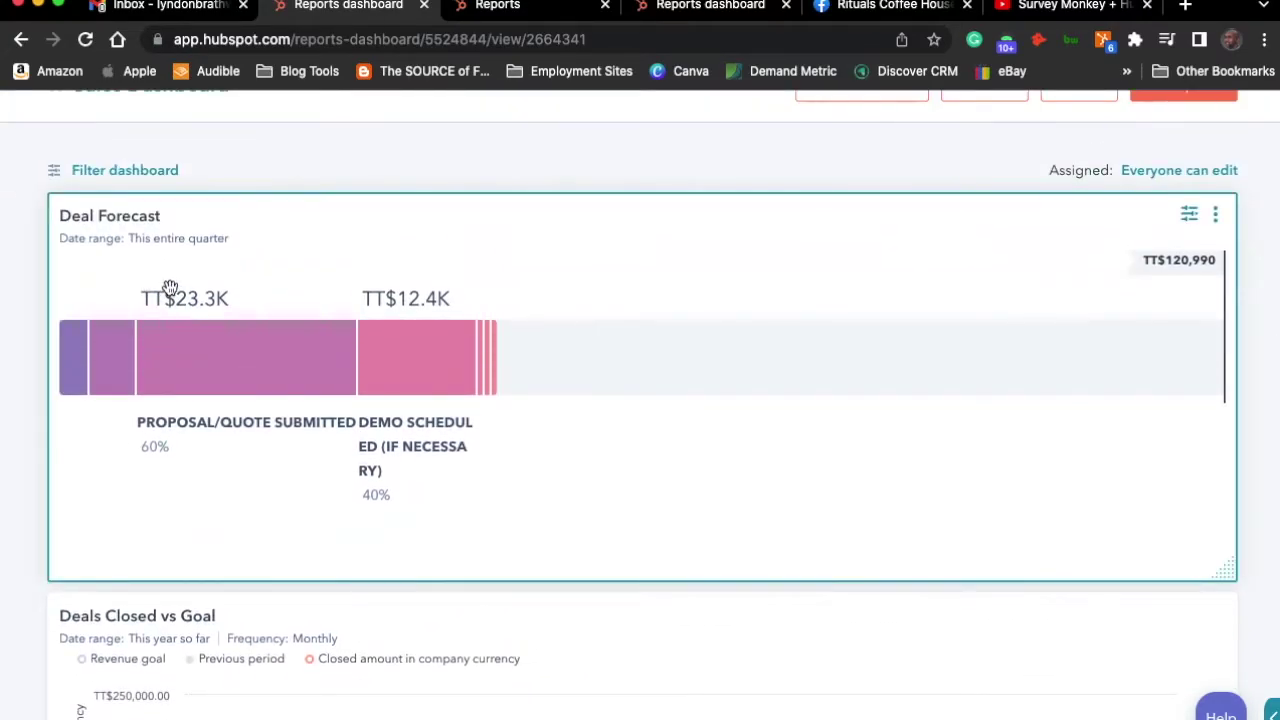
{"action": "scroll", "coordinate": [345, 190], "scroll_direction": "up", "scroll_amount": 1}
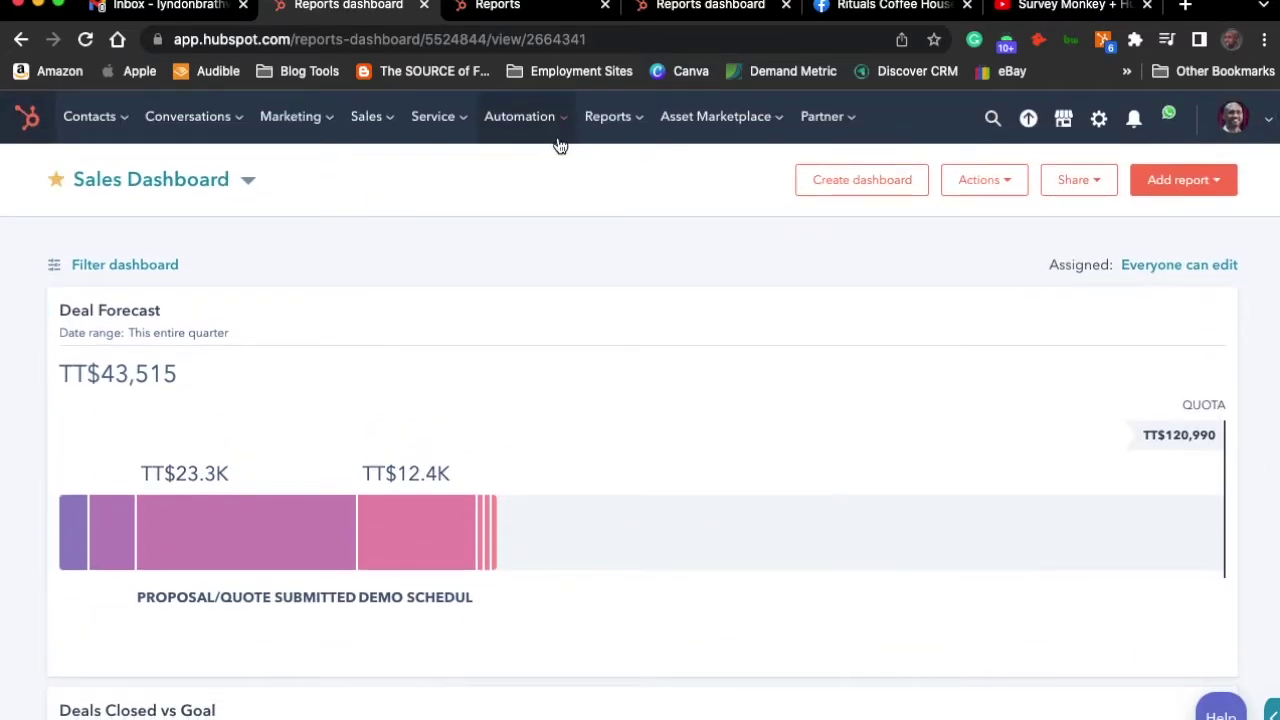
Go to the list of saved reports, look through it and start creating a new report
{"action": "left_click", "coordinate": [640, 126]}
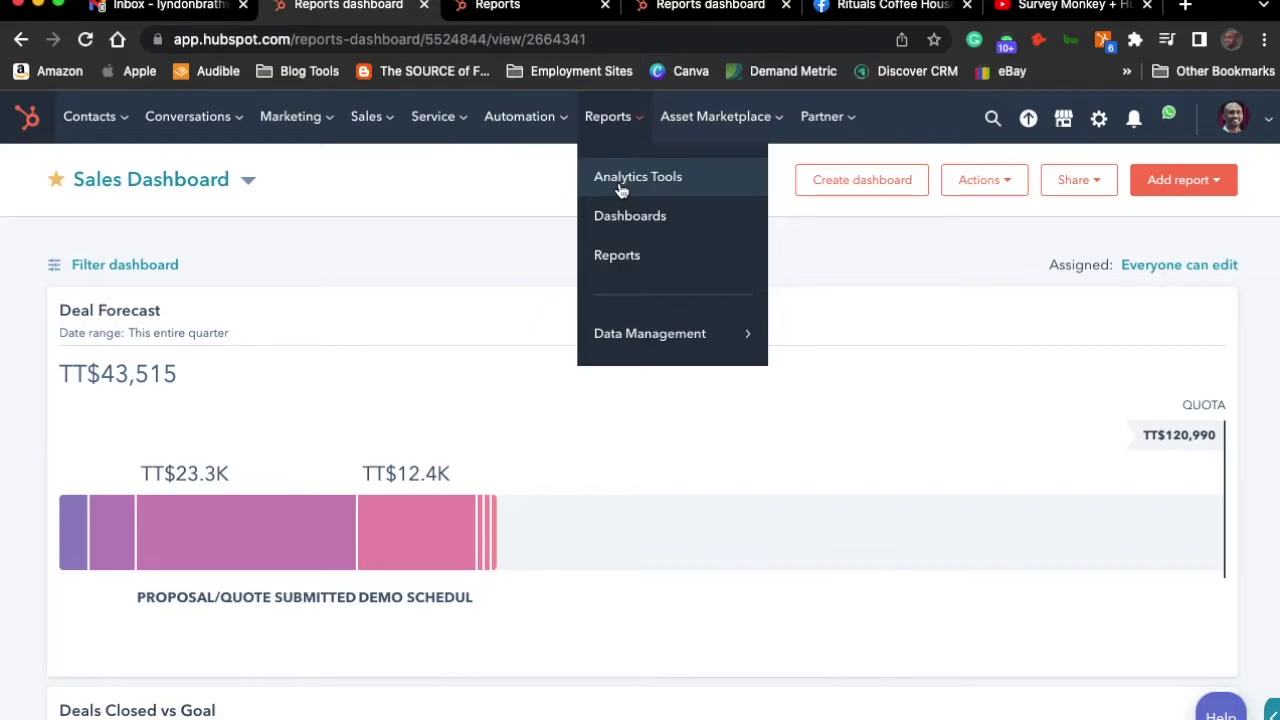
{"action": "left_click", "coordinate": [620, 262]}
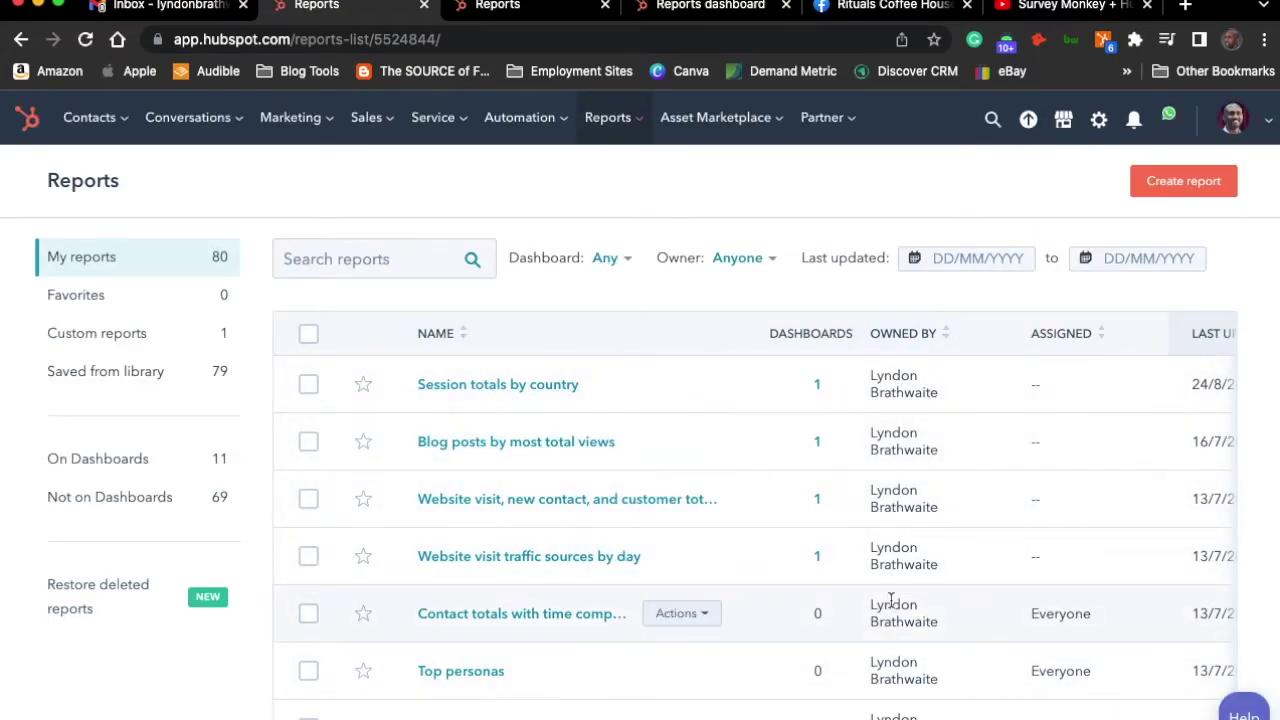
{"action": "scroll", "coordinate": [524, 481], "scroll_direction": "down", "scroll_amount": 3}
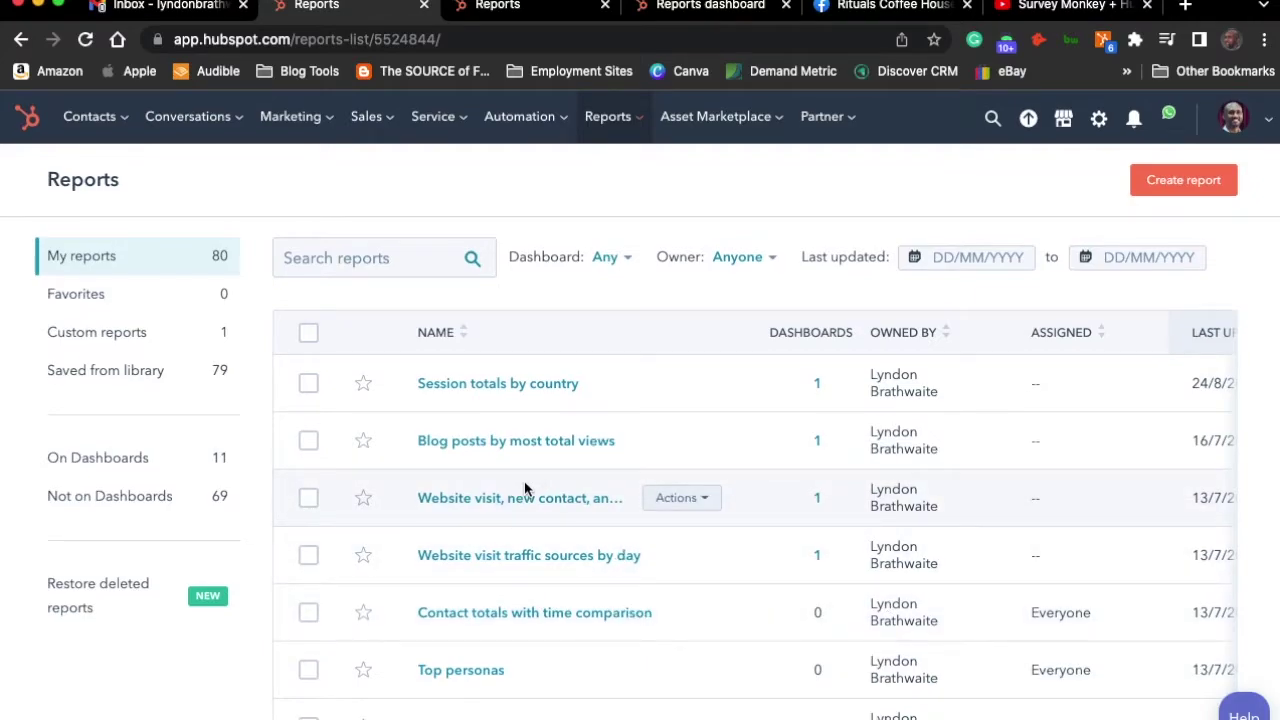
{"action": "scroll", "coordinate": [528, 490], "scroll_direction": "down", "scroll_amount": 5}
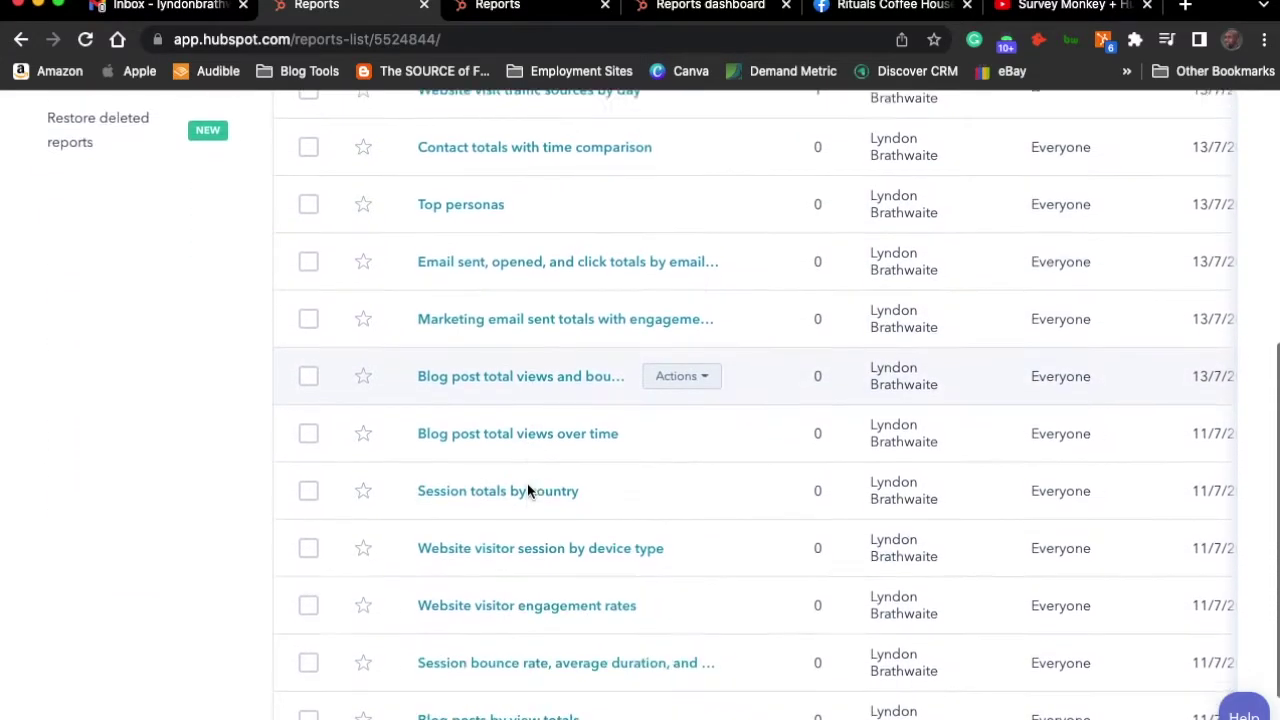
{"action": "scroll", "coordinate": [527, 483], "scroll_direction": "up", "scroll_amount": 8}
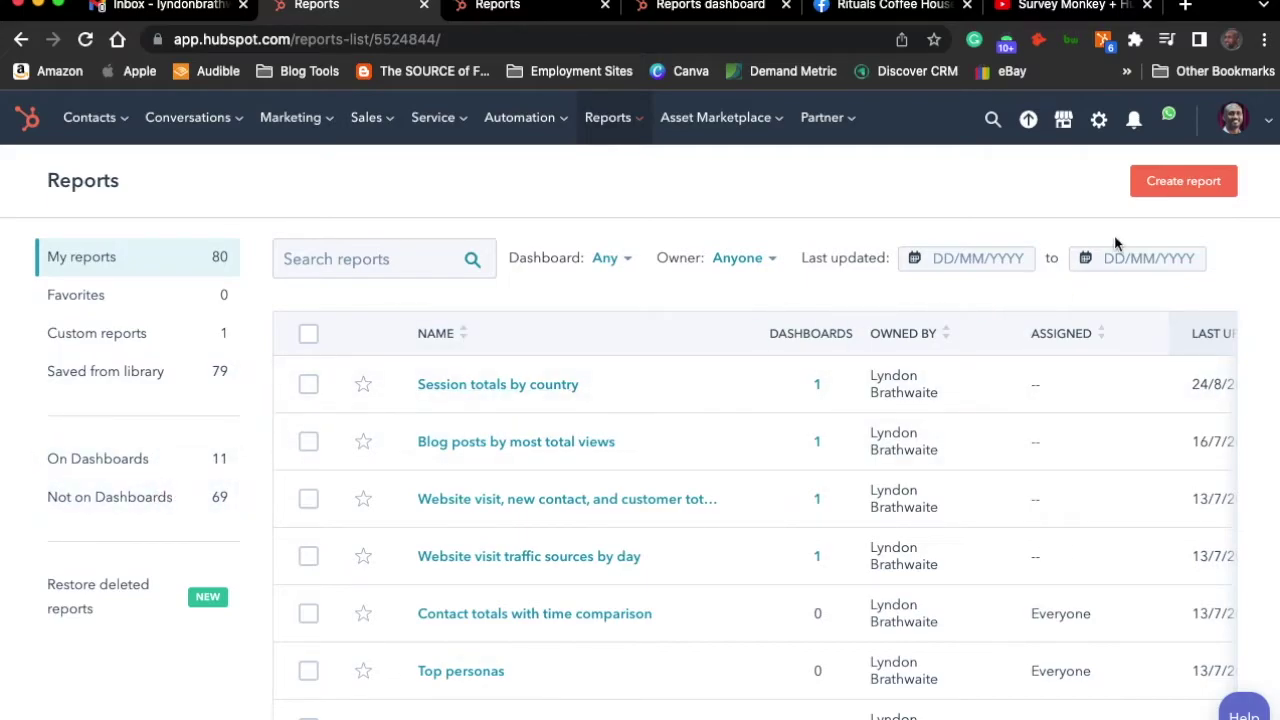
{"action": "left_click", "coordinate": [1179, 194]}
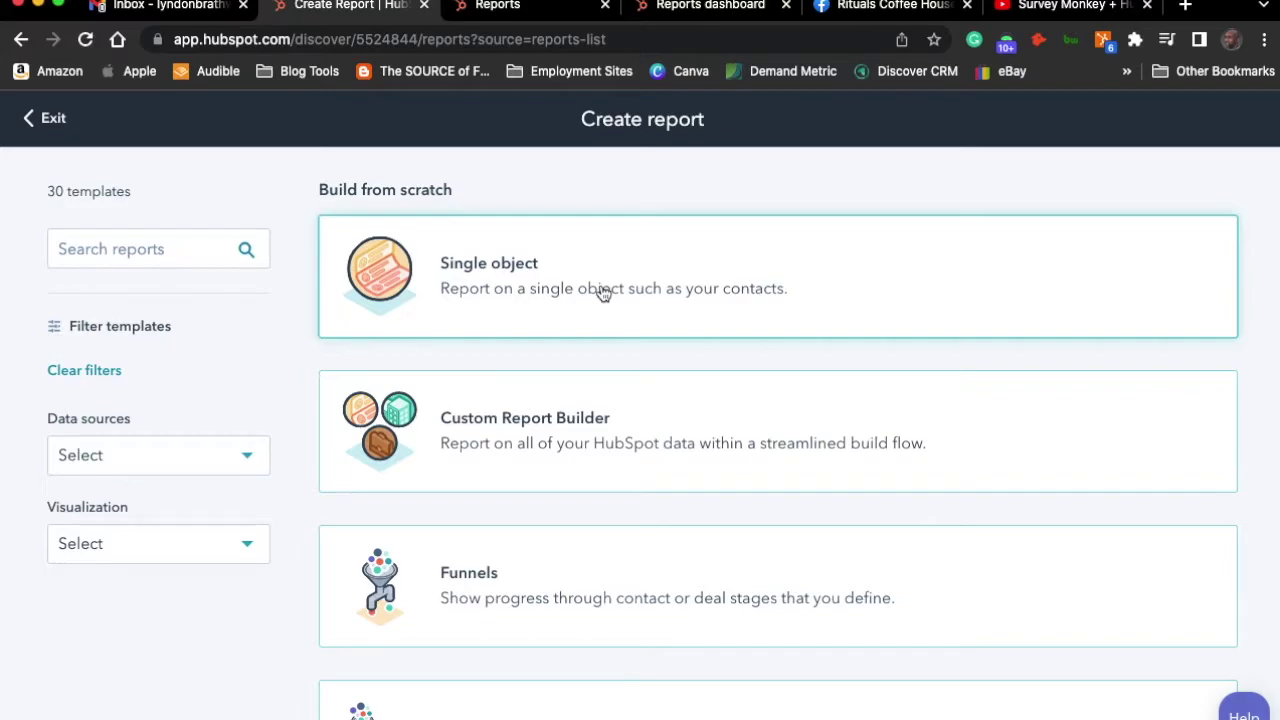
Examine the build-from-scratch report types and browse the available report templates with their previews
{"action": "scroll", "coordinate": [575, 325], "scroll_direction": "down", "scroll_amount": 2}
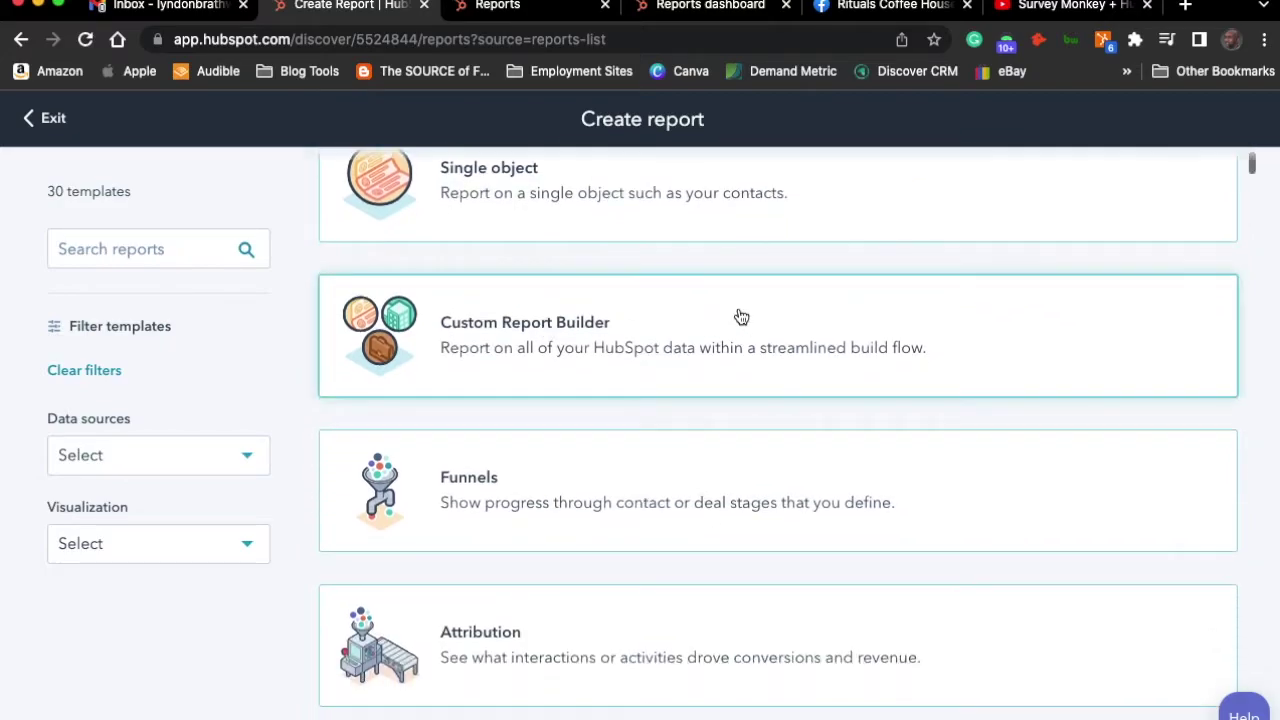
{"action": "scroll", "coordinate": [603, 331], "scroll_direction": "down", "scroll_amount": 4}
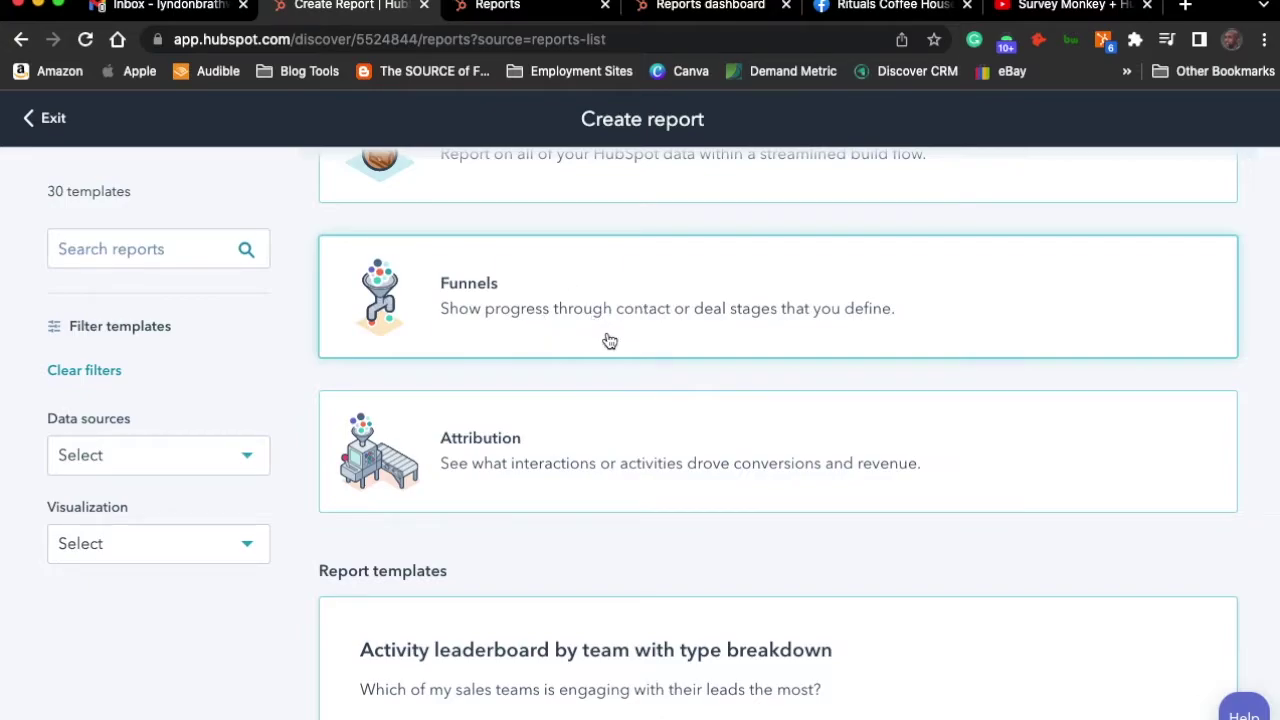
{"action": "scroll", "coordinate": [606, 416], "scroll_direction": "down", "scroll_amount": 2}
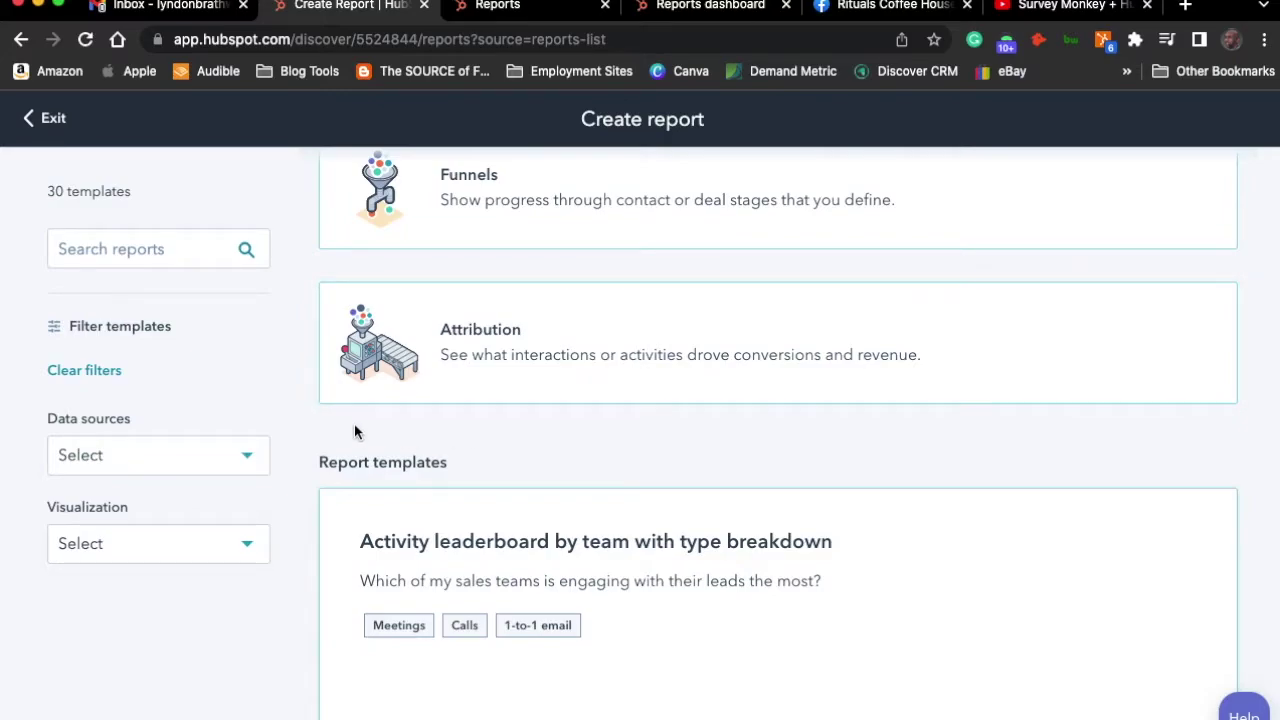
{"action": "scroll", "coordinate": [387, 426], "scroll_direction": "down", "scroll_amount": 5}
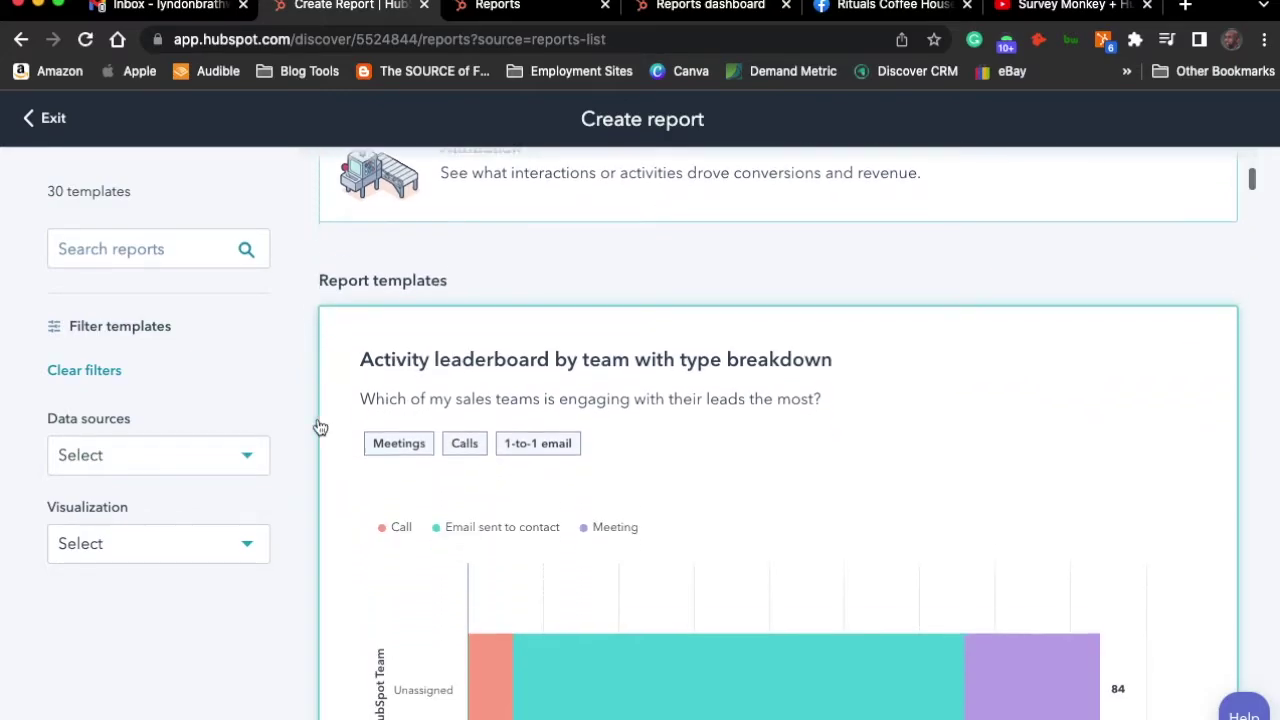
{"action": "scroll", "coordinate": [320, 428], "scroll_direction": "down", "scroll_amount": 6}
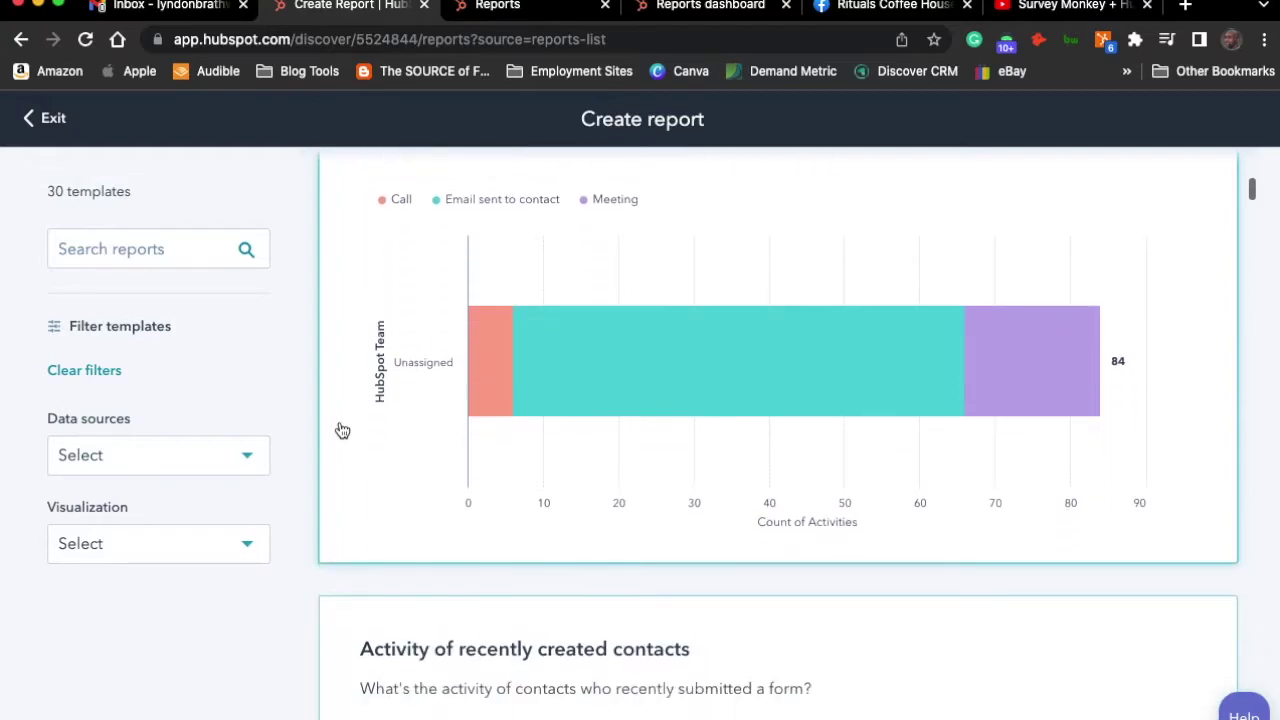
{"action": "scroll", "coordinate": [342, 430], "scroll_direction": "down", "scroll_amount": 5}
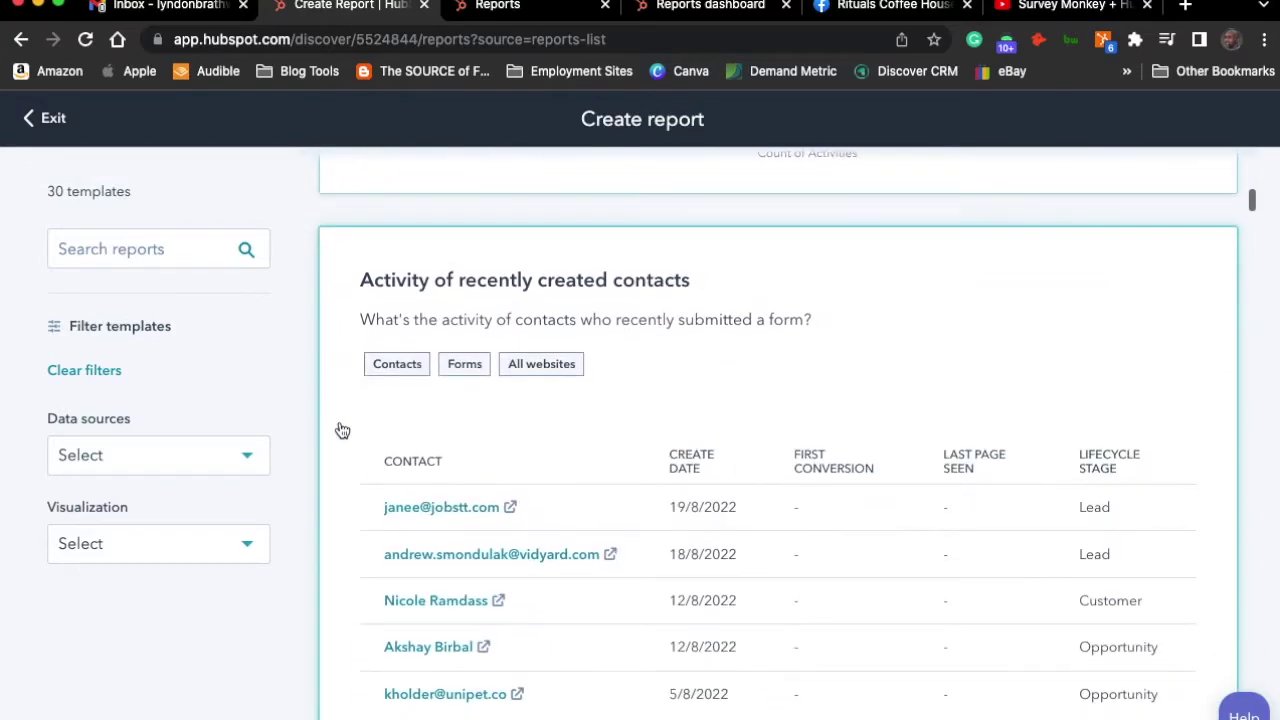
{"action": "scroll", "coordinate": [342, 430], "scroll_direction": "down", "scroll_amount": 7}
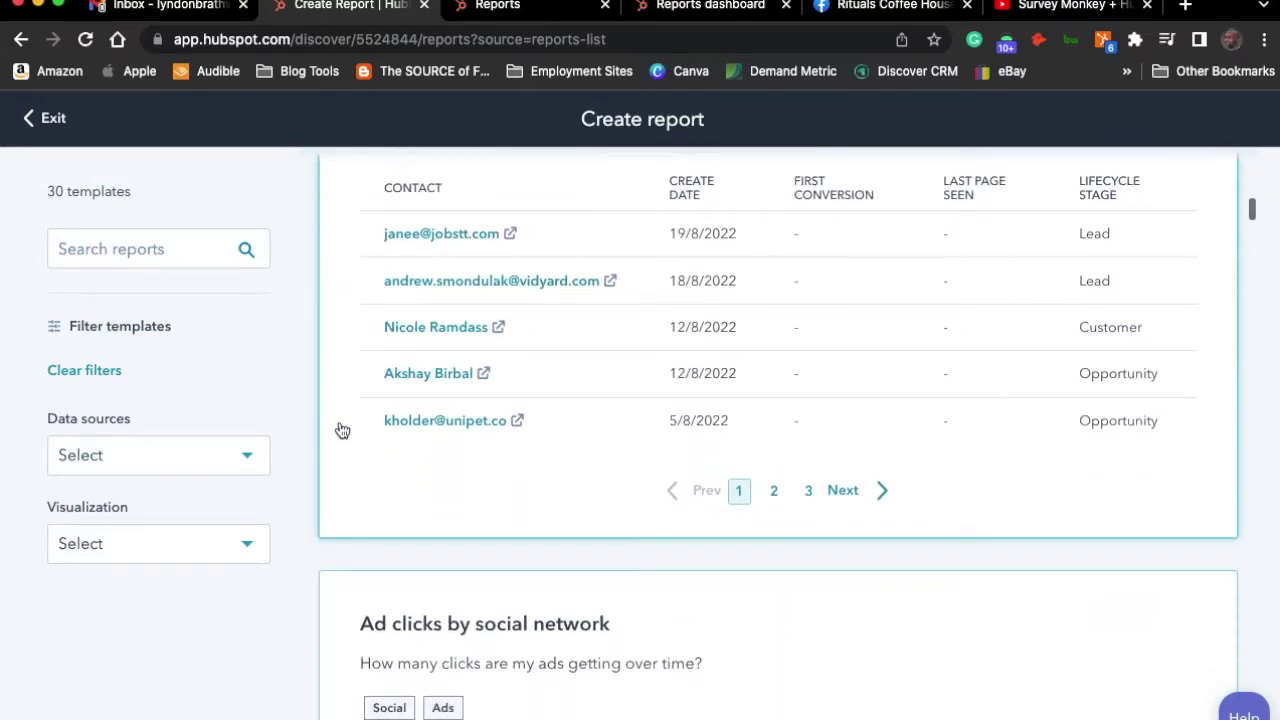
{"action": "scroll", "coordinate": [342, 430], "scroll_direction": "down", "scroll_amount": 6}
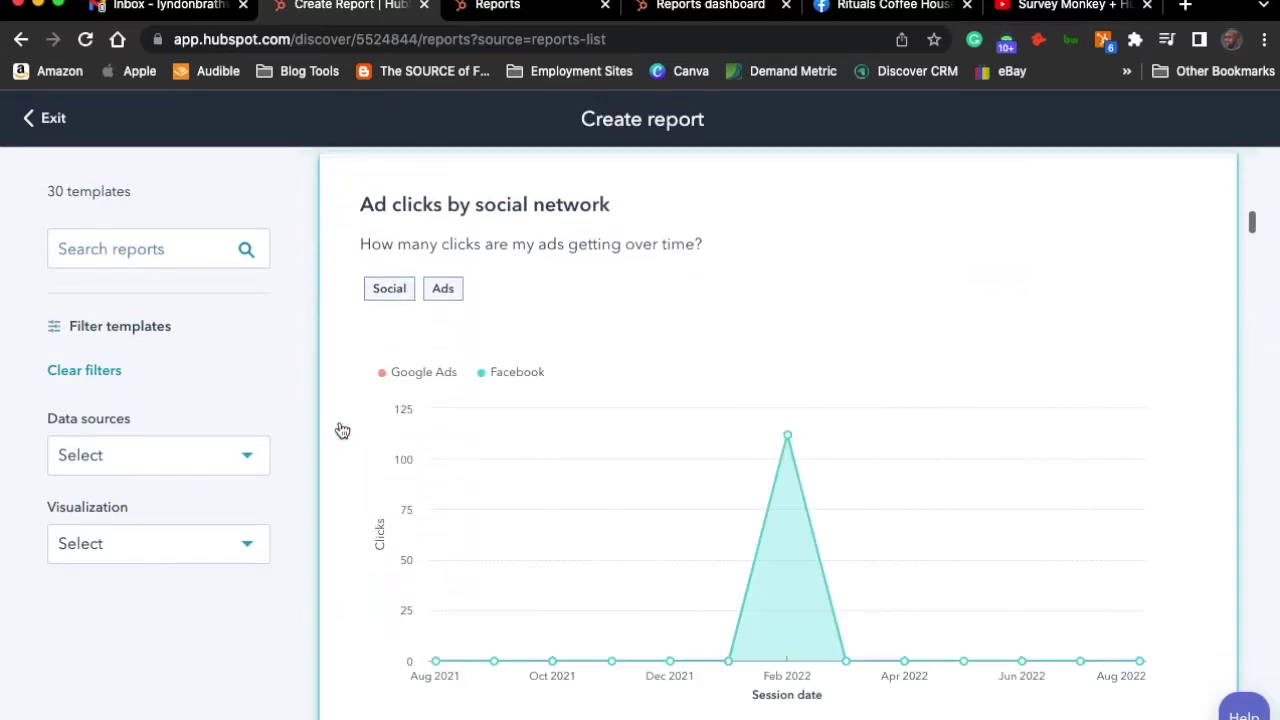
{"action": "scroll", "coordinate": [342, 430], "scroll_direction": "down", "scroll_amount": 8}
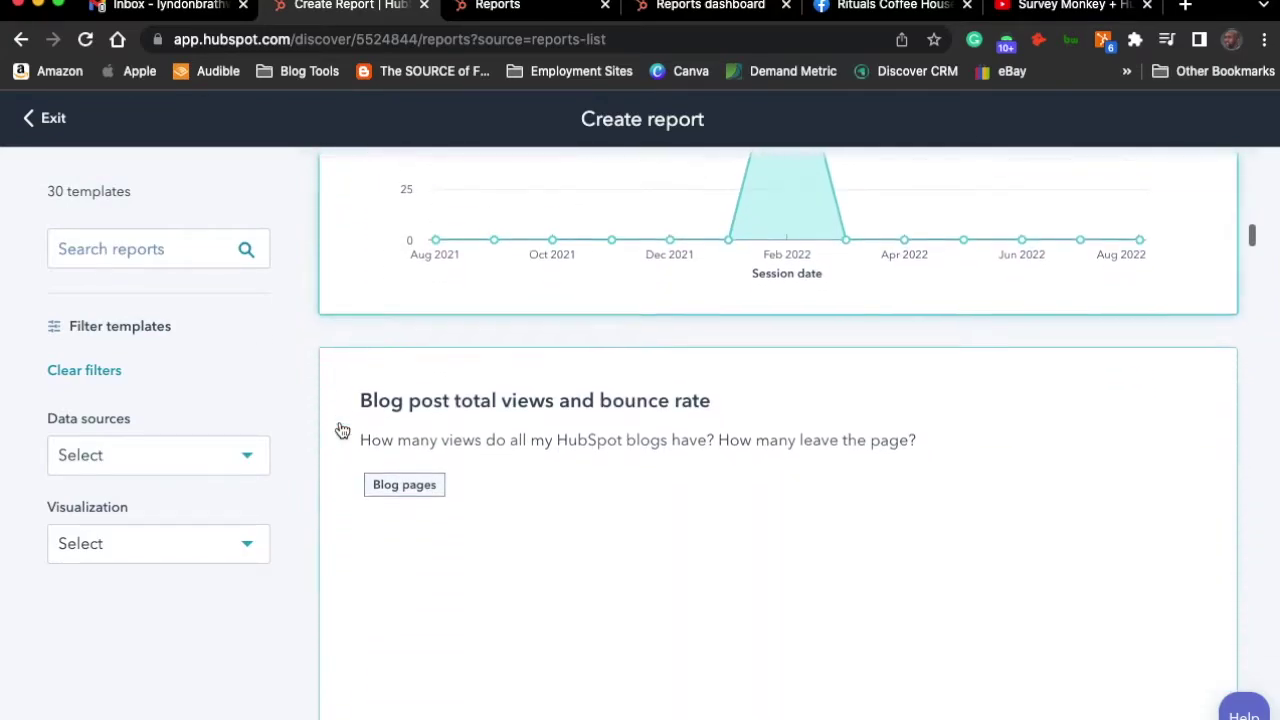
{"action": "scroll", "coordinate": [342, 430], "scroll_direction": "down", "scroll_amount": 1}
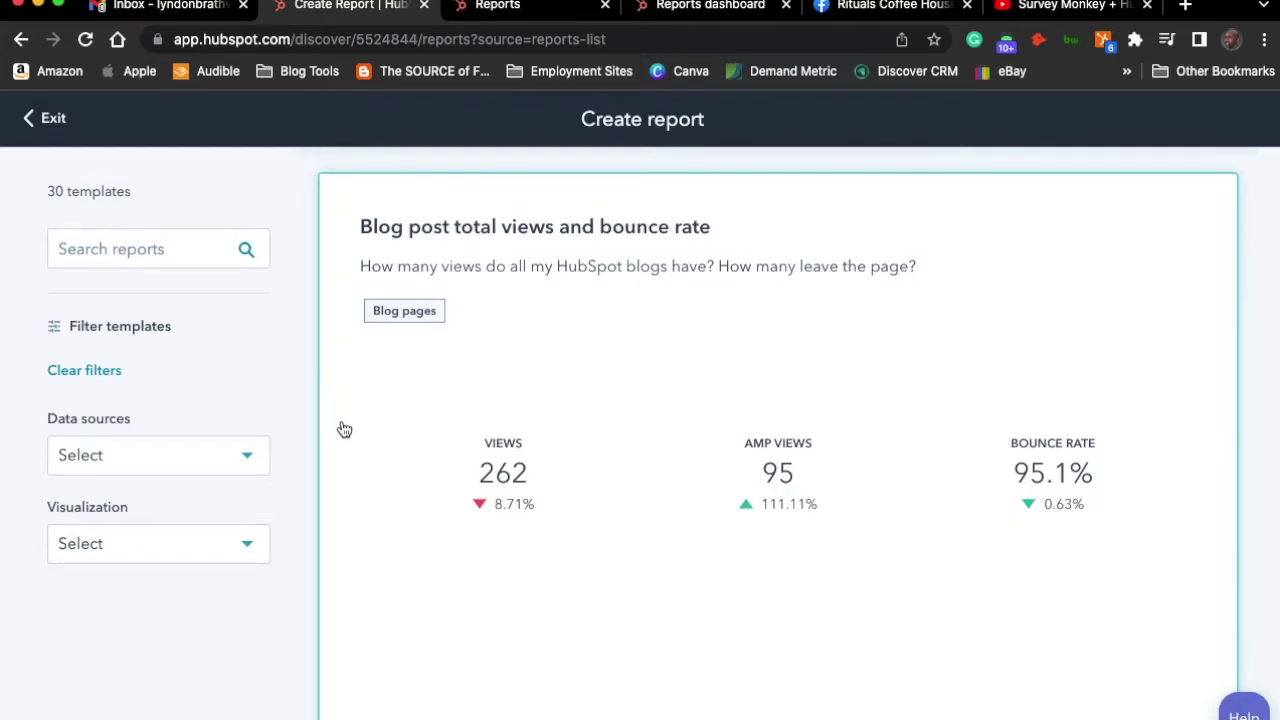
{"action": "scroll", "coordinate": [391, 434], "scroll_direction": "down", "scroll_amount": 5}
{"action": "scroll", "coordinate": [391, 434], "scroll_direction": "down", "scroll_amount": 5}
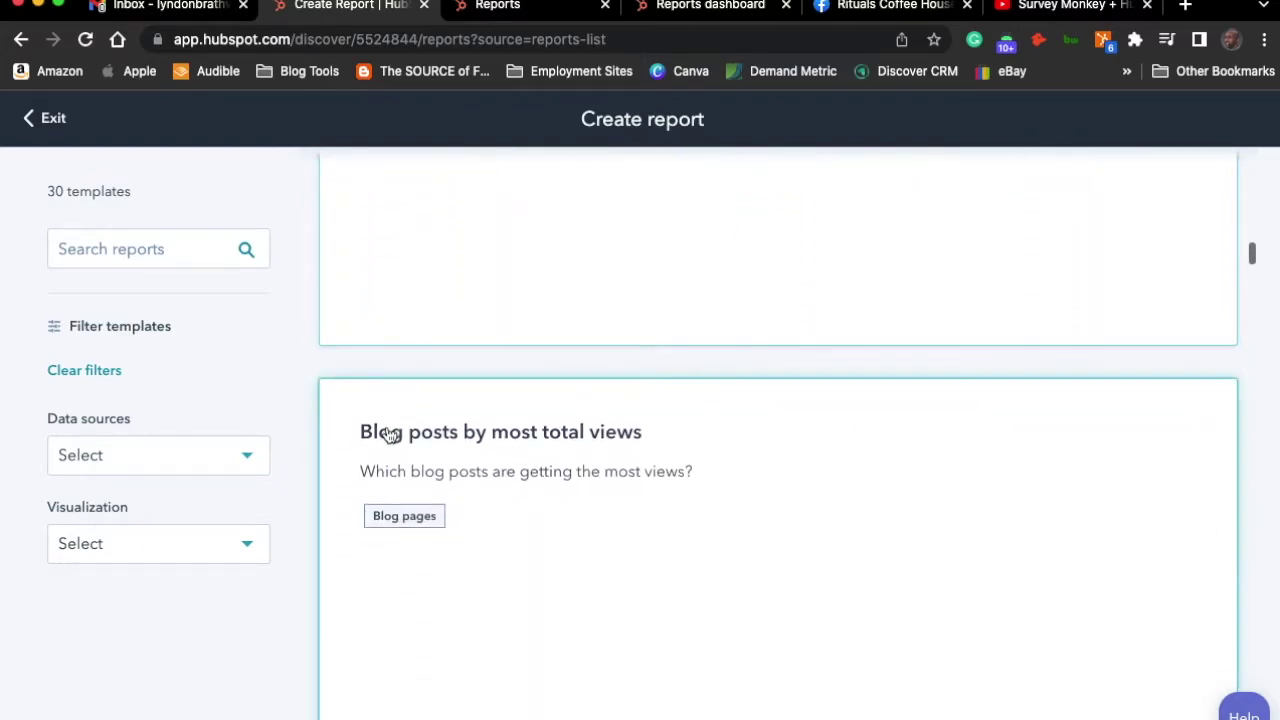
{"action": "scroll", "coordinate": [390, 435], "scroll_direction": "down", "scroll_amount": 7}
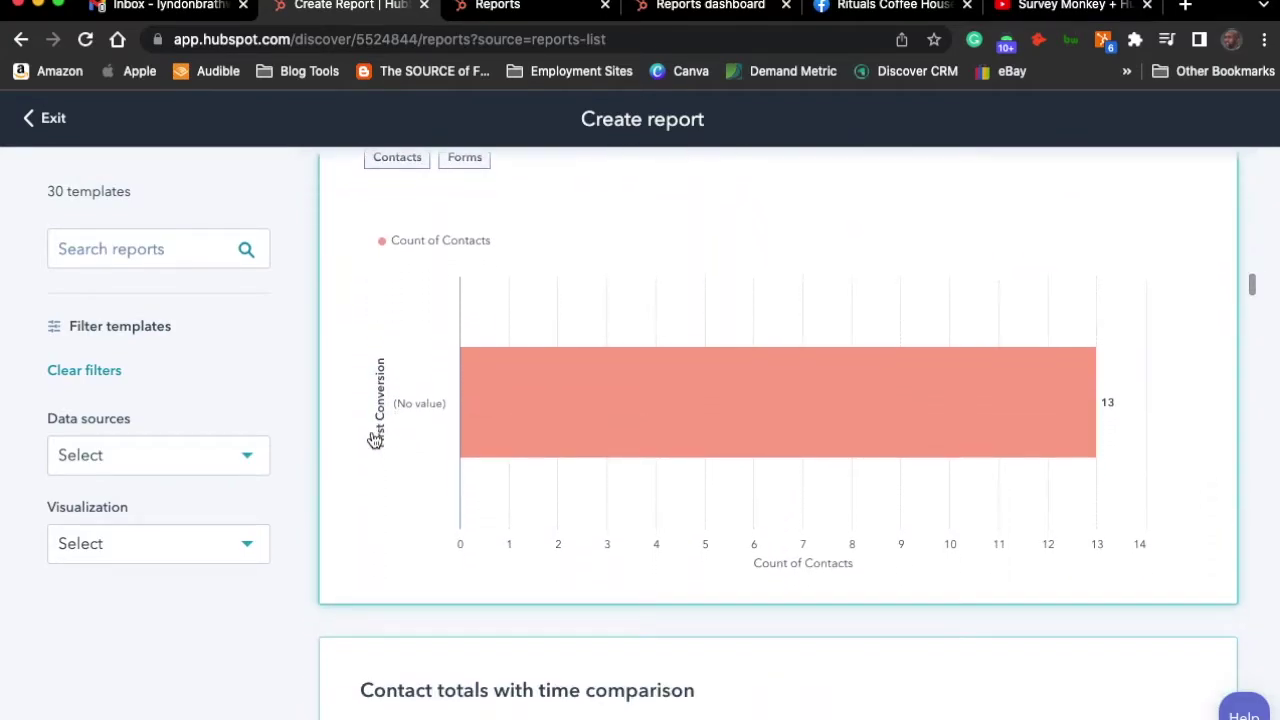
Search the report templates for "contacts" and clear the search again
{"action": "left_click", "coordinate": [155, 258]}
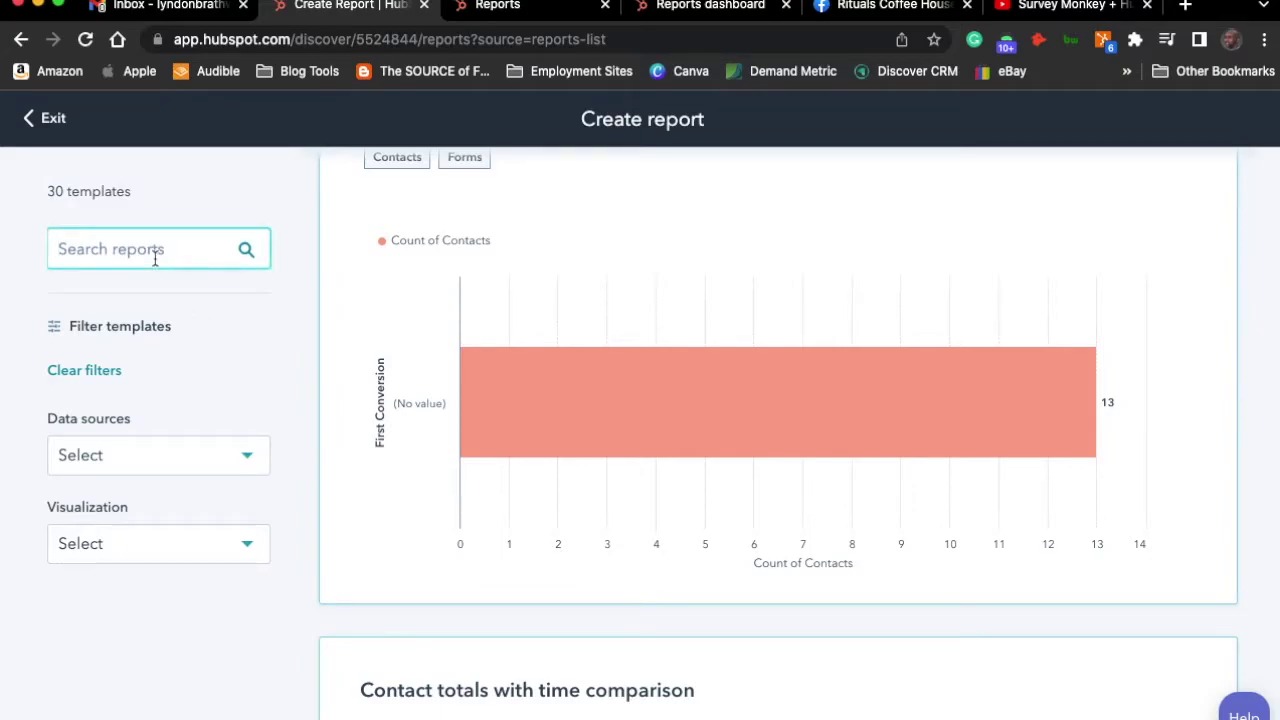
{"action": "type", "text": "contacts"}
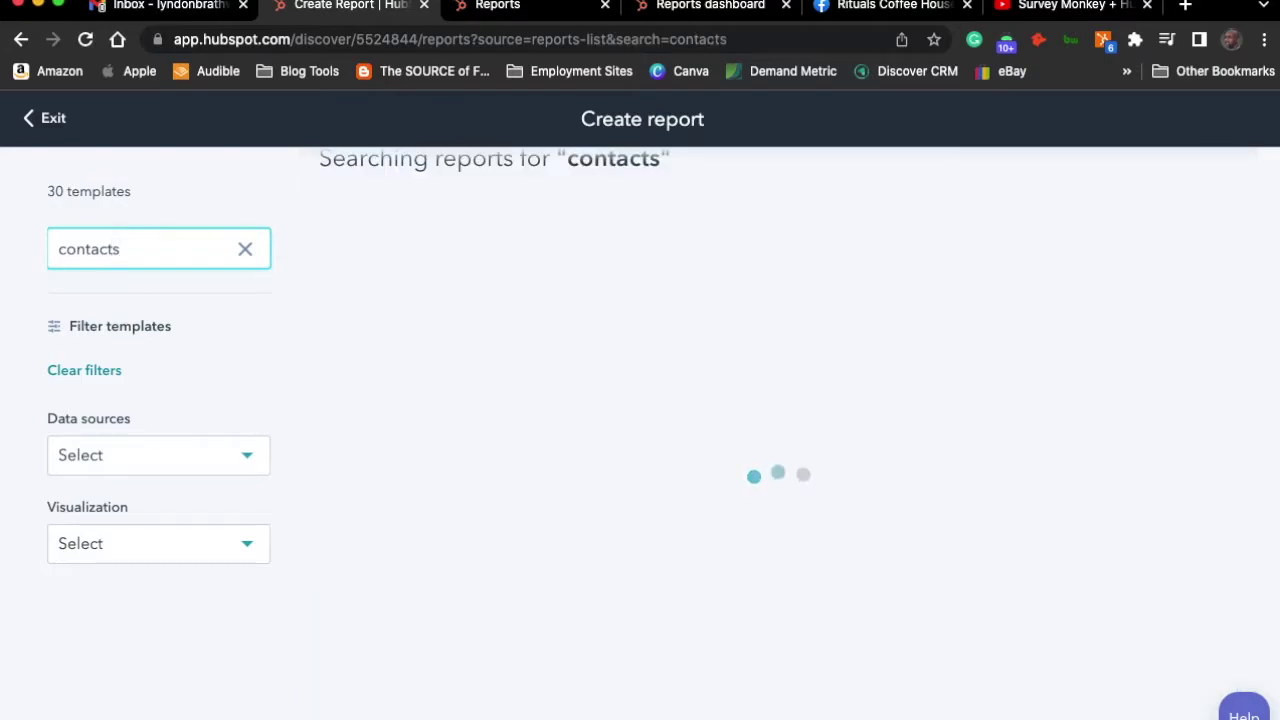
{"action": "scroll", "coordinate": [427, 350], "scroll_direction": "up", "scroll_amount": 2}
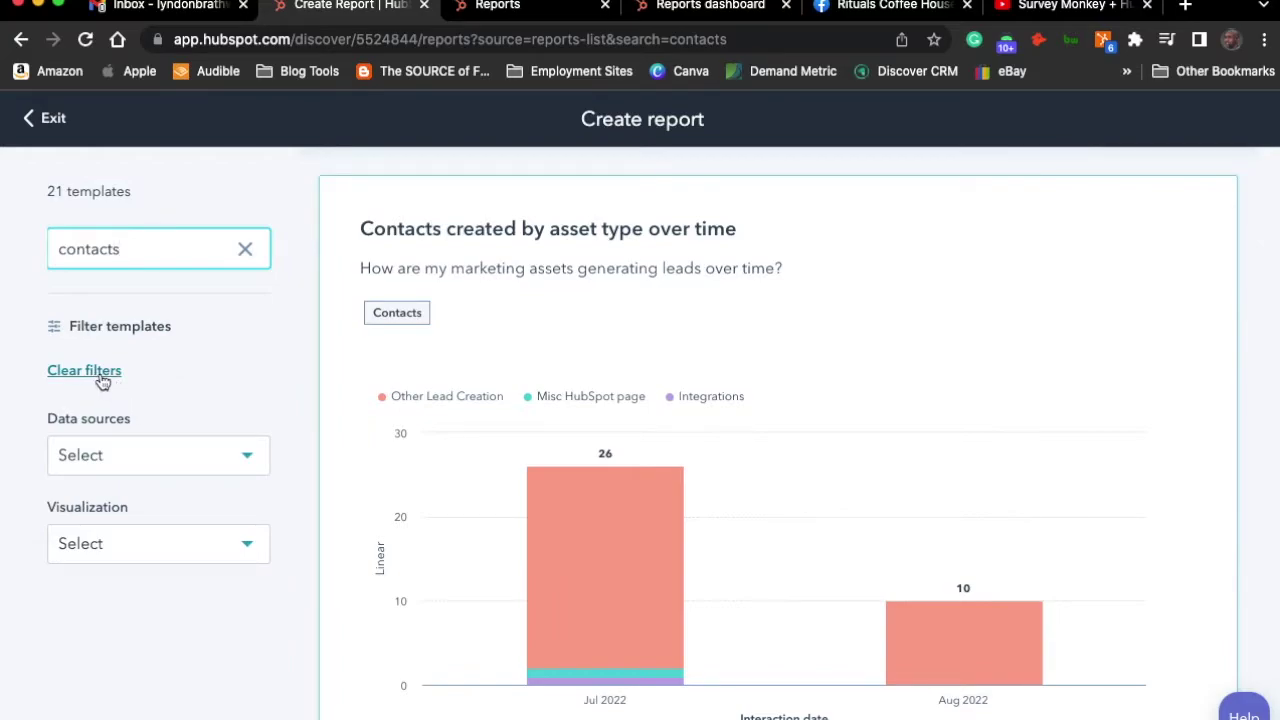
{"action": "left_click", "coordinate": [246, 251]}
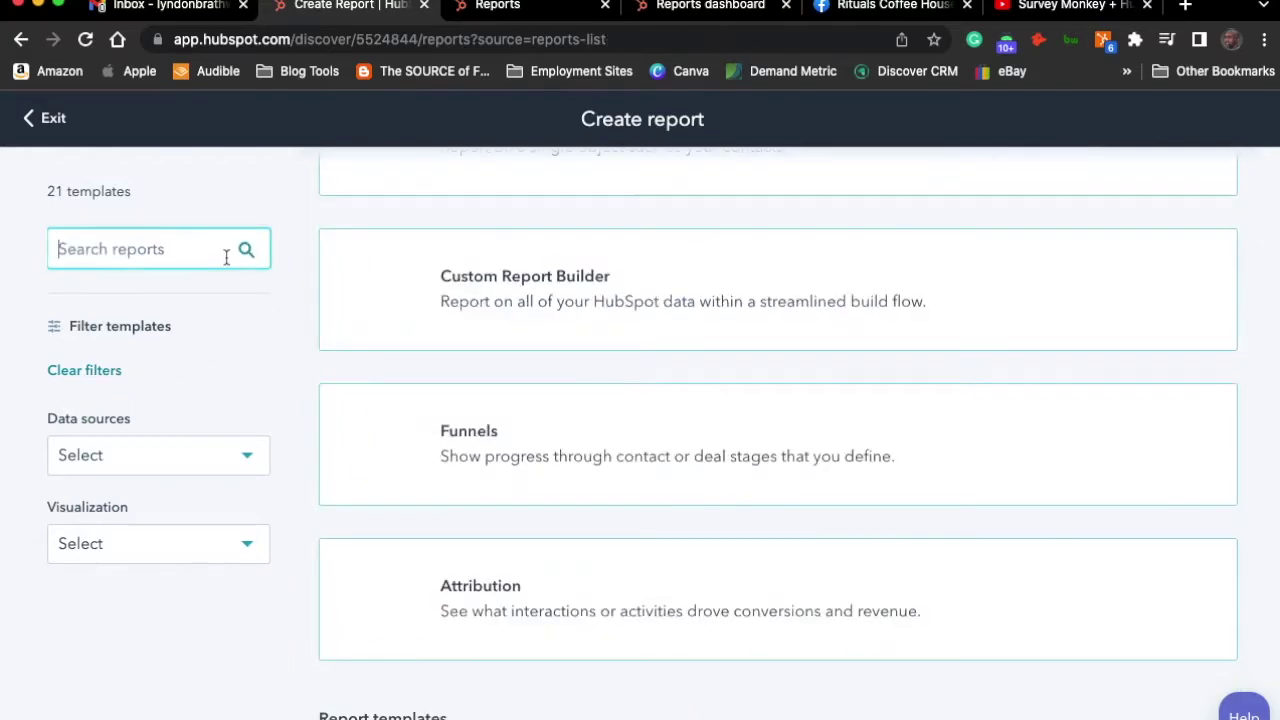
Look through the data sources and filter the report templates by the CRM source Contacts
{"action": "left_click", "coordinate": [246, 464]}
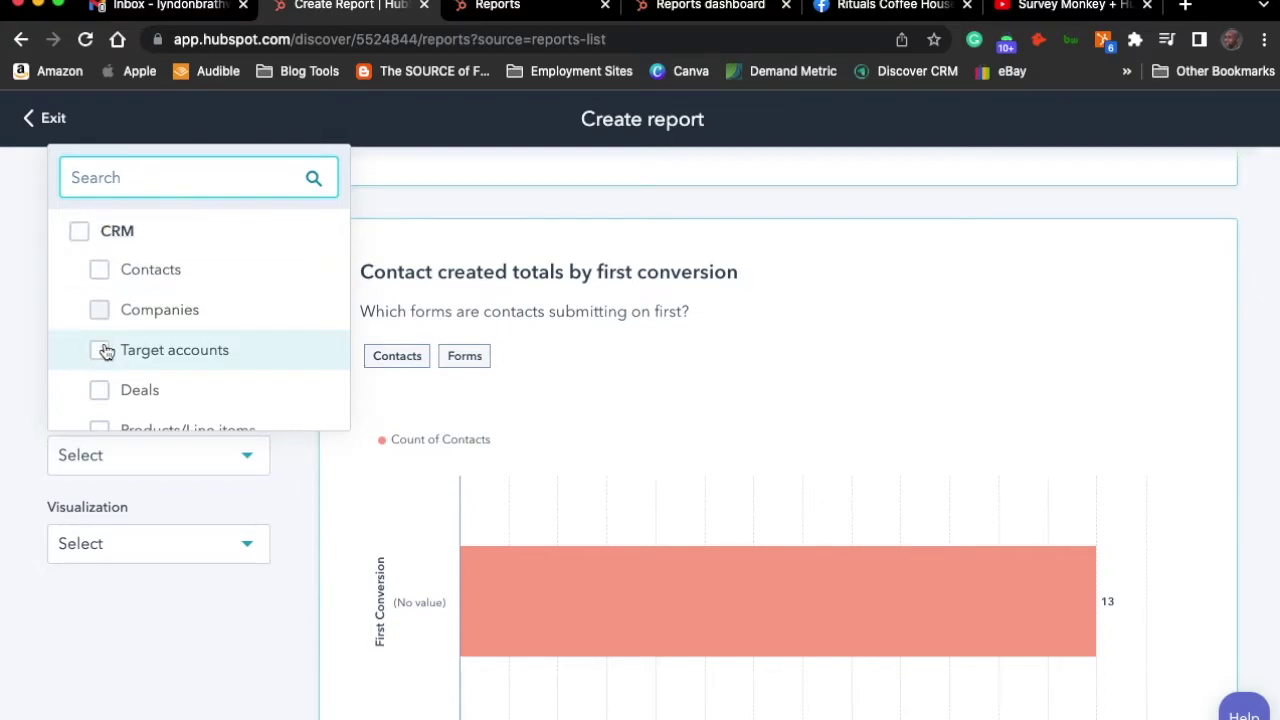
{"action": "scroll", "coordinate": [100, 348], "scroll_direction": "down", "scroll_amount": 3}
{"action": "scroll", "coordinate": [100, 348], "scroll_direction": "down", "scroll_amount": 5}
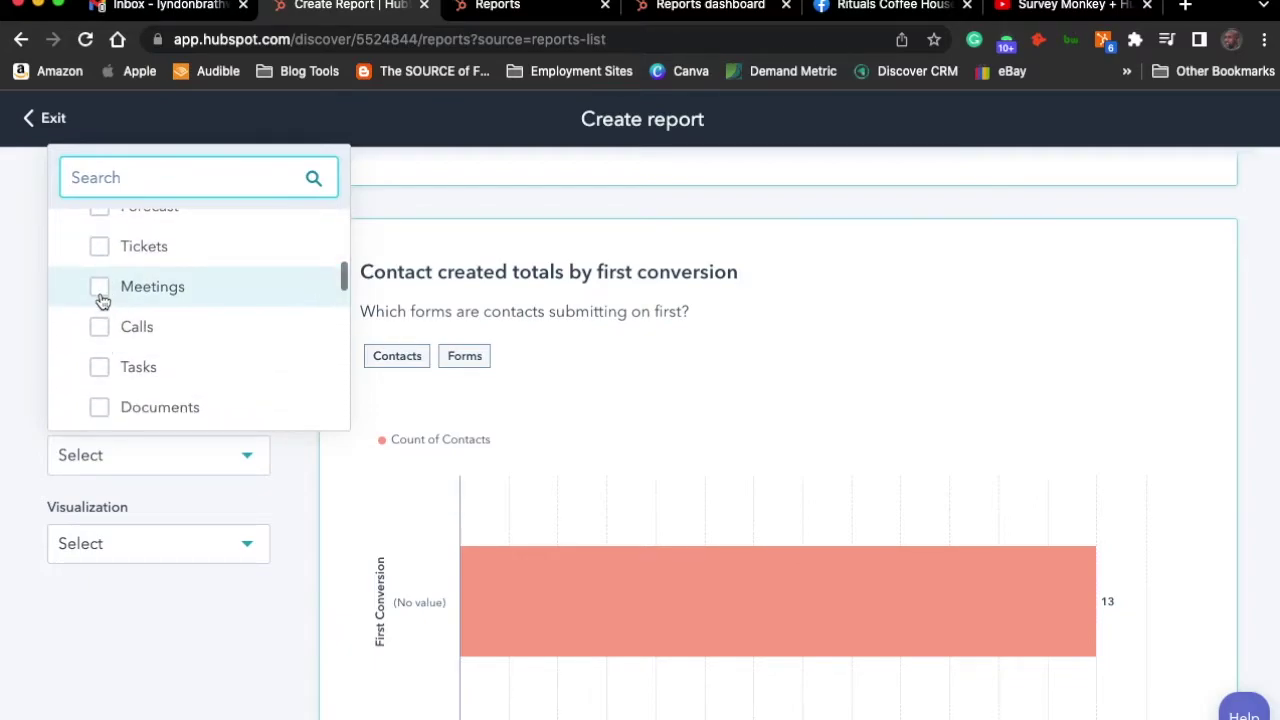
{"action": "scroll", "coordinate": [105, 352], "scroll_direction": "down", "scroll_amount": 3}
{"action": "scroll", "coordinate": [110, 353], "scroll_direction": "up", "scroll_amount": 10}
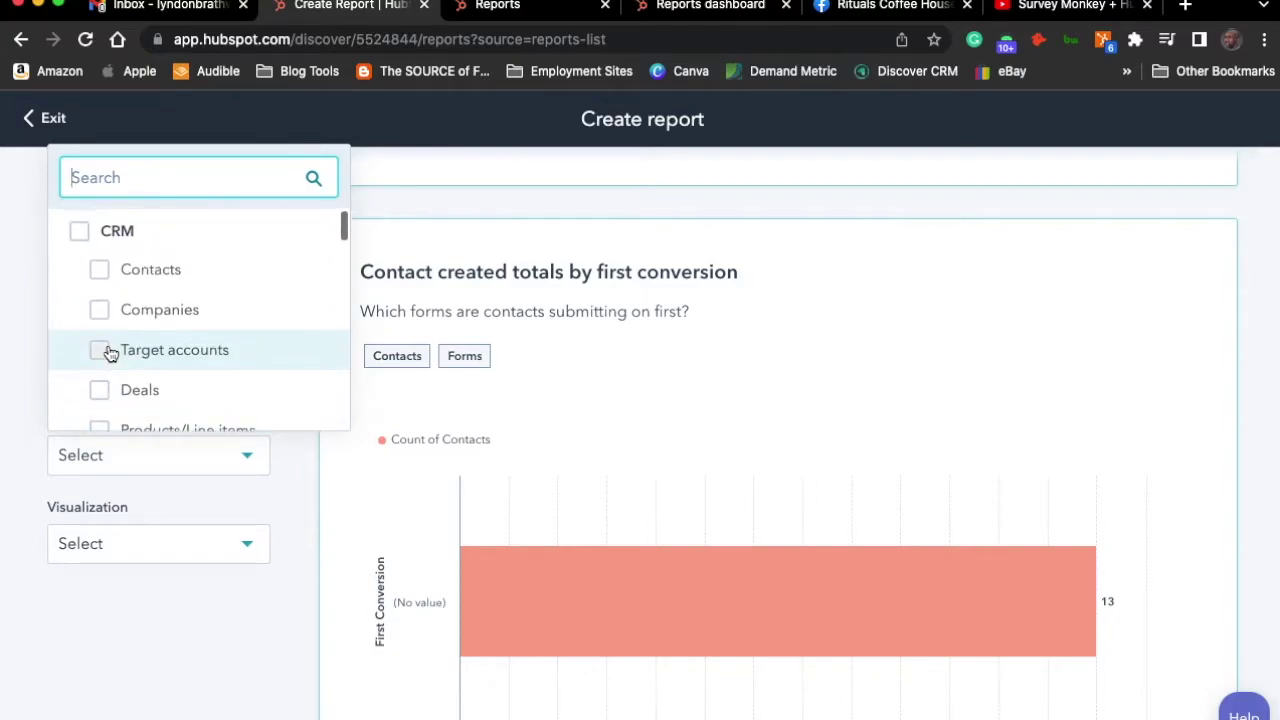
{"action": "left_click", "coordinate": [99, 272]}
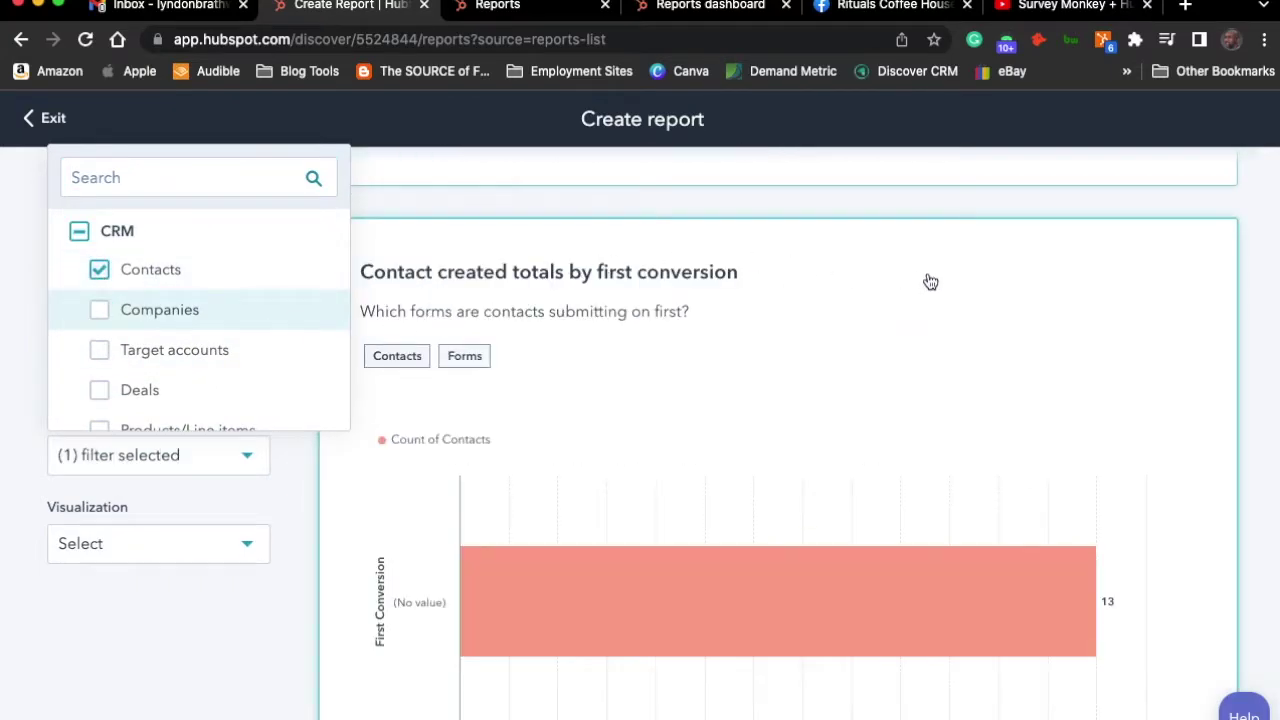
{"action": "scroll", "coordinate": [745, 391], "scroll_direction": "down", "scroll_amount": 3}
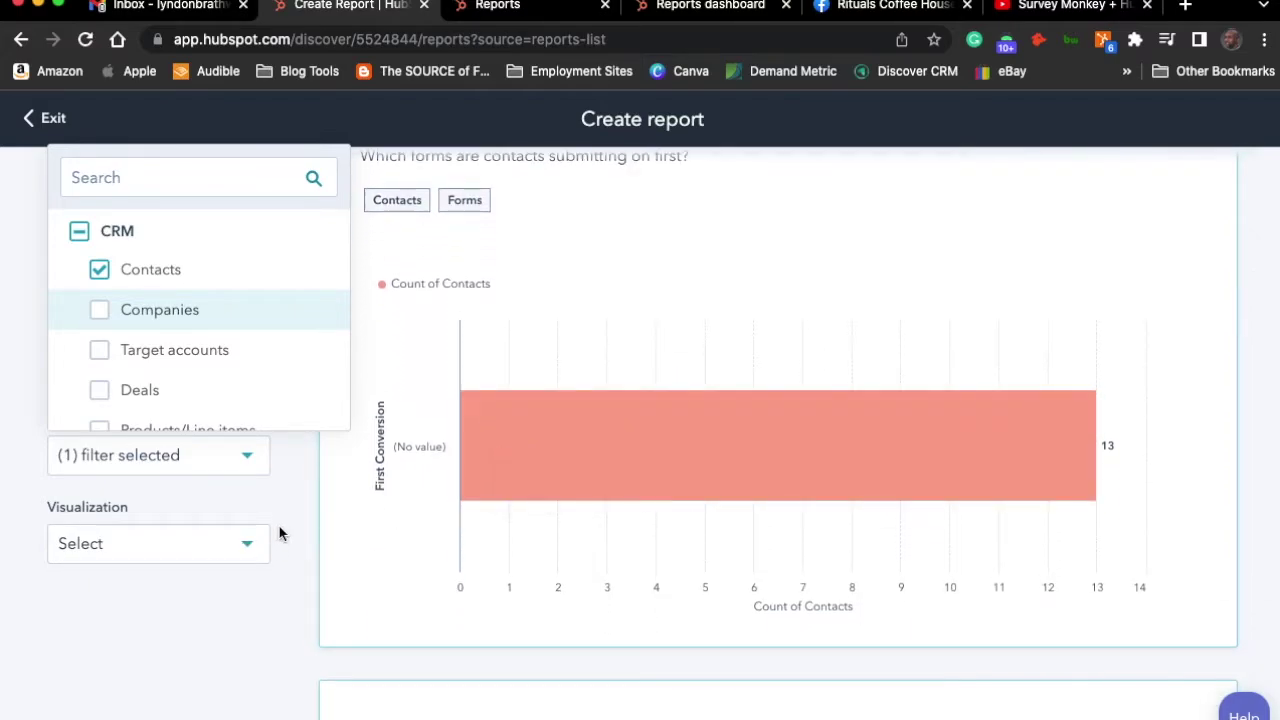
{"action": "left_click", "coordinate": [280, 530]}
{"action": "scroll", "coordinate": [445, 460], "scroll_direction": "down", "scroll_amount": 3}
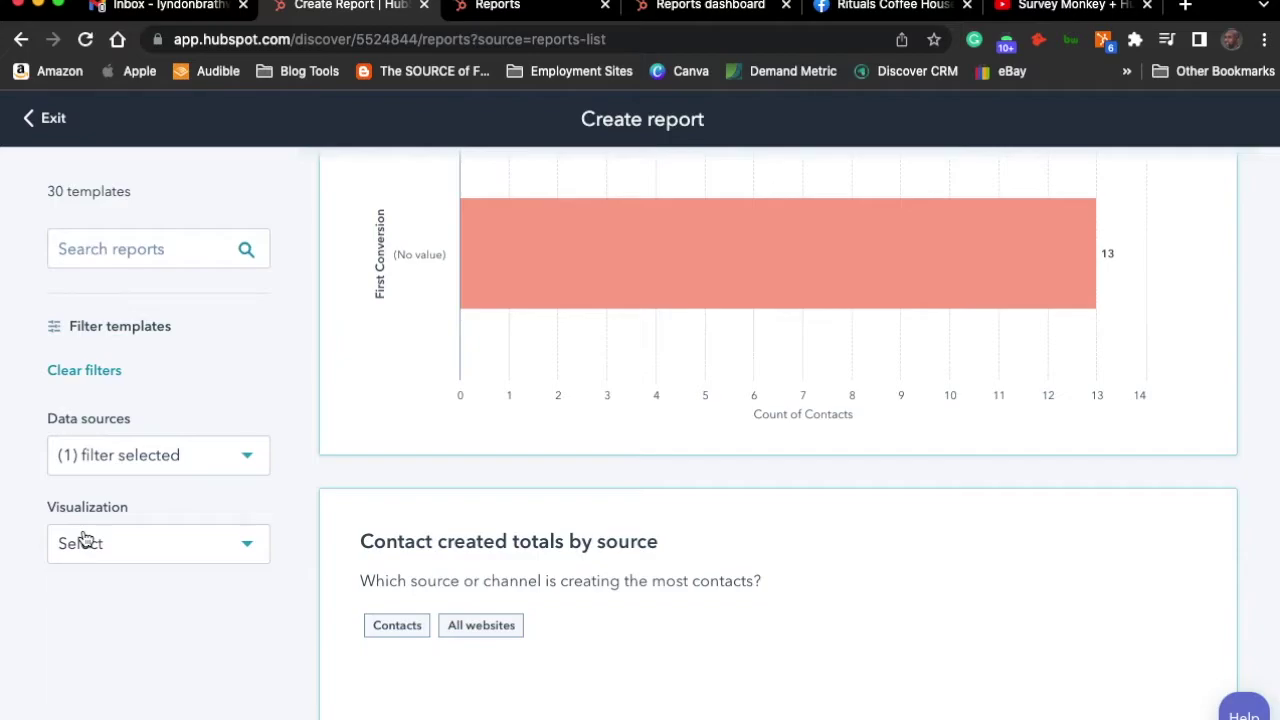
Look through the visualization types available for filtering the report templates, without selecting any
{"action": "left_click", "coordinate": [221, 557]}
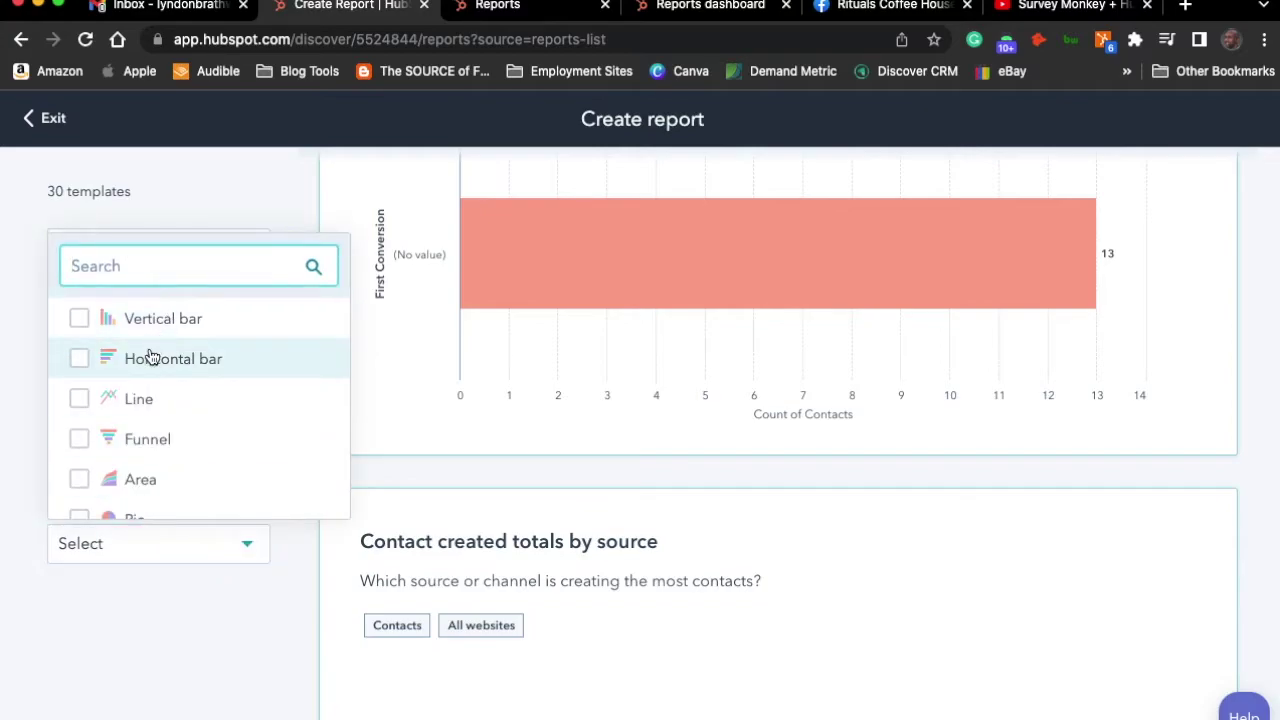
{"action": "scroll", "coordinate": [150, 505], "scroll_direction": "down", "scroll_amount": 4}
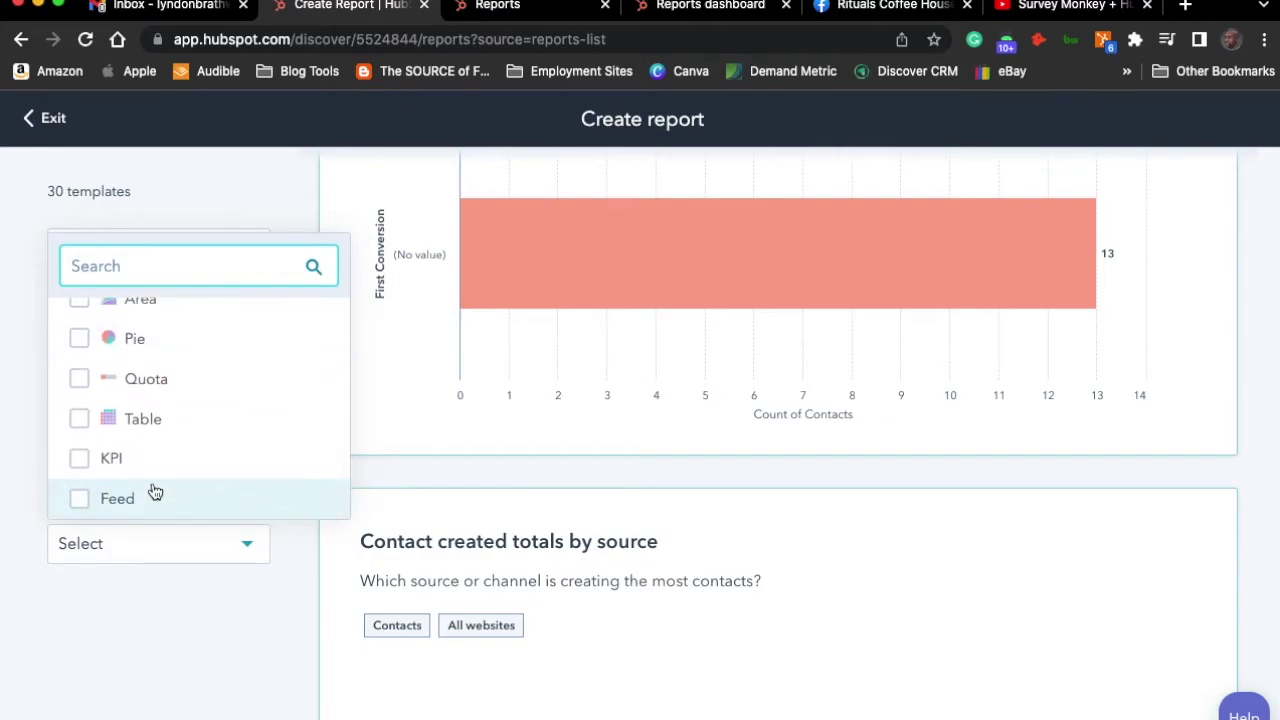
{"action": "scroll", "coordinate": [151, 491], "scroll_direction": "up", "scroll_amount": 4}
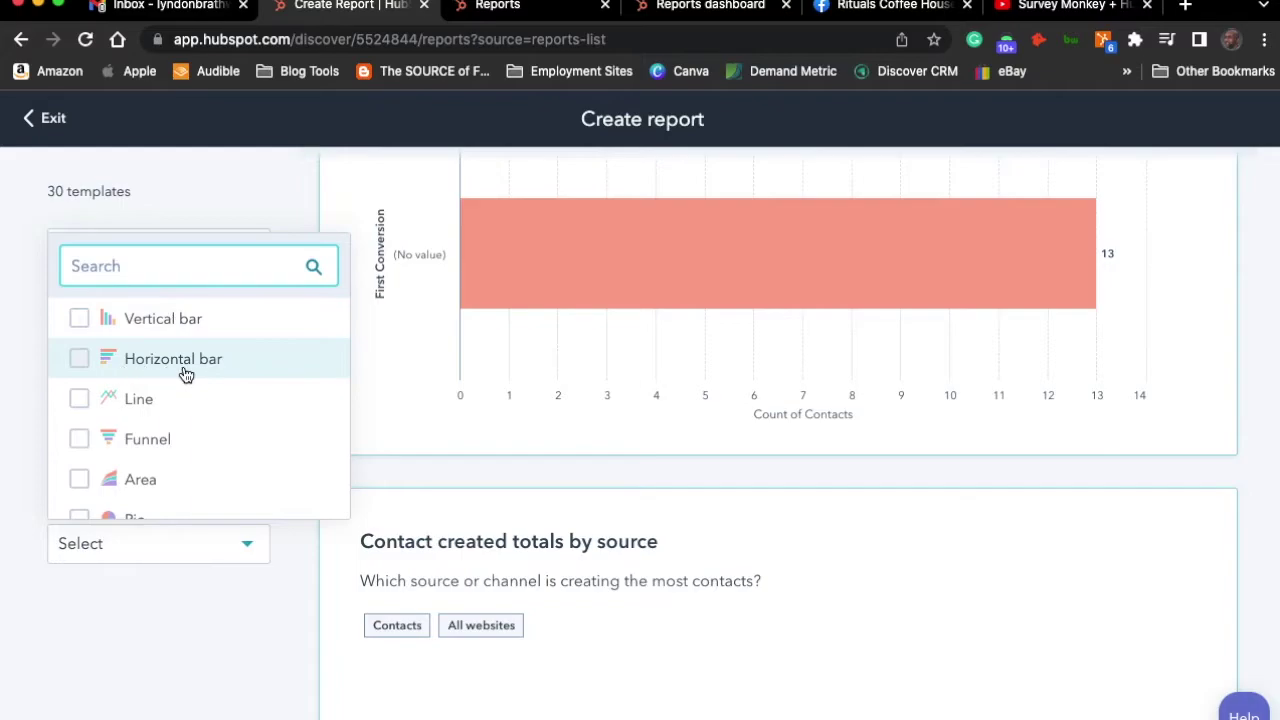
{"action": "left_click", "coordinate": [285, 557]}
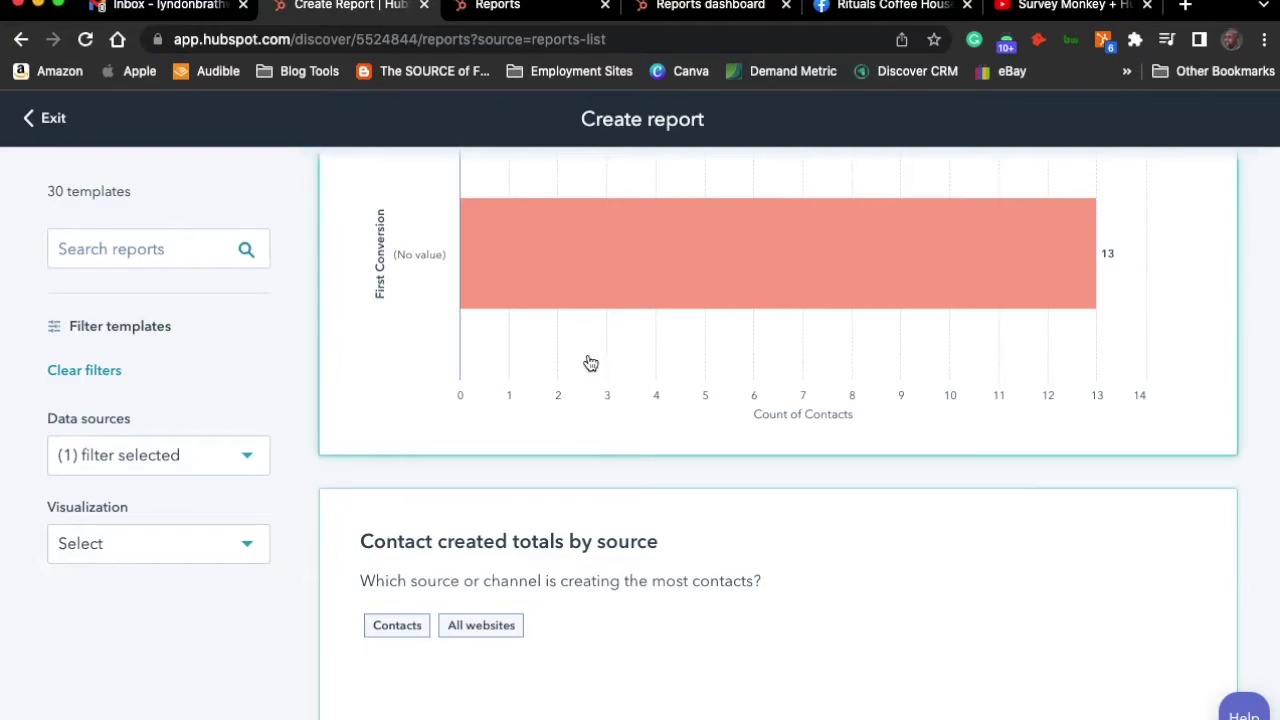
Examine the Contacts report templates, including contact created totals by source and over time, and the contact lifecycle funnel
{"action": "scroll", "coordinate": [590, 363], "scroll_direction": "down", "scroll_amount": 5}
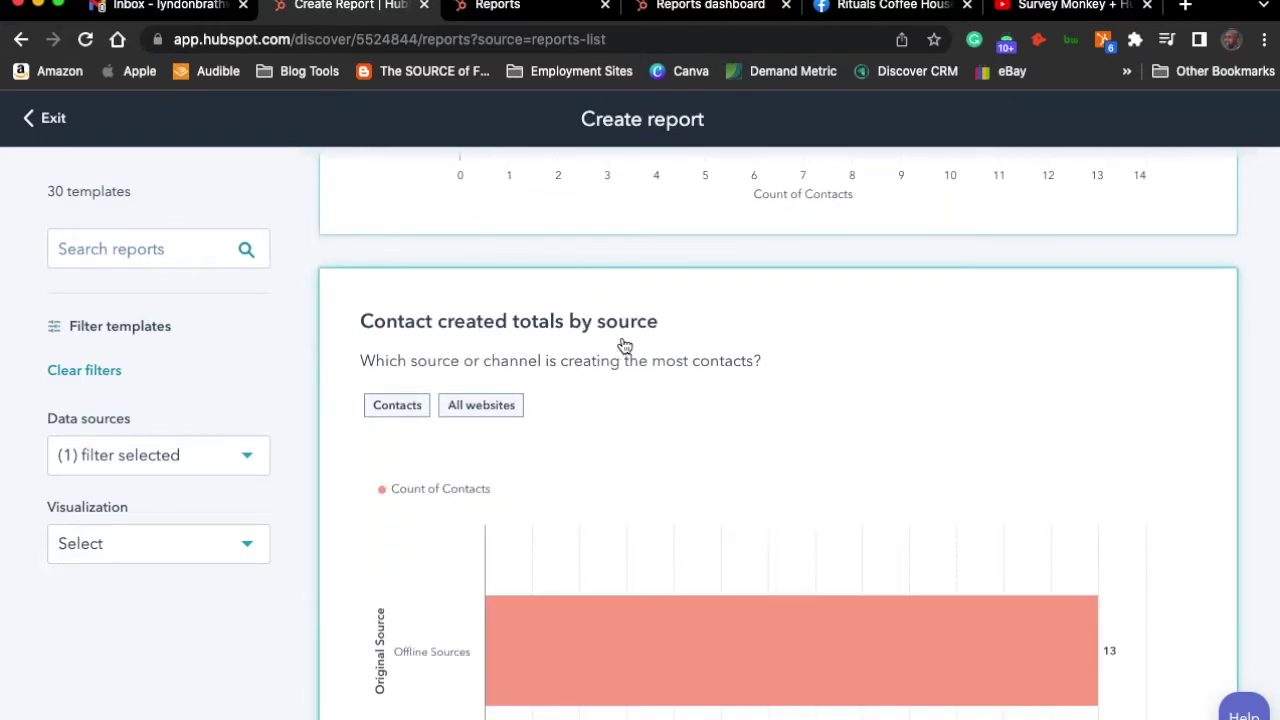
{"action": "scroll", "coordinate": [624, 345], "scroll_direction": "down", "scroll_amount": 3}
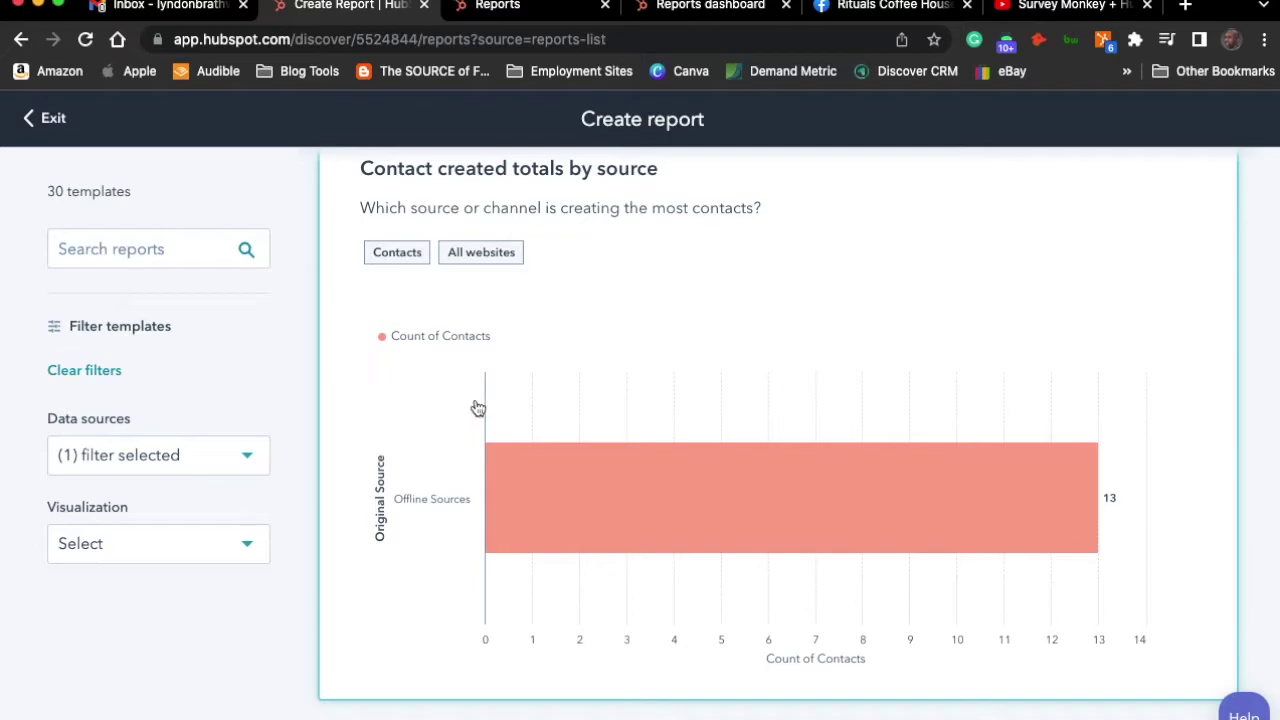
{"action": "scroll", "coordinate": [478, 408], "scroll_direction": "down", "scroll_amount": 5}
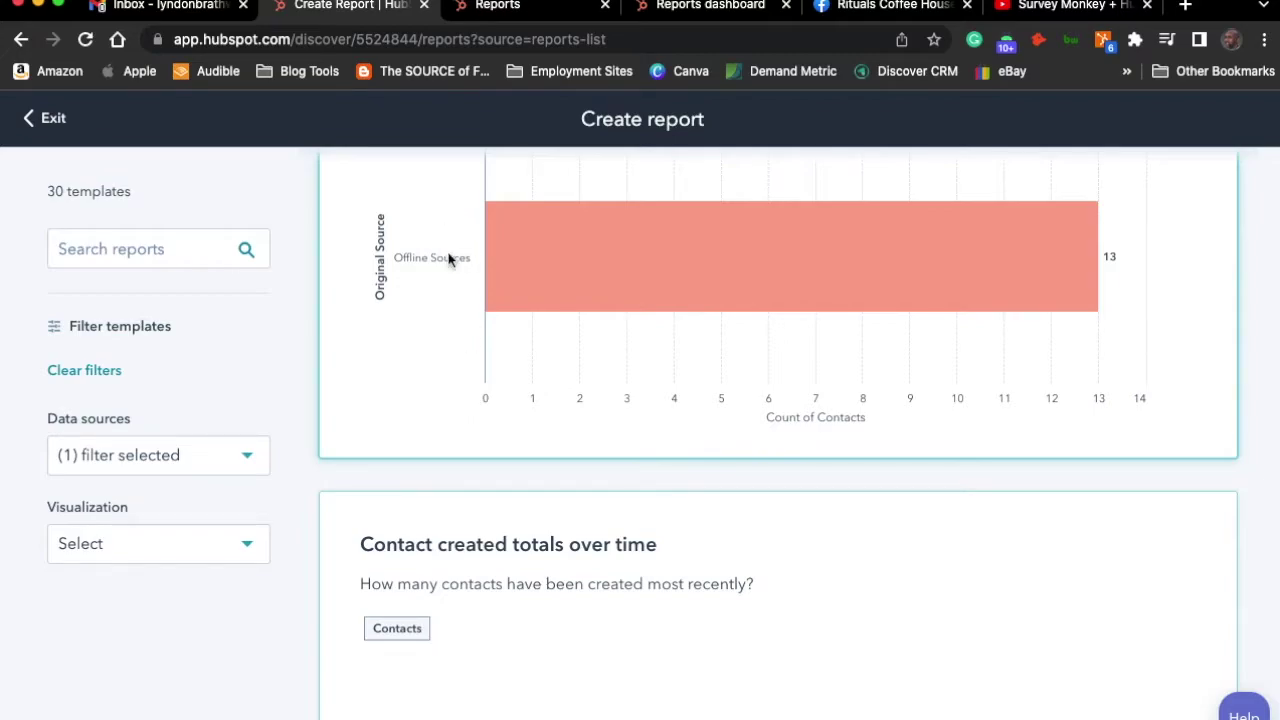
{"action": "mouse_move", "coordinate": [988, 277]}
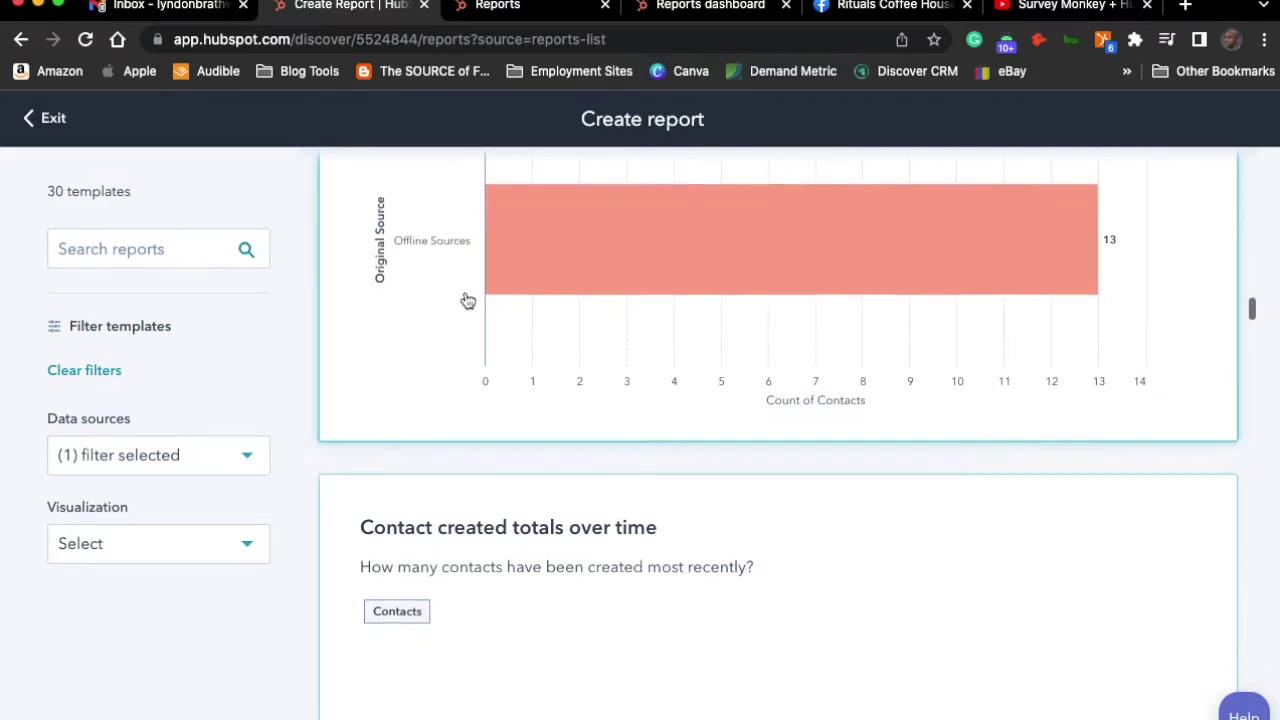
{"action": "scroll", "coordinate": [468, 320], "scroll_direction": "down", "scroll_amount": 5}
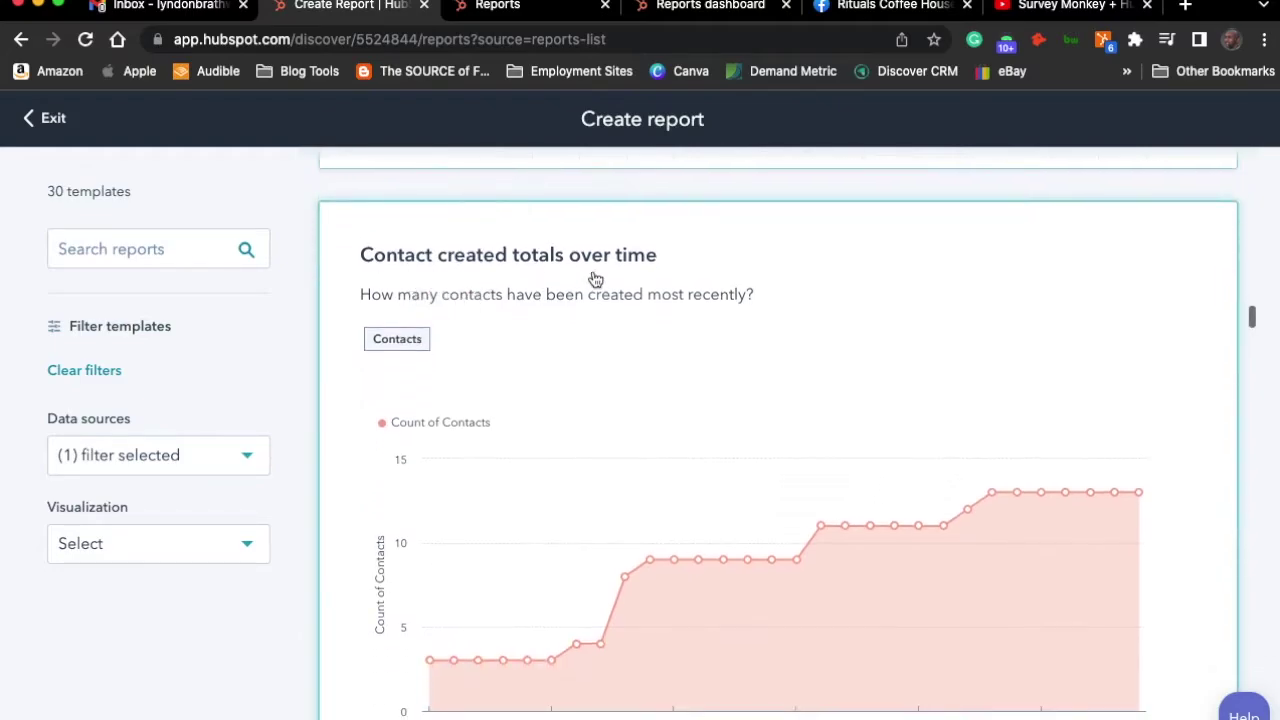
{"action": "mouse_move", "coordinate": [530, 680]}
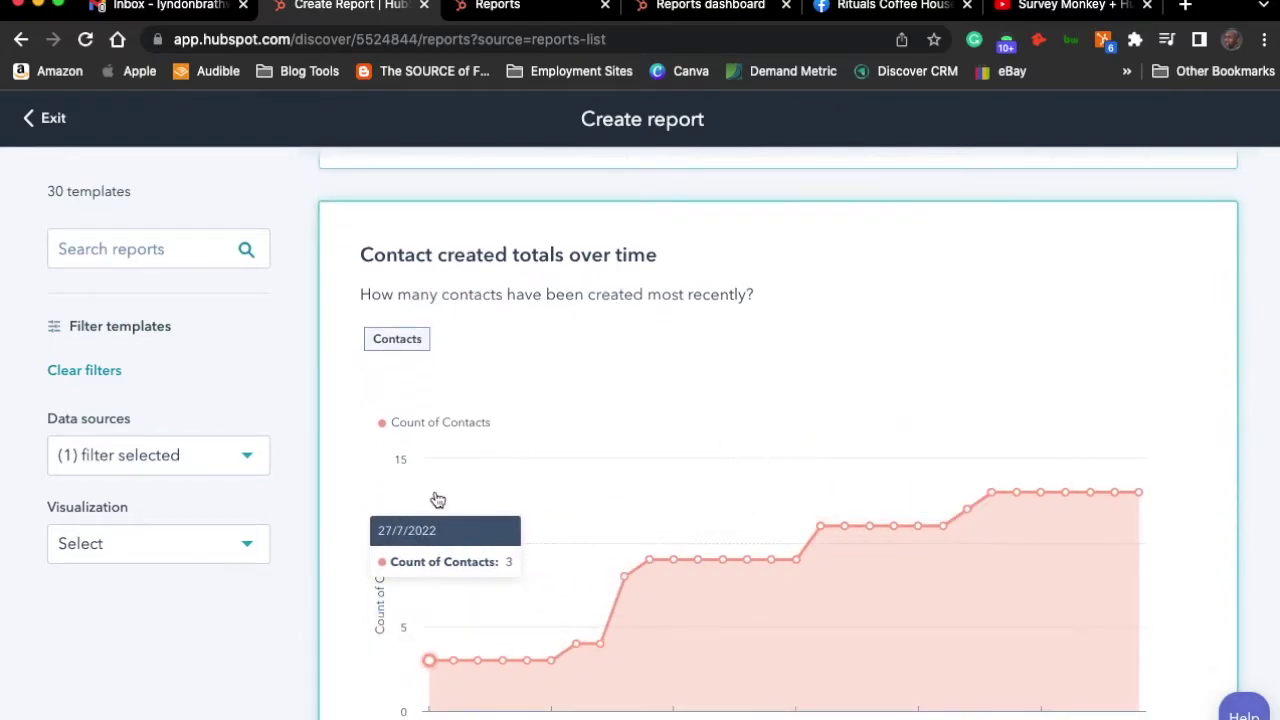
{"action": "scroll", "coordinate": [434, 500], "scroll_direction": "down", "scroll_amount": 4}
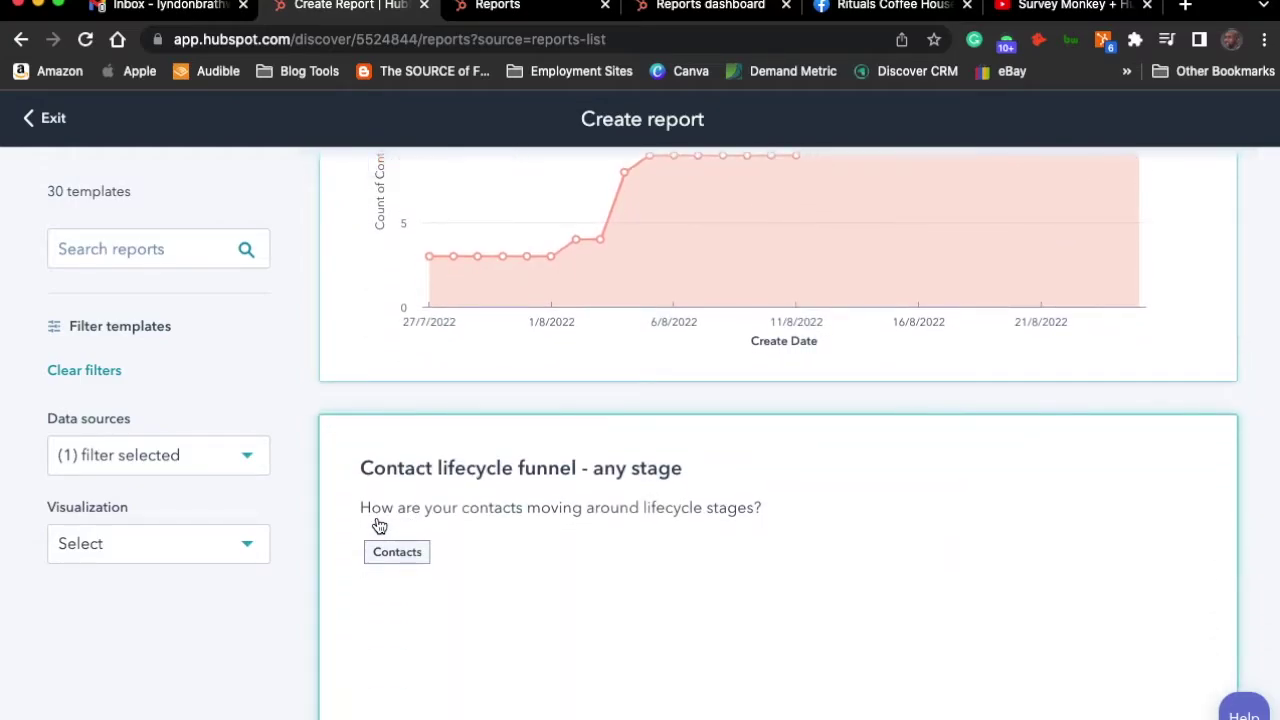
{"action": "scroll", "coordinate": [382, 527], "scroll_direction": "down", "scroll_amount": 2}
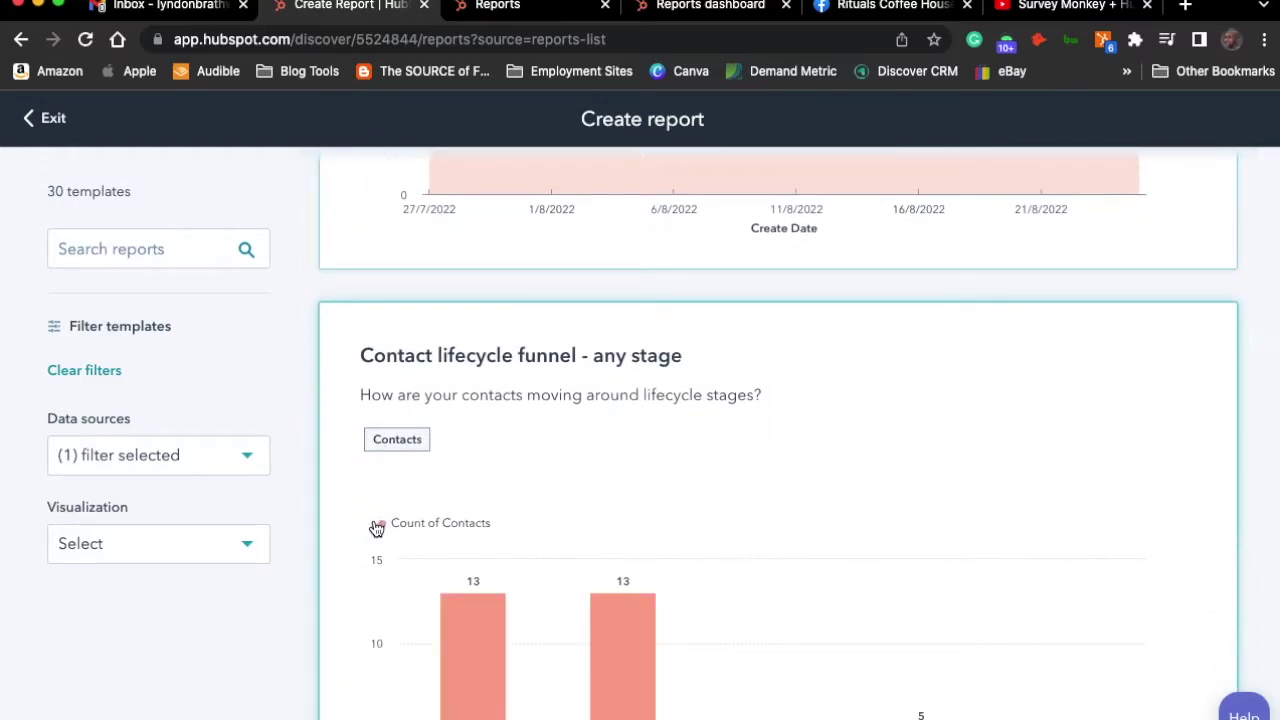
{"action": "scroll", "coordinate": [376, 528], "scroll_direction": "up", "scroll_amount": 3}
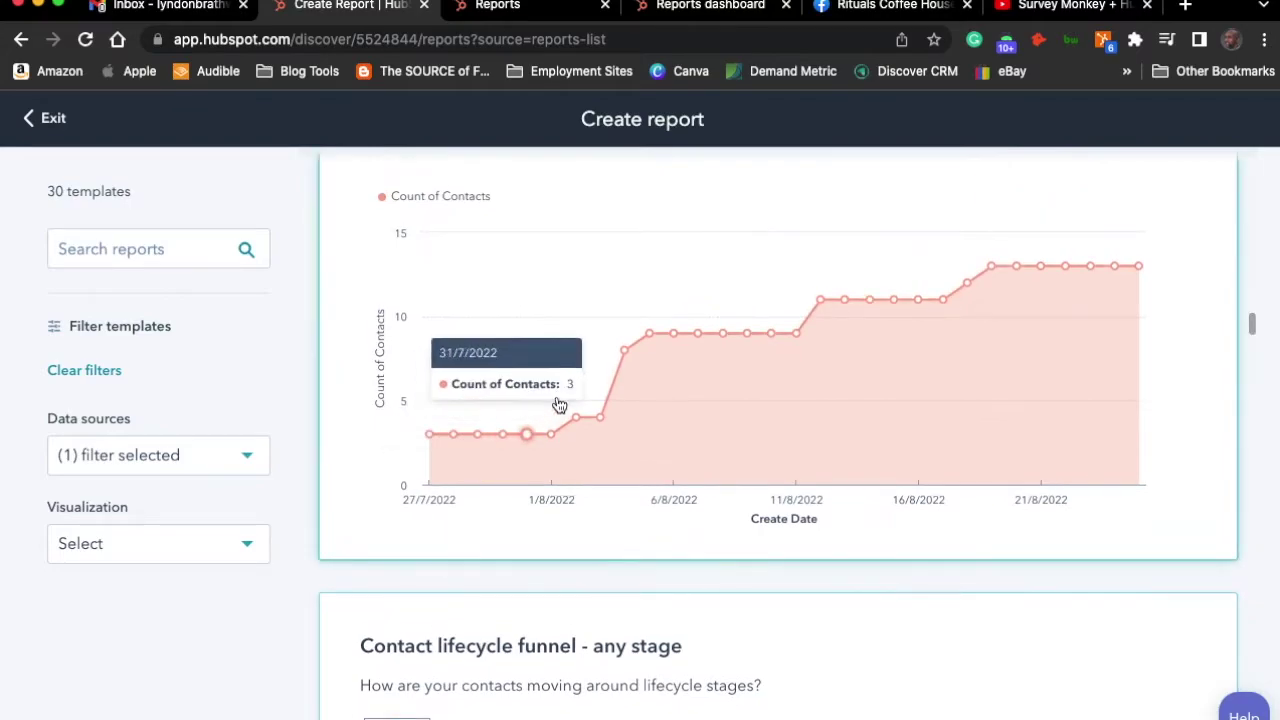
{"action": "mouse_move", "coordinate": [1139, 271]}
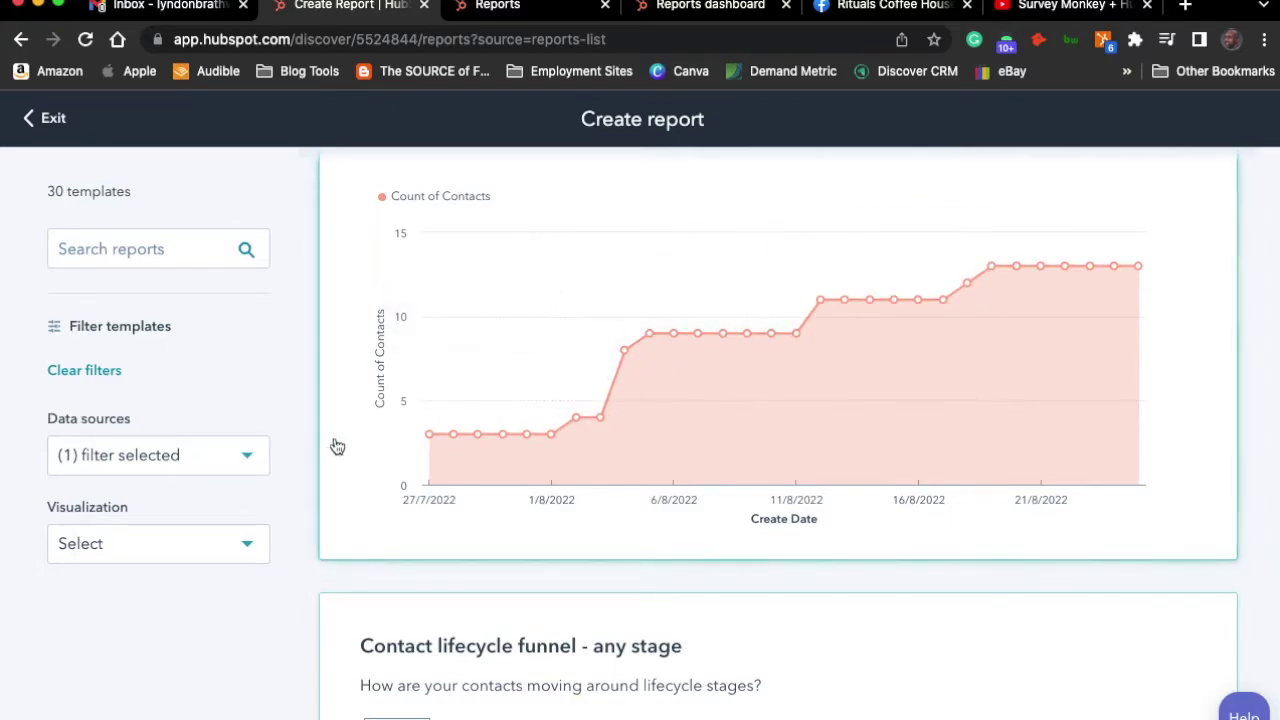
{"action": "scroll", "coordinate": [312, 468], "scroll_direction": "down", "scroll_amount": 3}
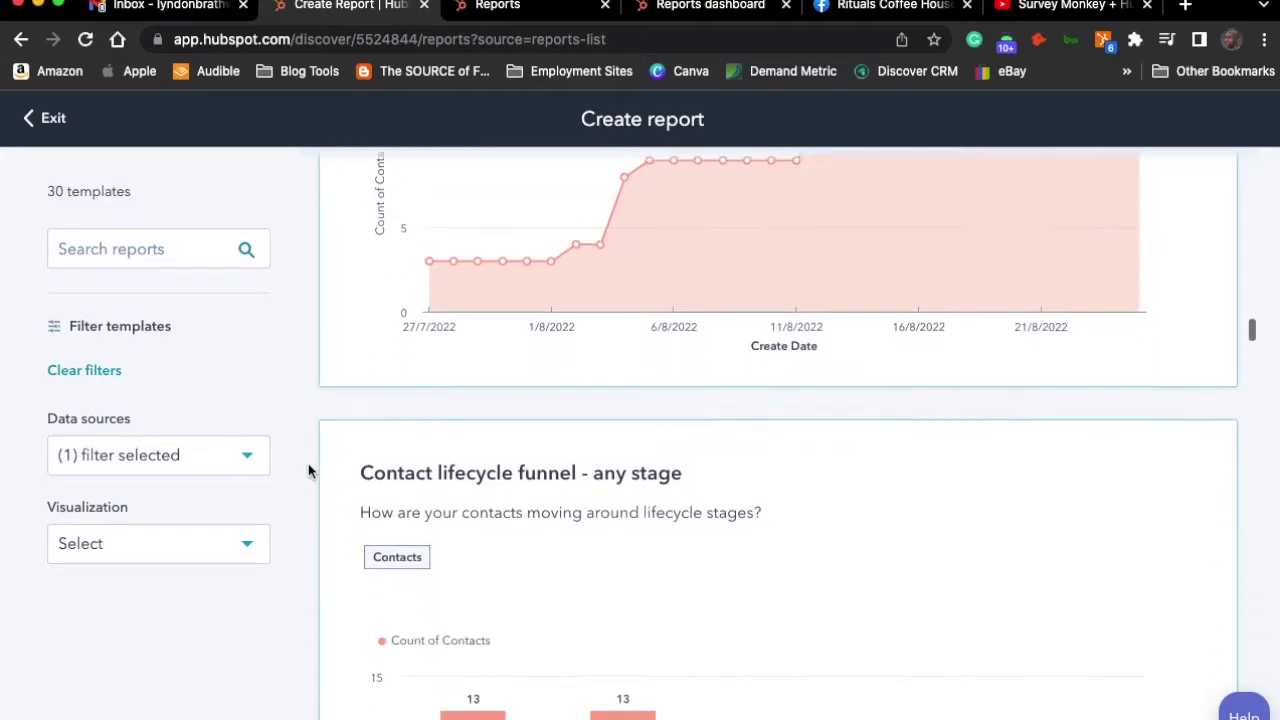
{"action": "scroll", "coordinate": [308, 472], "scroll_direction": "down", "scroll_amount": 5}
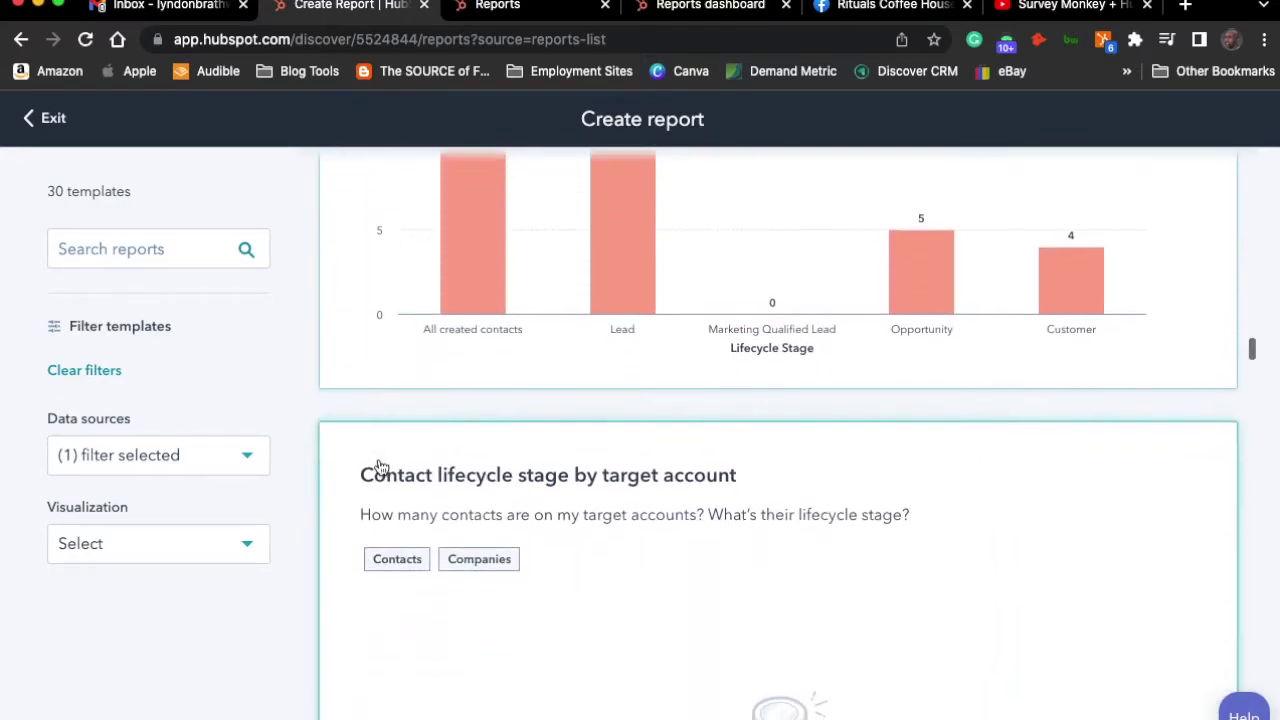
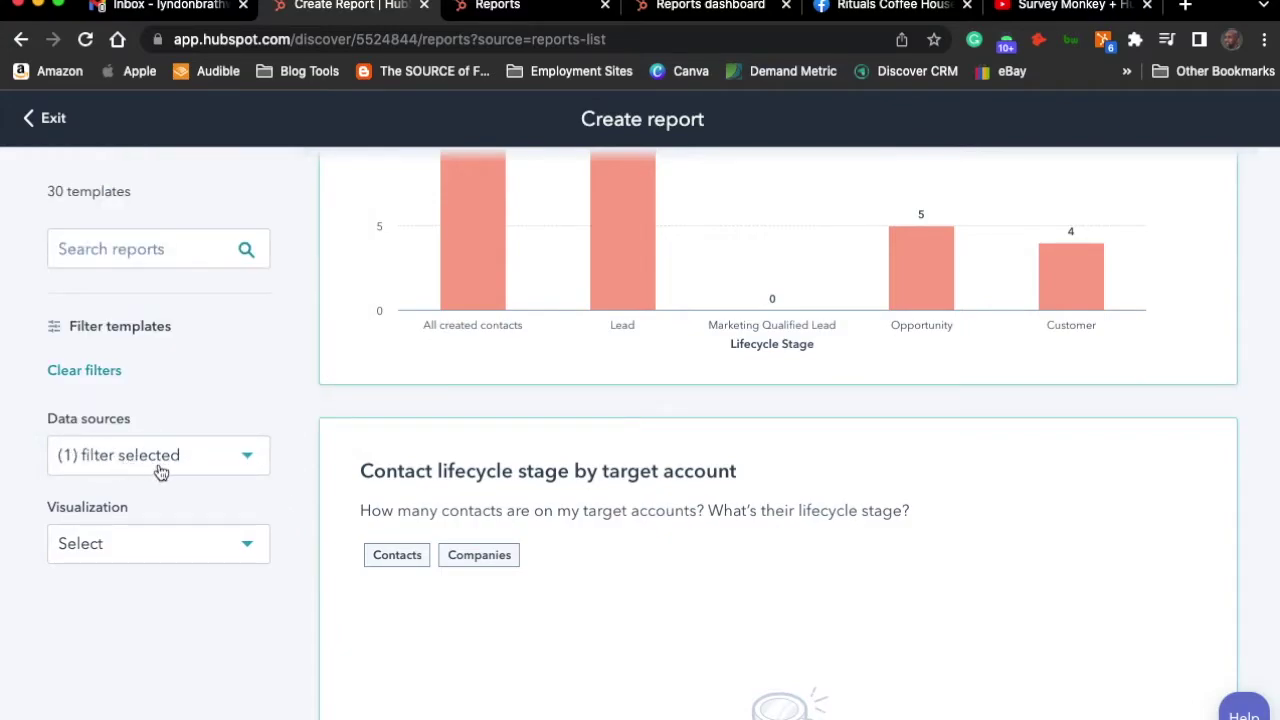
Replace the Contacts data source filter with Deals and Revenue
{"action": "left_click", "coordinate": [248, 466]}
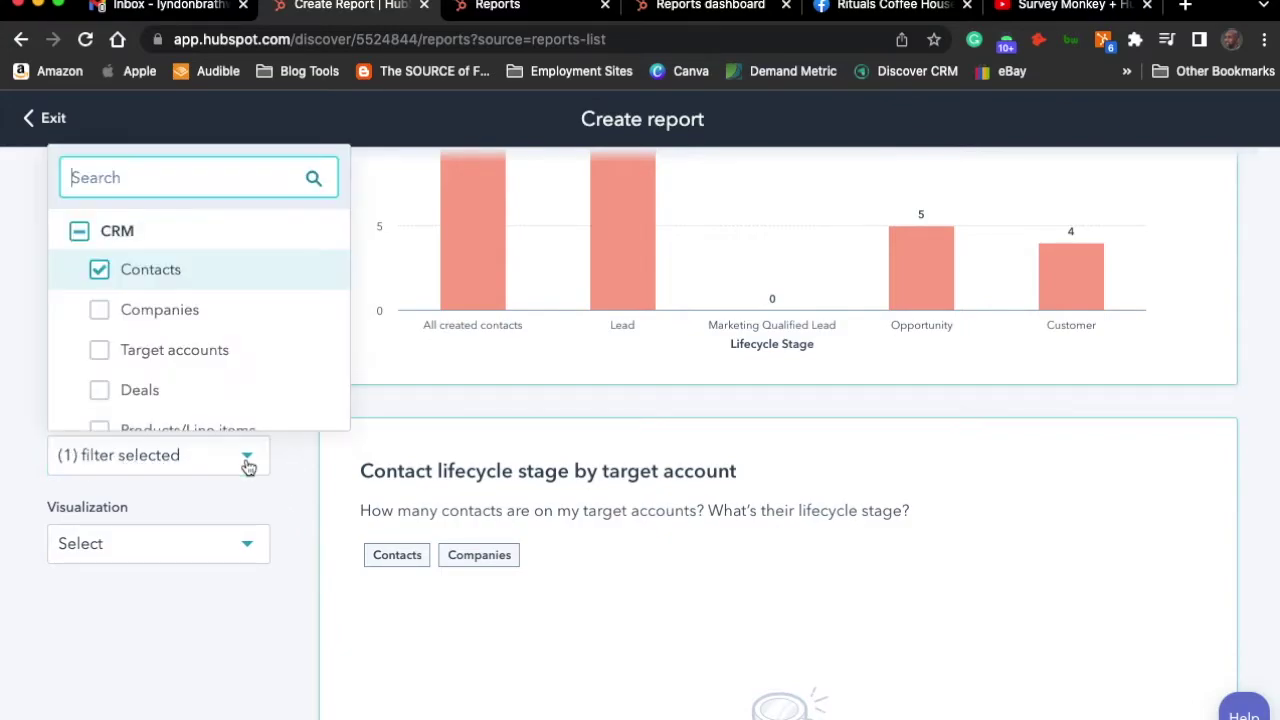
{"action": "left_click", "coordinate": [100, 271]}
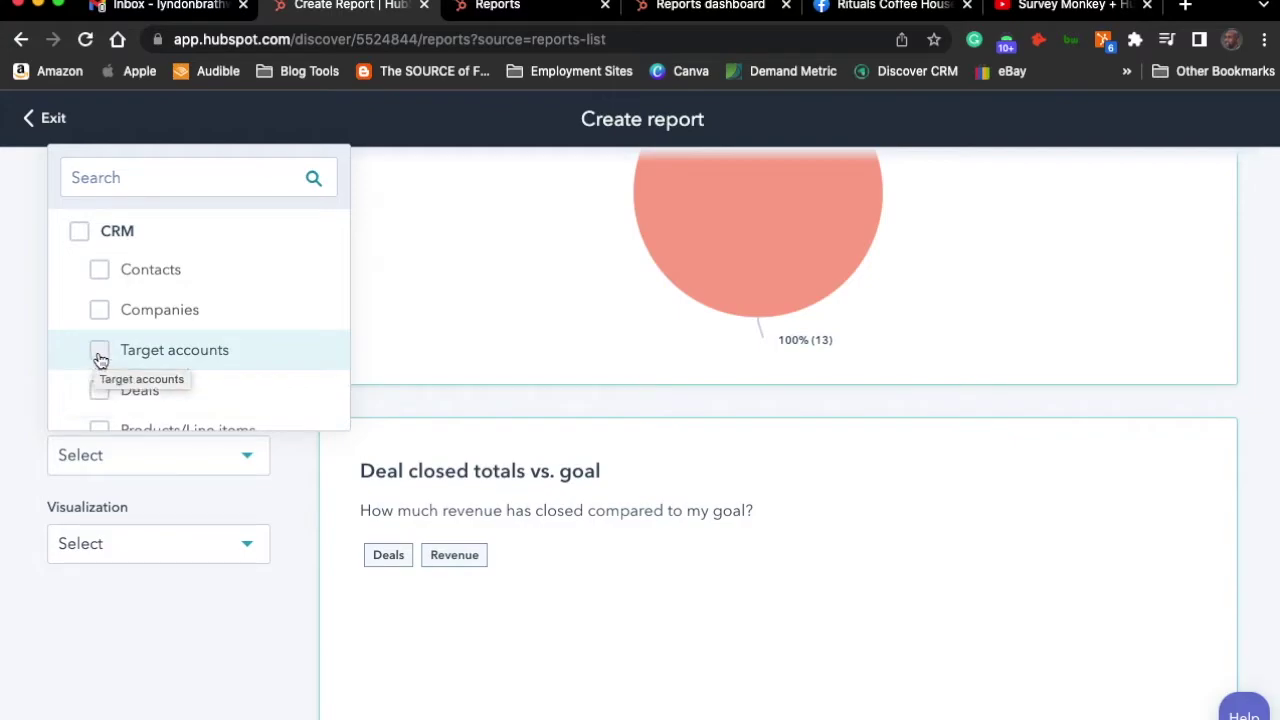
{"action": "scroll", "coordinate": [100, 392], "scroll_direction": "down", "scroll_amount": 3}
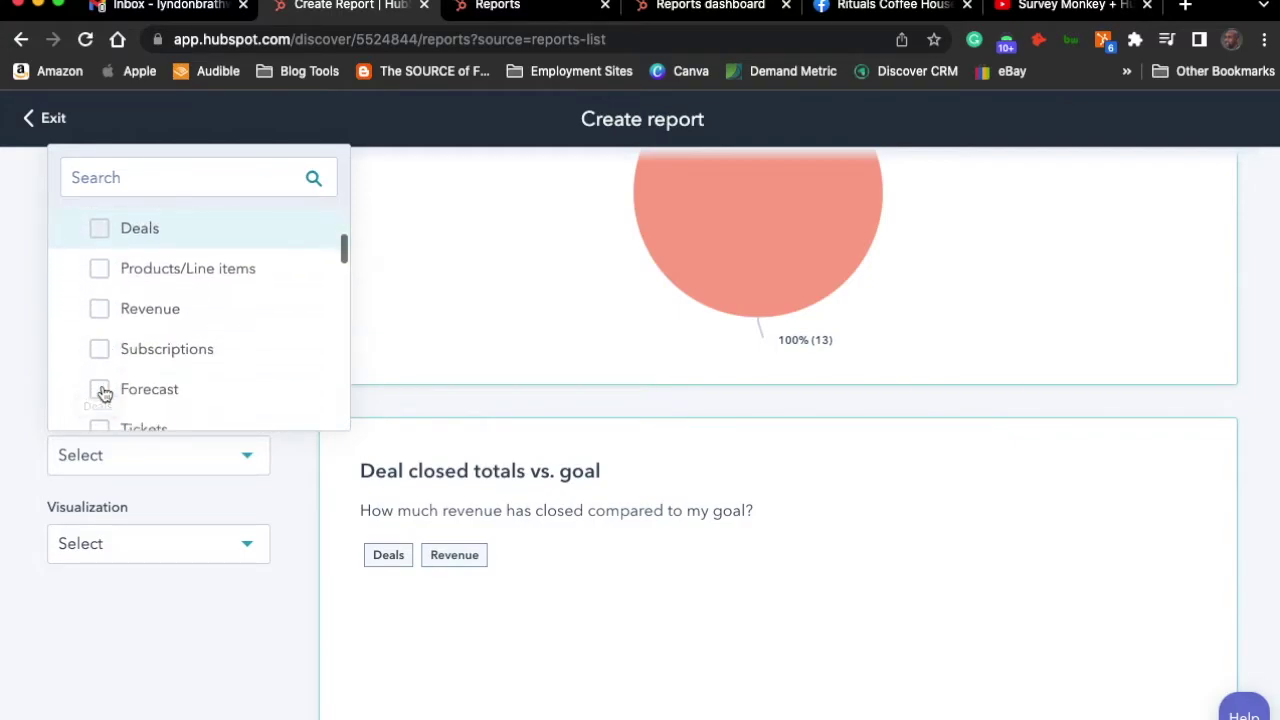
{"action": "left_click", "coordinate": [104, 234]}
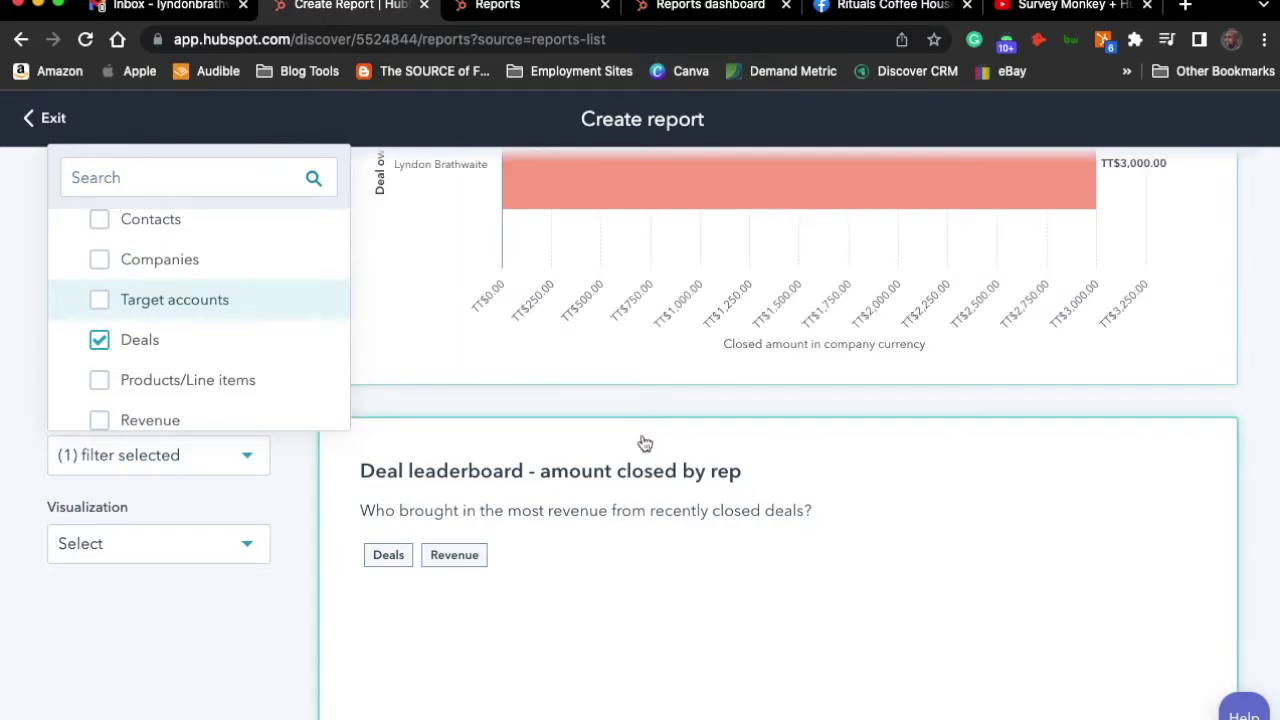
{"action": "scroll", "coordinate": [519, 408], "scroll_direction": "down", "scroll_amount": 5}
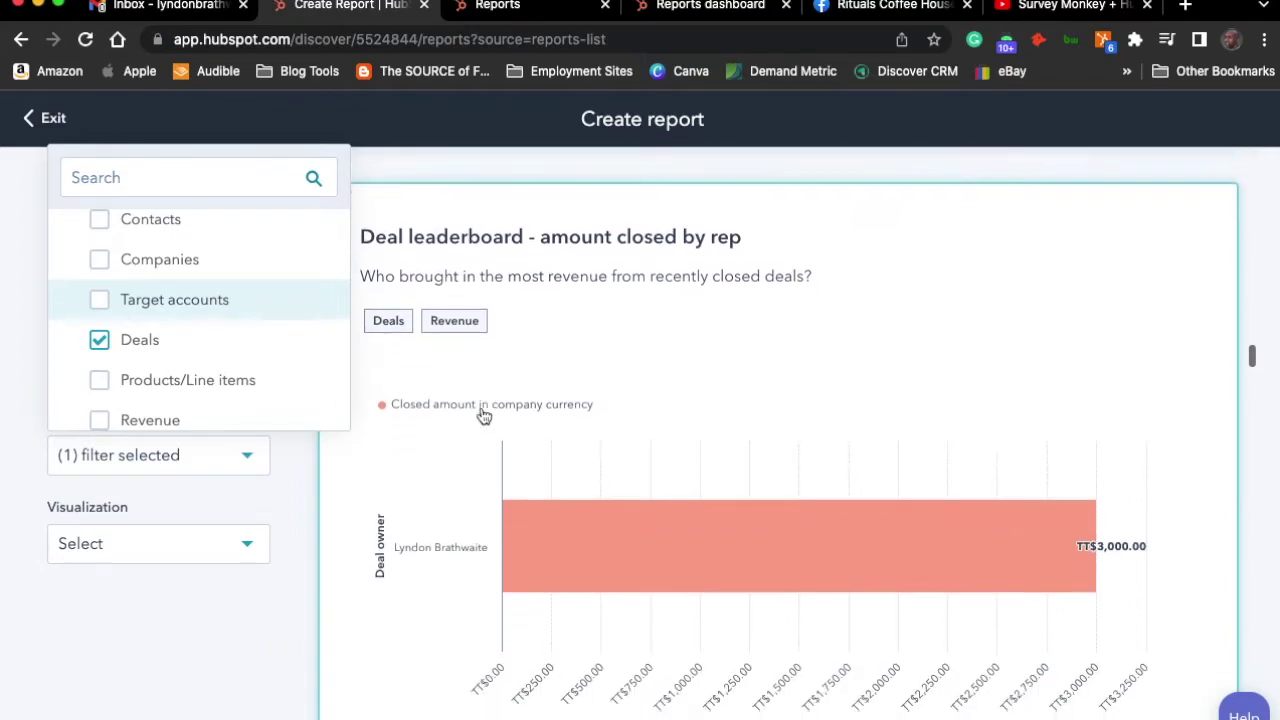
{"action": "left_click", "coordinate": [100, 421]}
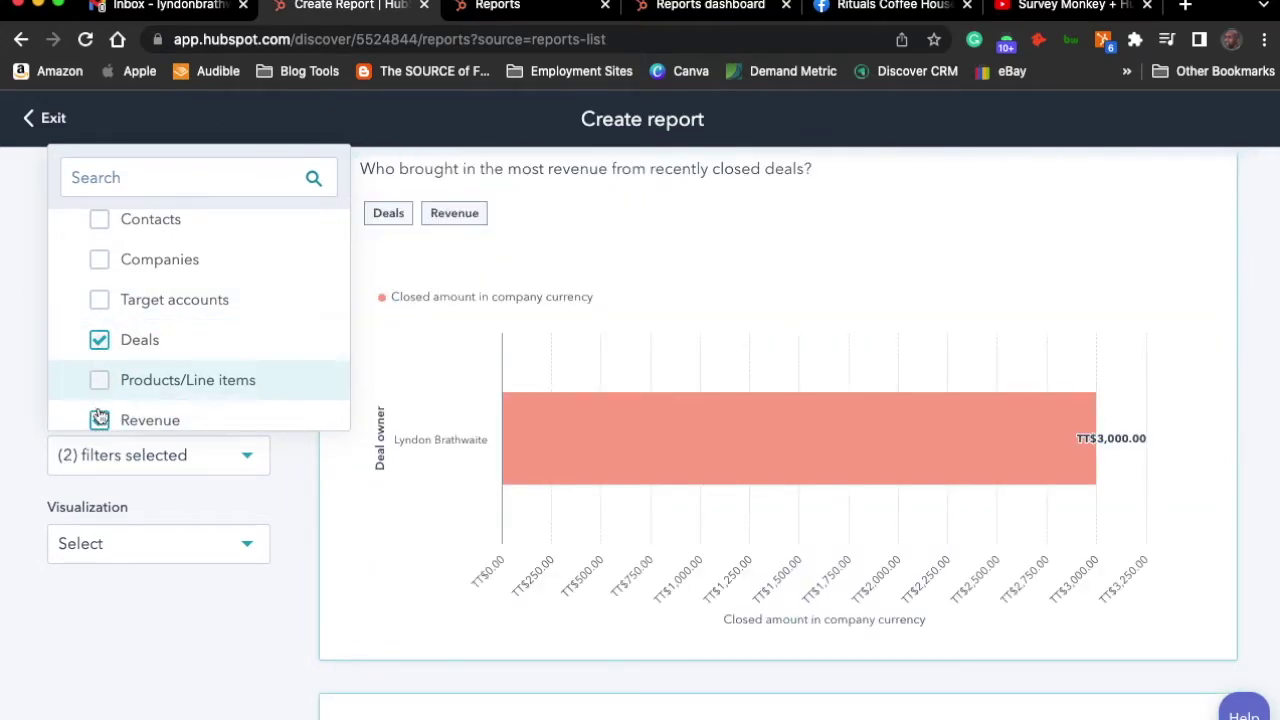
Examine the Deals and Revenue templates, from the leaderboard of amounts closed by rep to the revenue forecast by owner with stage breakdown
{"action": "scroll", "coordinate": [470, 435], "scroll_direction": "down", "scroll_amount": 1}
{"action": "scroll", "coordinate": [470, 436], "scroll_direction": "up", "scroll_amount": 1}
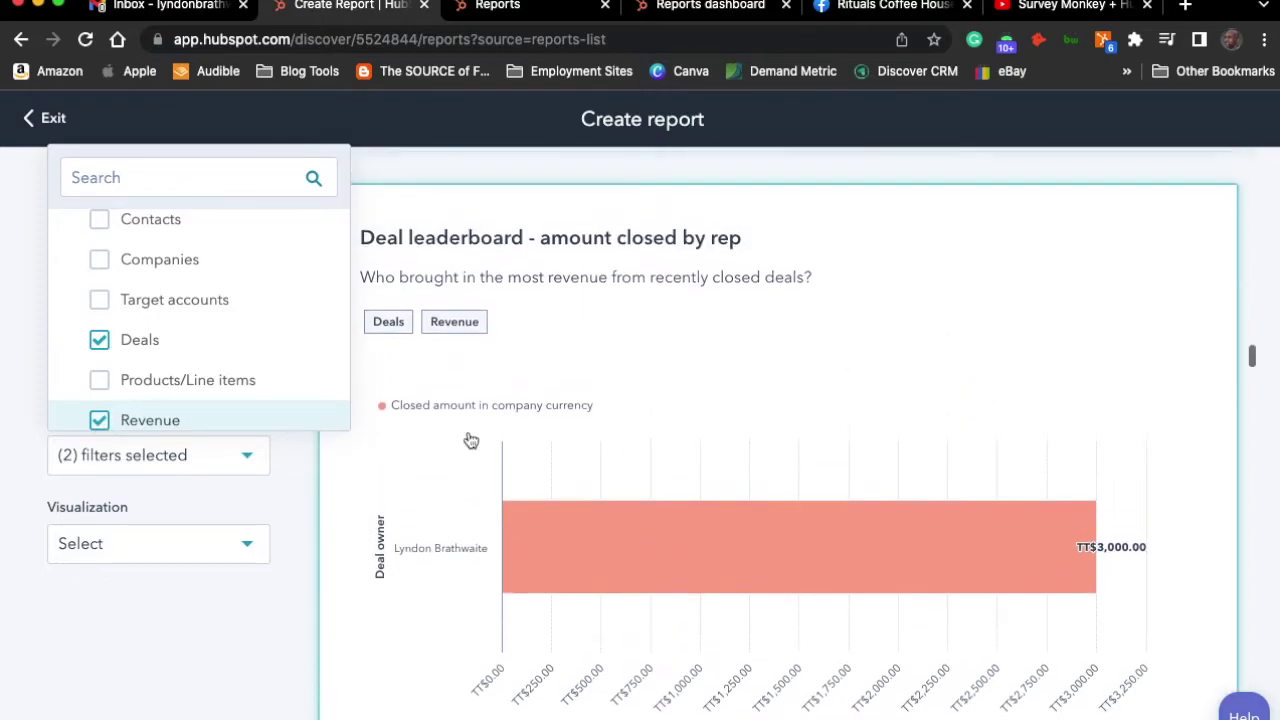
{"action": "scroll", "coordinate": [500, 450], "scroll_direction": "down", "scroll_amount": 2}
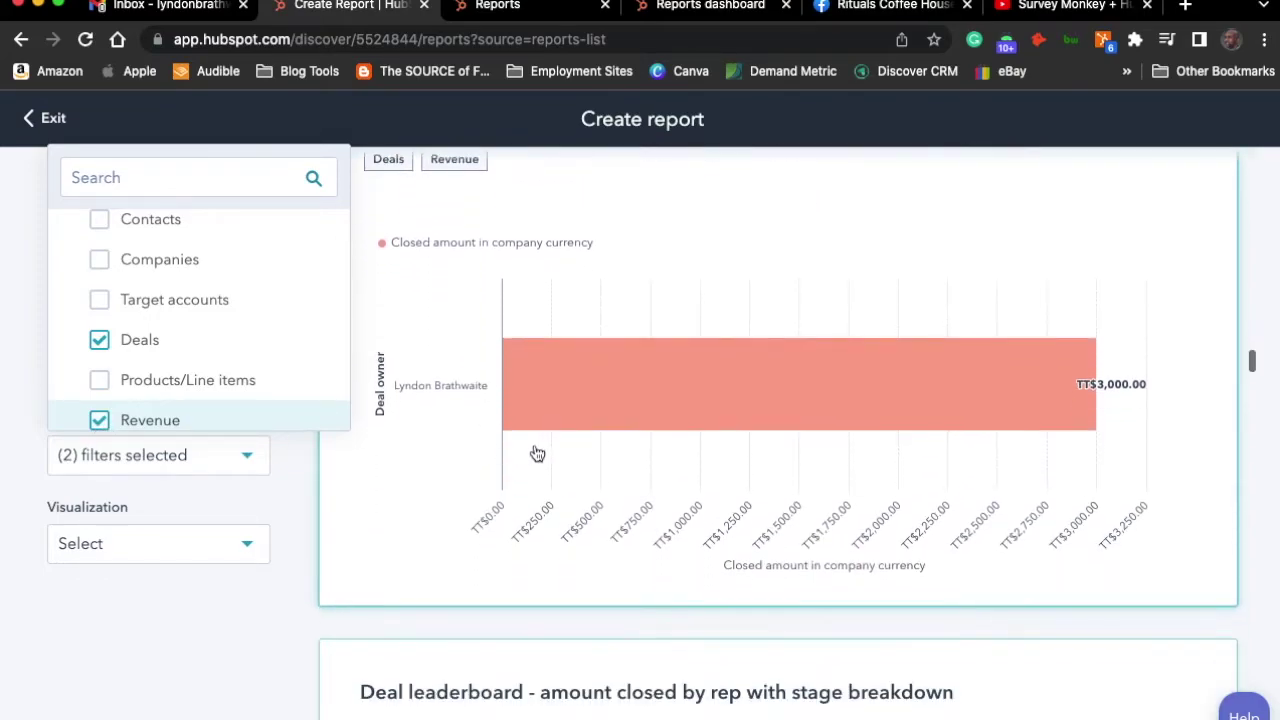
{"action": "mouse_move", "coordinate": [1126, 409]}
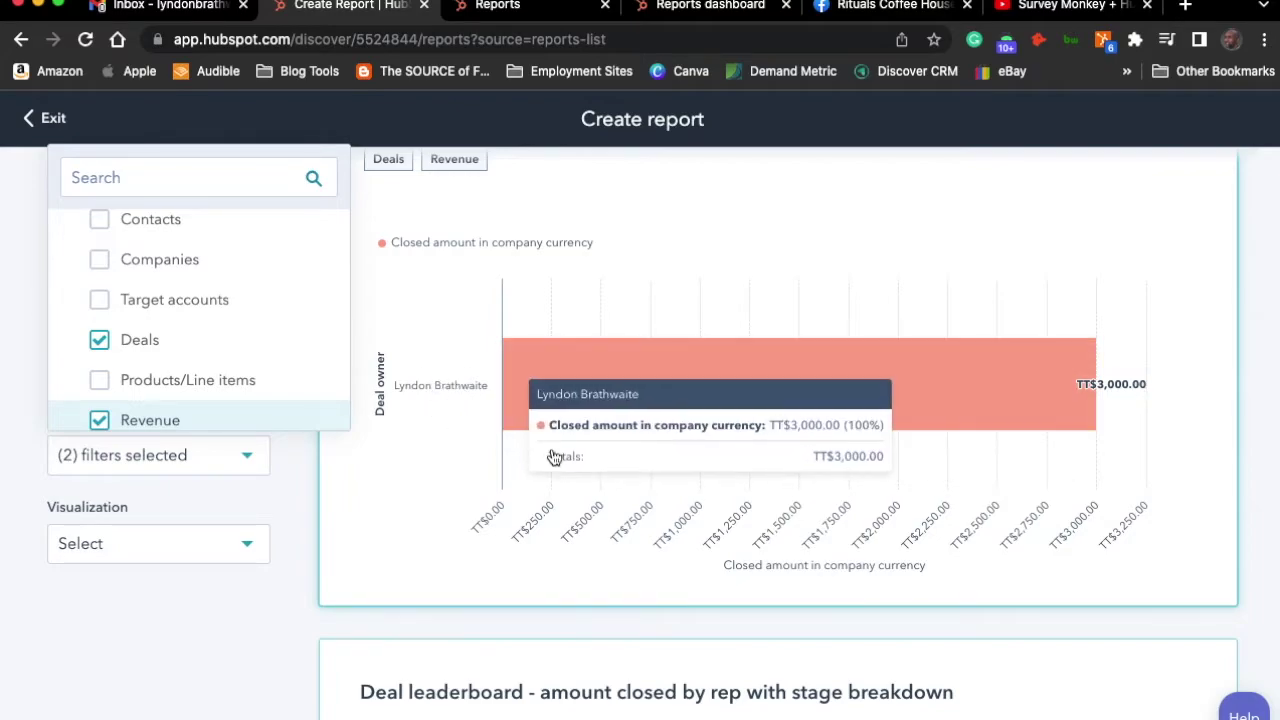
{"action": "scroll", "coordinate": [553, 457], "scroll_direction": "down", "scroll_amount": 3}
{"action": "scroll", "coordinate": [553, 457], "scroll_direction": "down", "scroll_amount": 2}
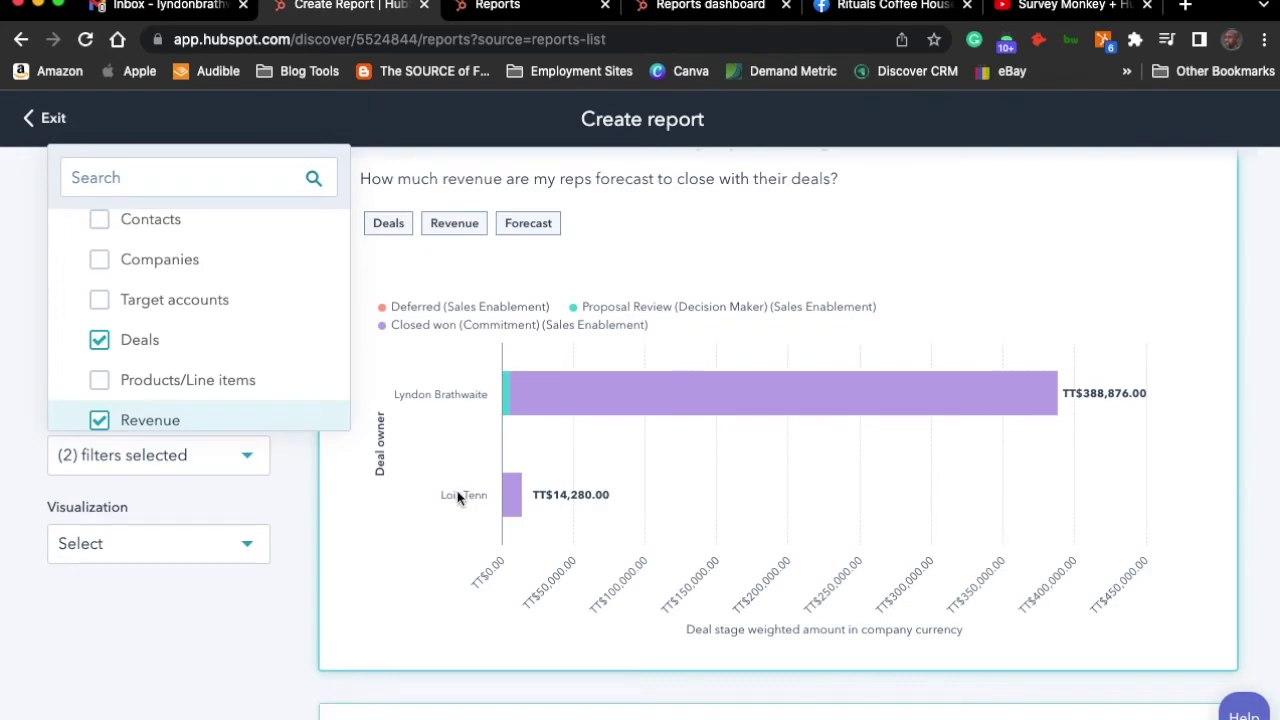
{"action": "scroll", "coordinate": [453, 490], "scroll_direction": "down", "scroll_amount": 6}
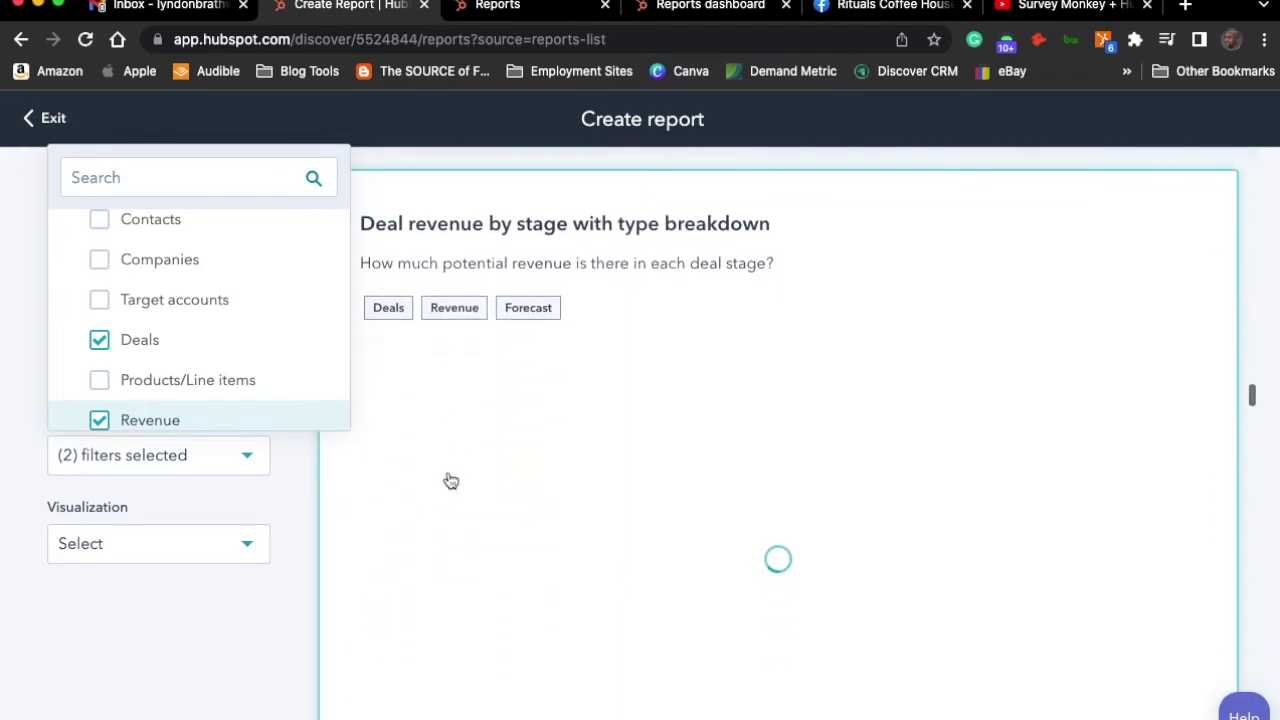
{"action": "scroll", "coordinate": [450, 481], "scroll_direction": "down", "scroll_amount": 1}
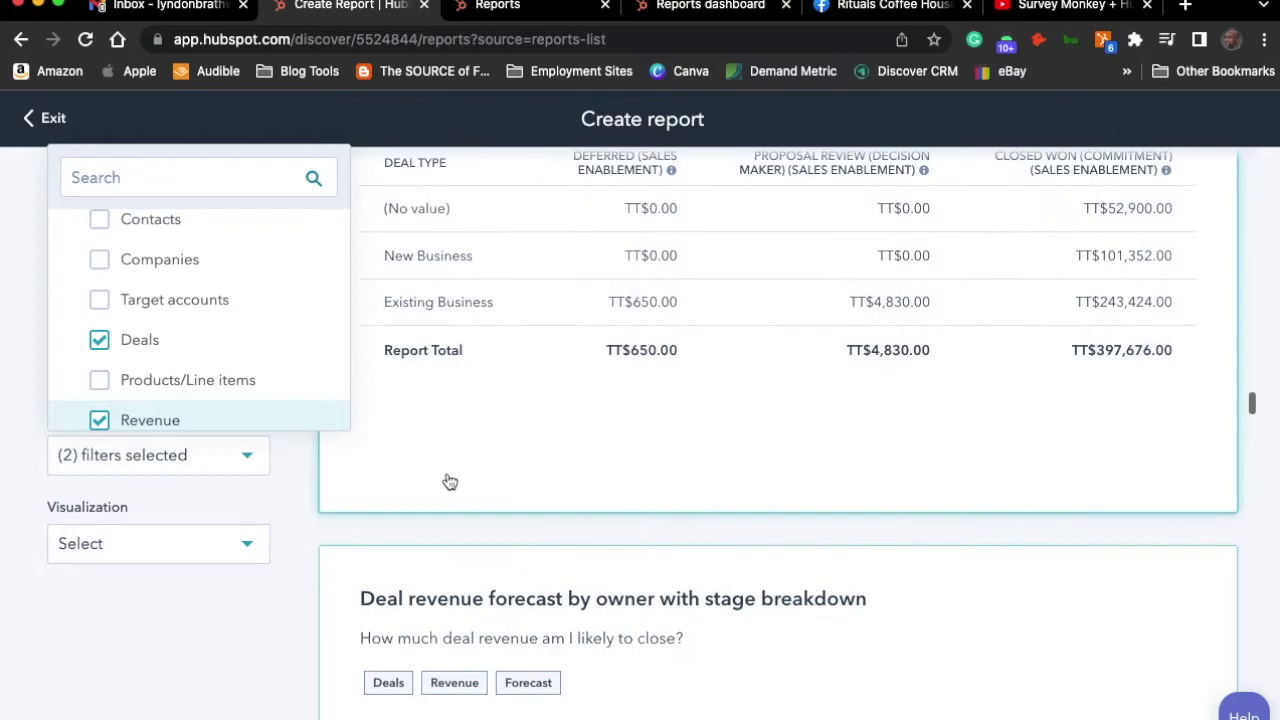
{"action": "scroll", "coordinate": [451, 482], "scroll_direction": "down", "scroll_amount": 2}
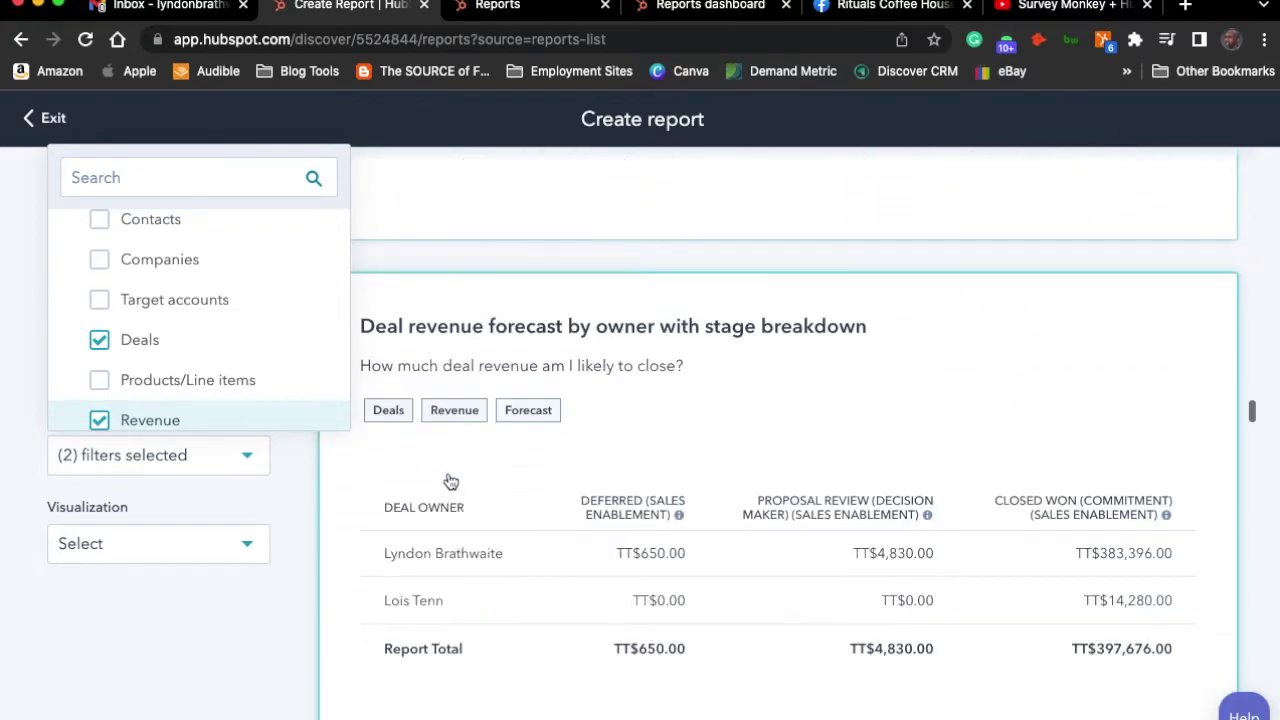
{"action": "scroll", "coordinate": [450, 483], "scroll_direction": "down", "scroll_amount": 1}
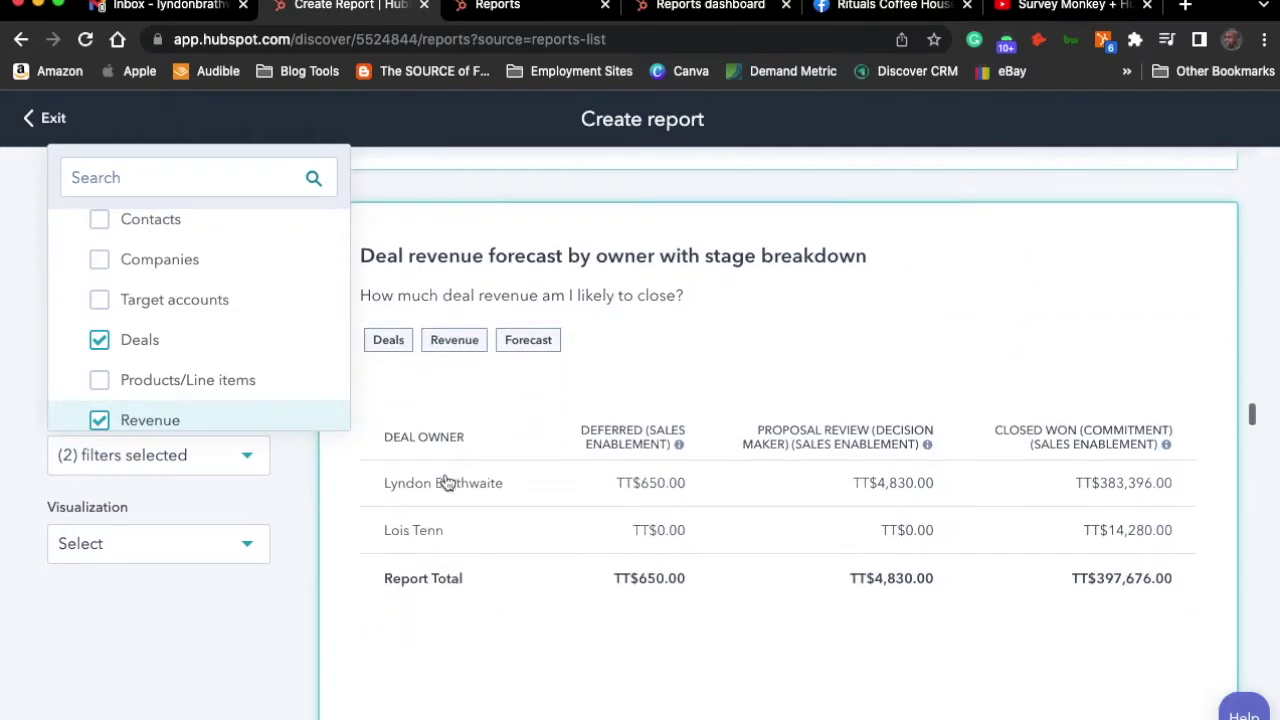
Remove the Revenue and Deals filters and look through the unfiltered deal templates and the remaining CRM data sources
{"action": "left_click", "coordinate": [100, 421]}
{"action": "left_click", "coordinate": [99, 339]}
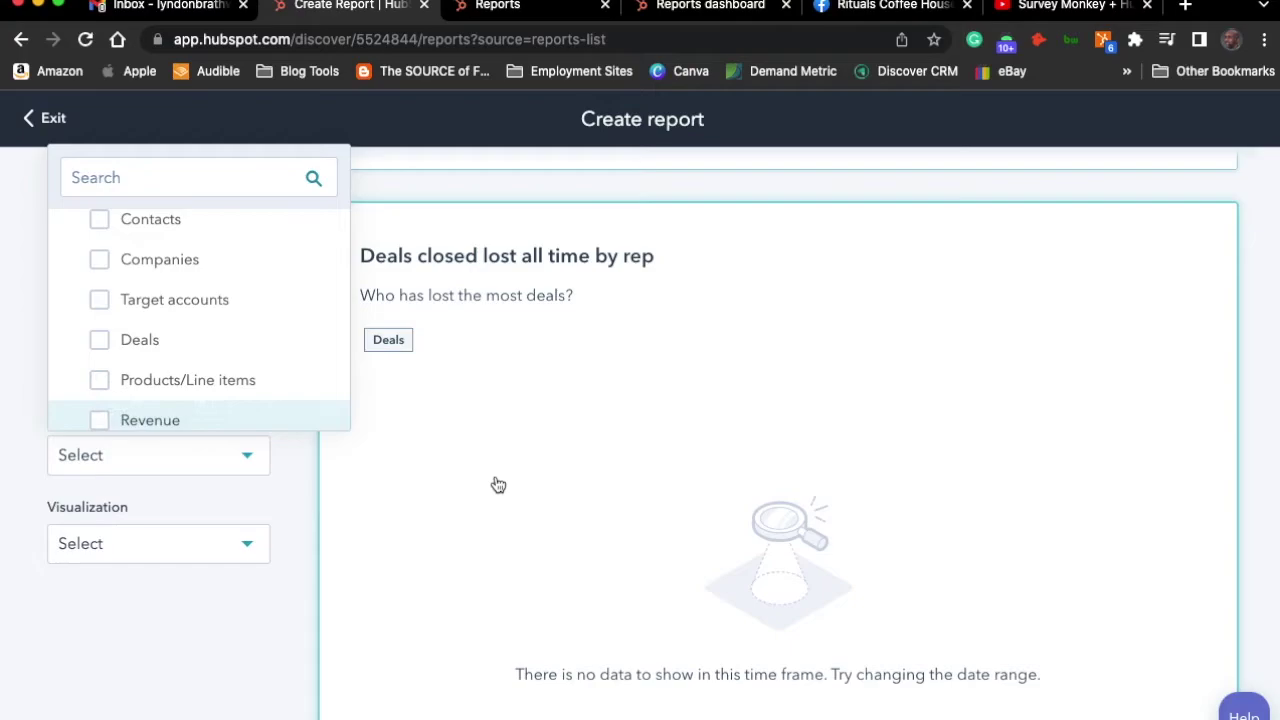
{"action": "scroll", "coordinate": [438, 438], "scroll_direction": "down", "scroll_amount": 3}
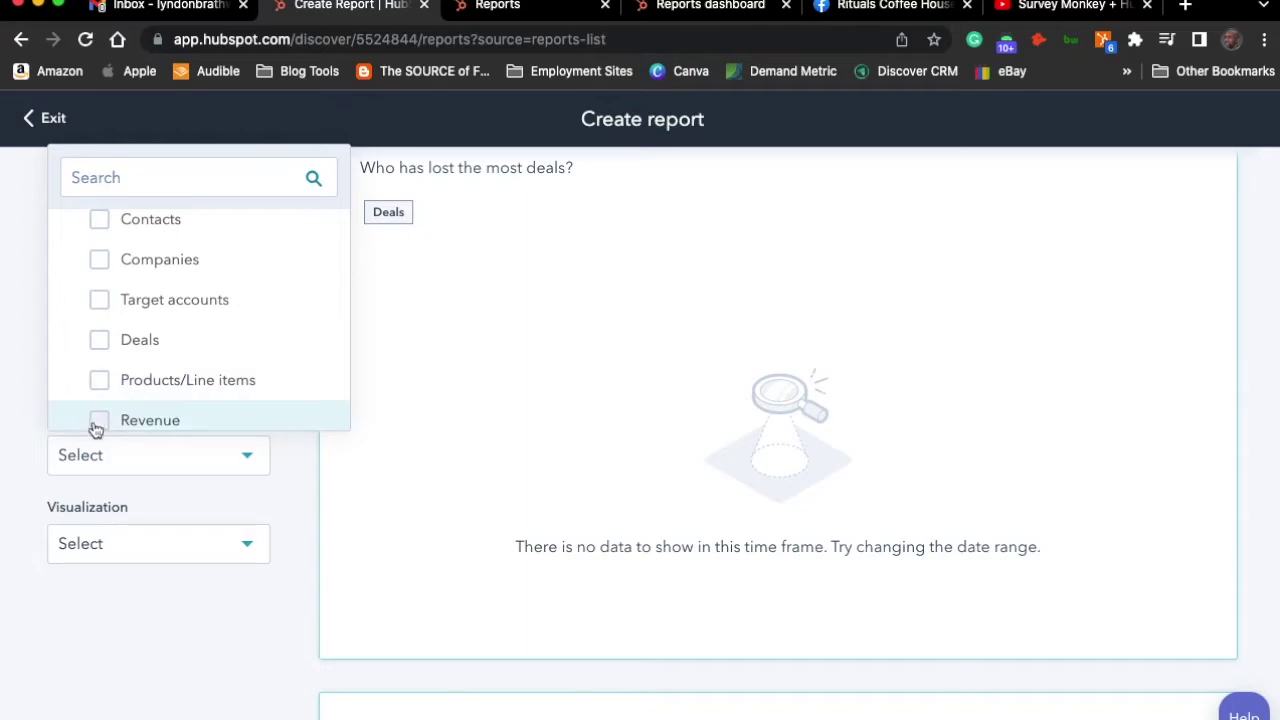
{"action": "scroll", "coordinate": [372, 394], "scroll_direction": "down", "scroll_amount": 10}
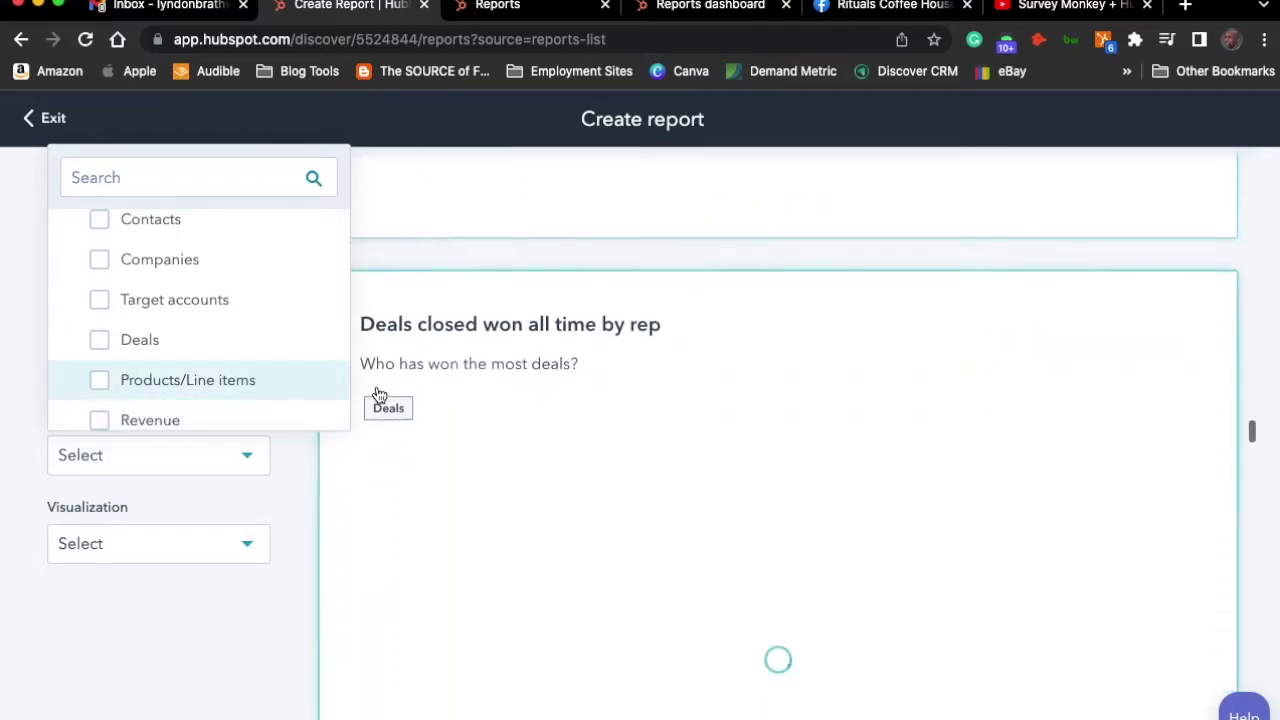
{"action": "scroll", "coordinate": [174, 386], "scroll_direction": "down", "scroll_amount": 3}
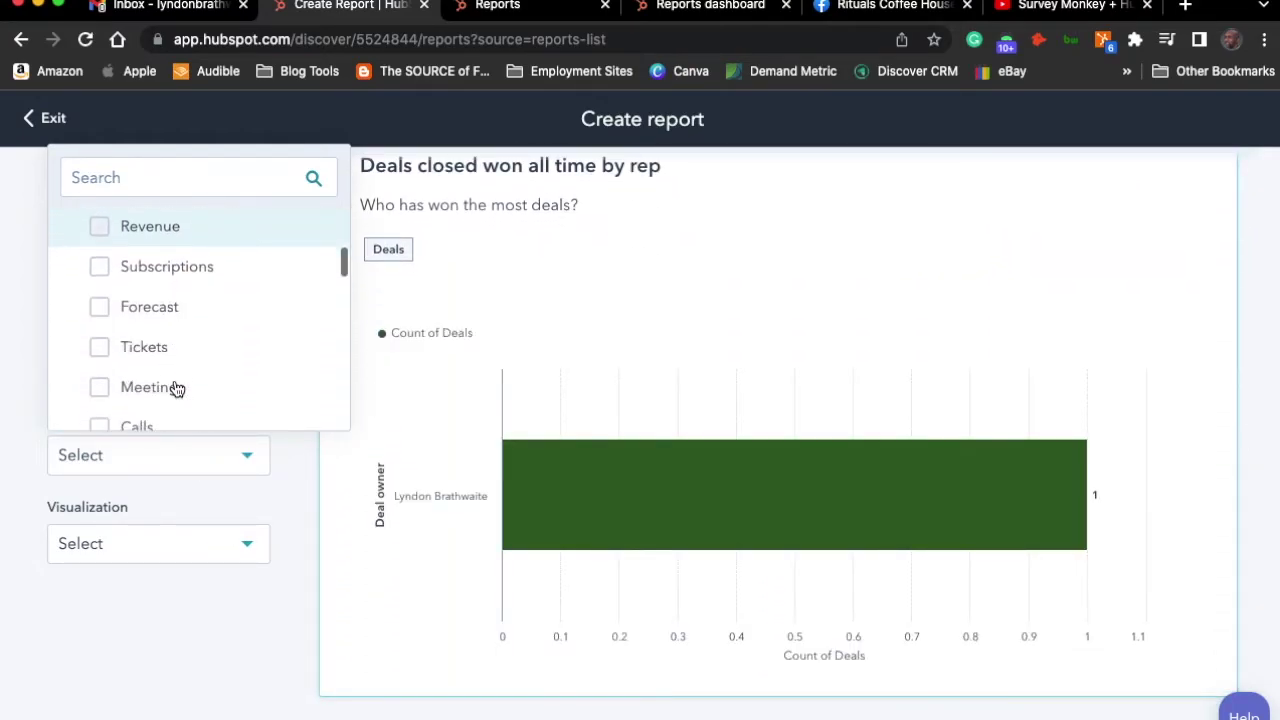
Filter the templates by the Social marketing data source, check the Social clicks by network template, and remove the filter
{"action": "scroll", "coordinate": [174, 386], "scroll_direction": "down", "scroll_amount": 1}
{"action": "scroll", "coordinate": [172, 382], "scroll_direction": "down", "scroll_amount": 3}
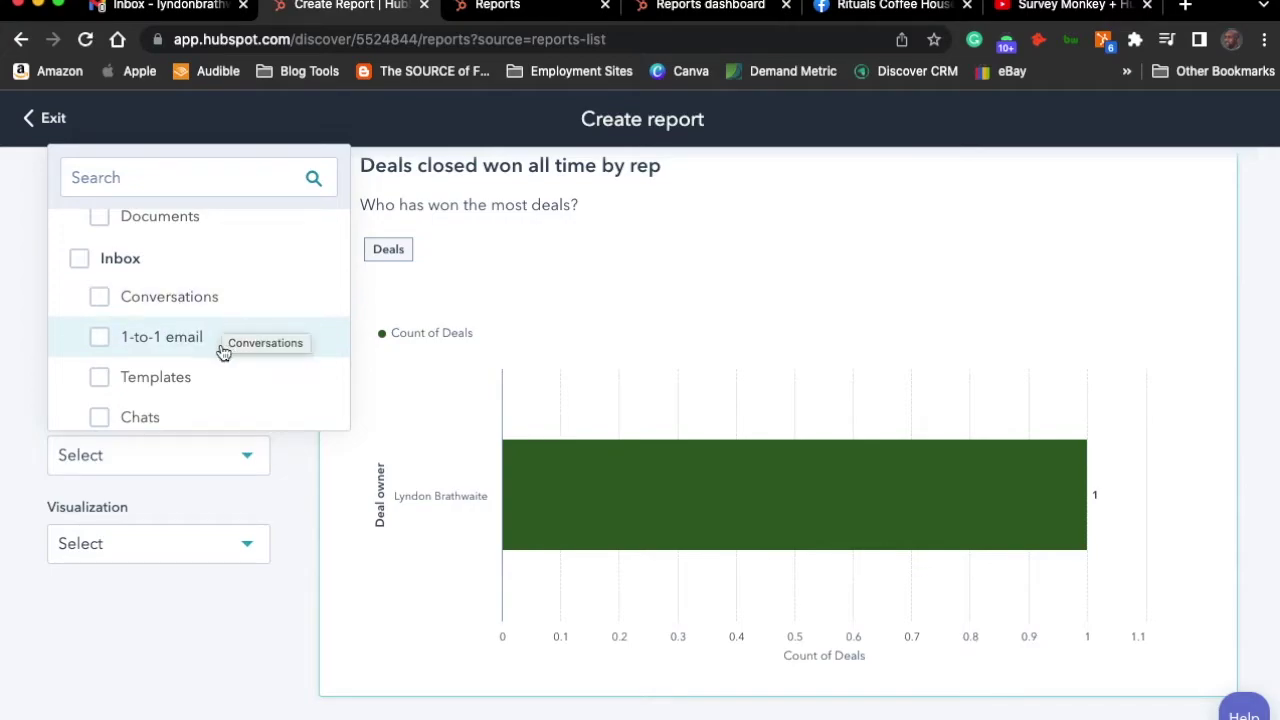
{"action": "scroll", "coordinate": [182, 390], "scroll_direction": "down", "scroll_amount": 1}
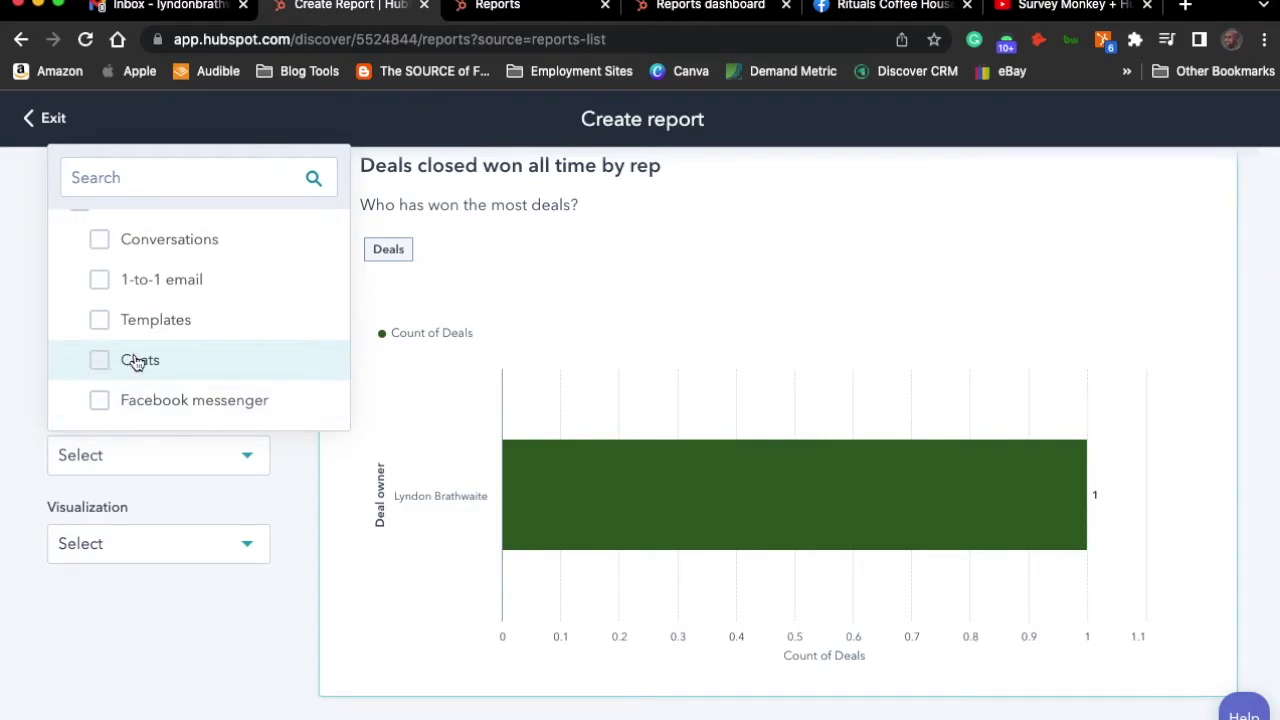
{"action": "scroll", "coordinate": [132, 362], "scroll_direction": "down", "scroll_amount": 3}
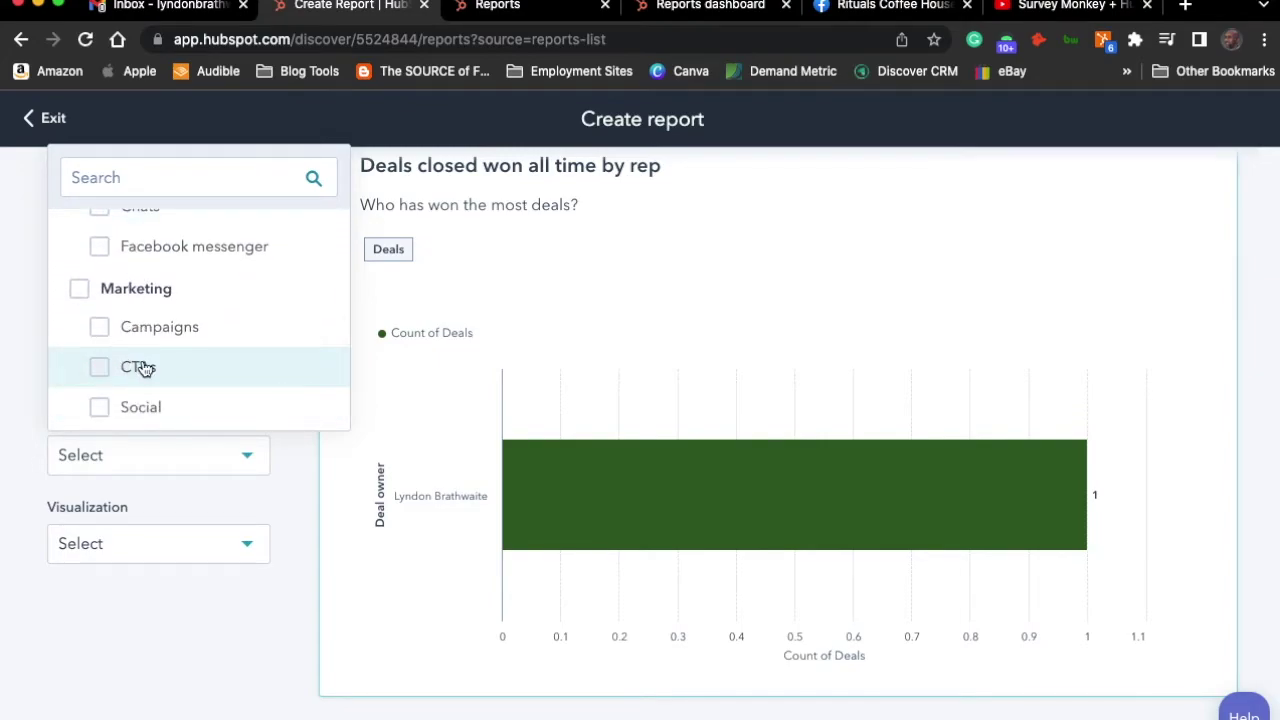
{"action": "scroll", "coordinate": [97, 318], "scroll_direction": "down", "scroll_amount": 1}
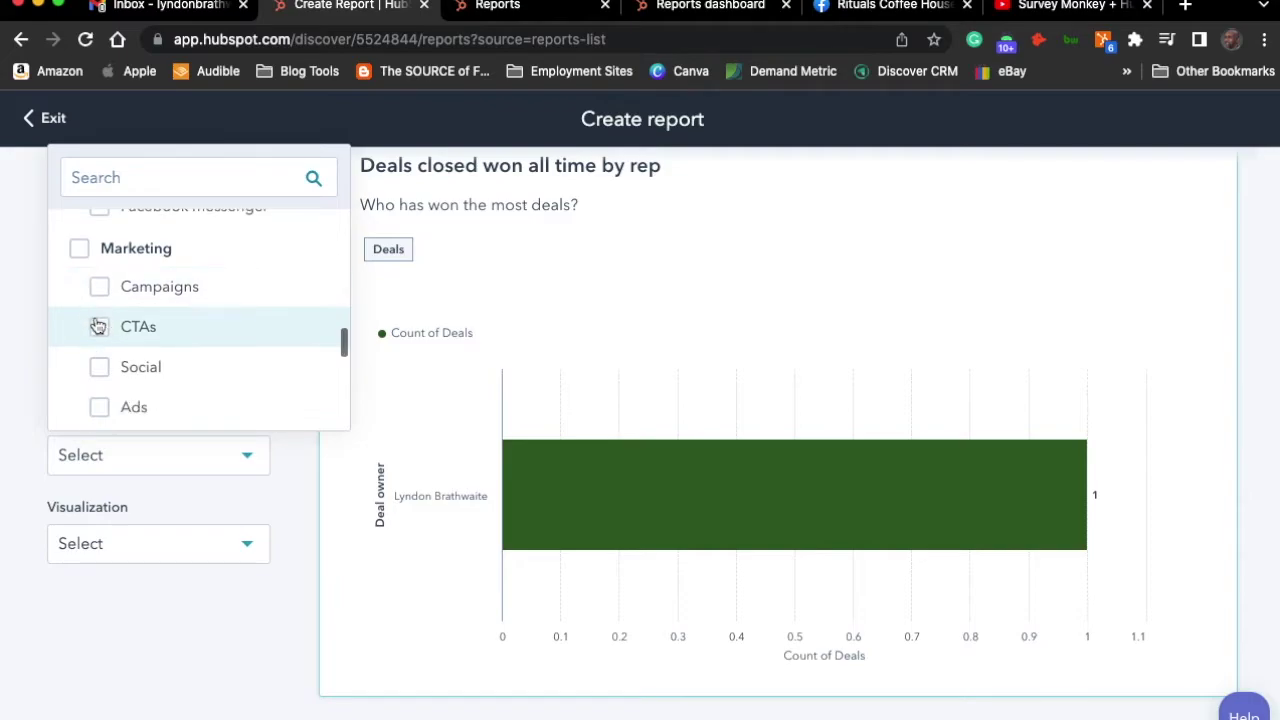
{"action": "left_click", "coordinate": [100, 372]}
{"action": "scroll", "coordinate": [643, 392], "scroll_direction": "down", "scroll_amount": 5}
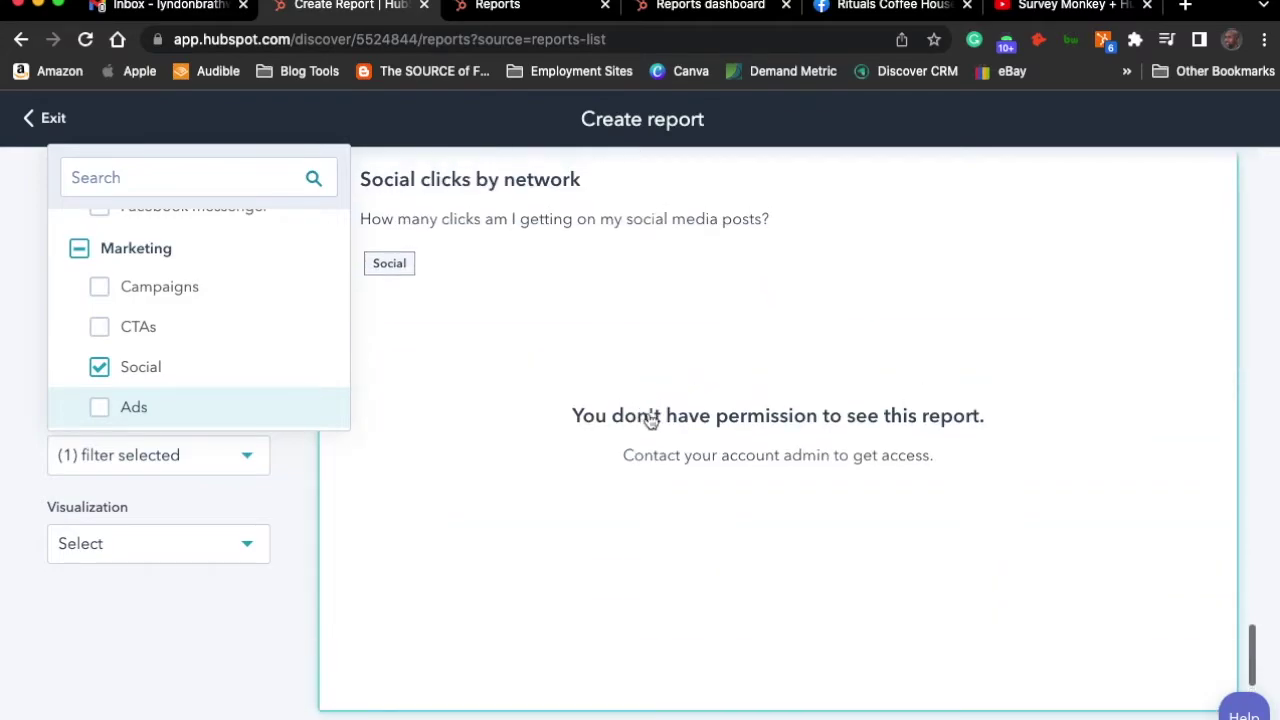
{"action": "left_click", "coordinate": [100, 372]}
Look through the remaining data sources under Websites and Automation, including landing pages, knowledge articles, sequences and workflows
{"action": "scroll", "coordinate": [188, 378], "scroll_direction": "down", "scroll_amount": 5}
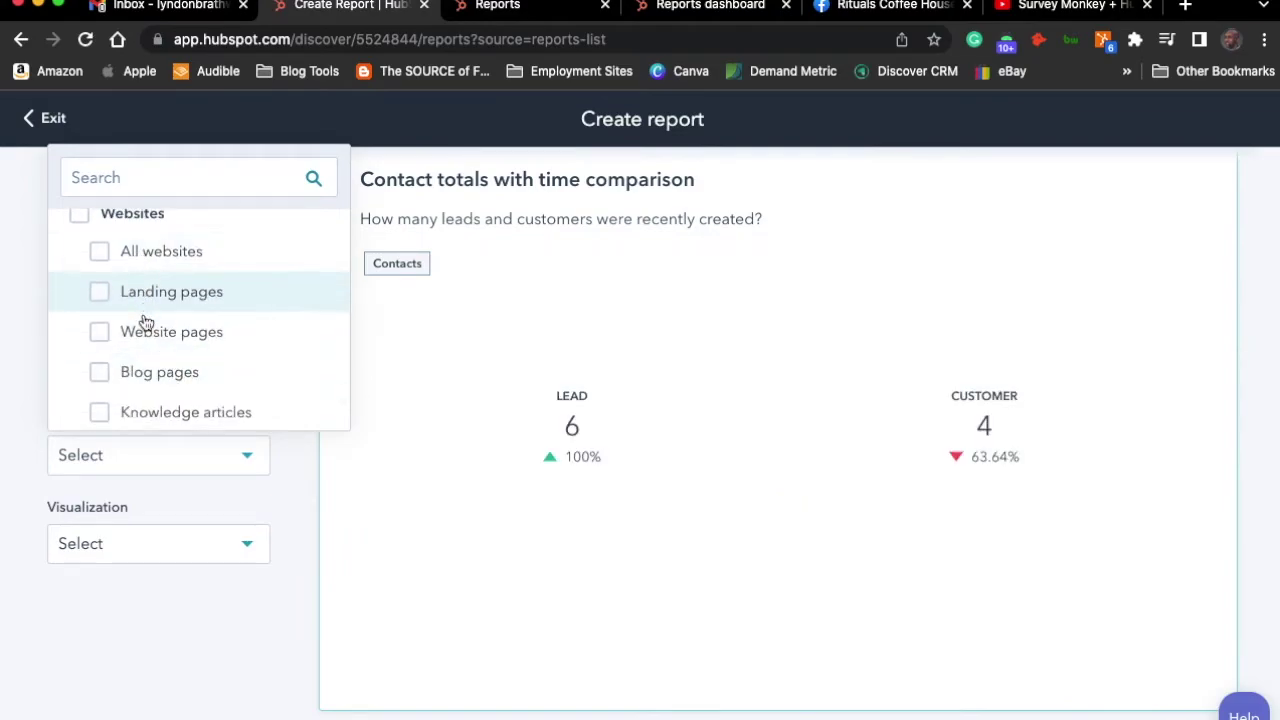
{"action": "scroll", "coordinate": [143, 340], "scroll_direction": "down", "scroll_amount": 1}
{"action": "scroll", "coordinate": [110, 345], "scroll_direction": "up", "scroll_amount": 2}
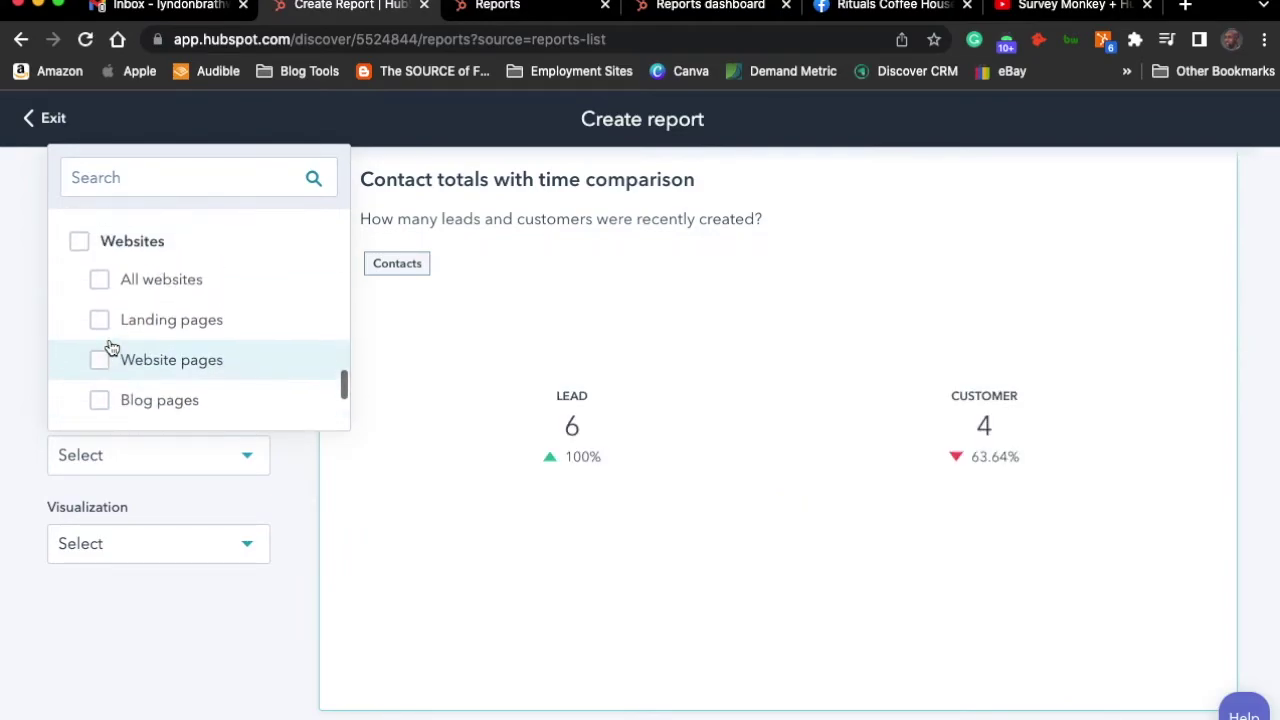
{"action": "scroll", "coordinate": [115, 350], "scroll_direction": "down", "scroll_amount": 2}
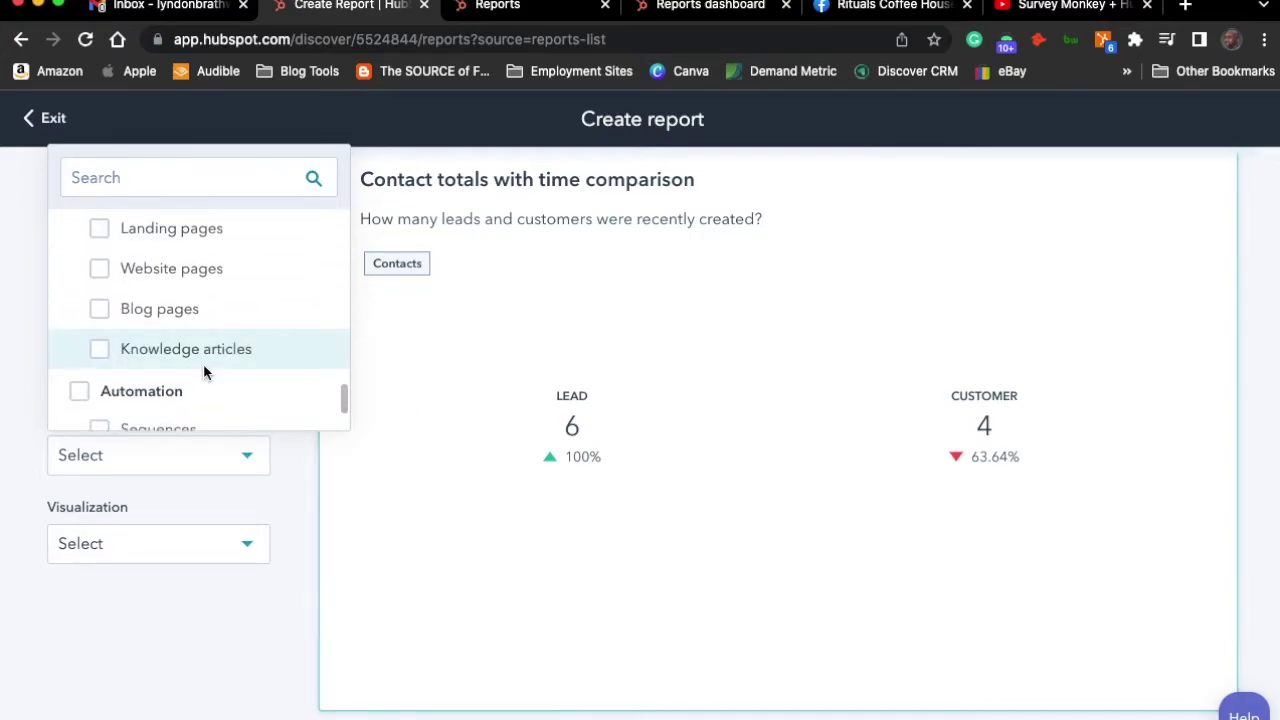
{"action": "scroll", "coordinate": [175, 352], "scroll_direction": "down", "scroll_amount": 2}
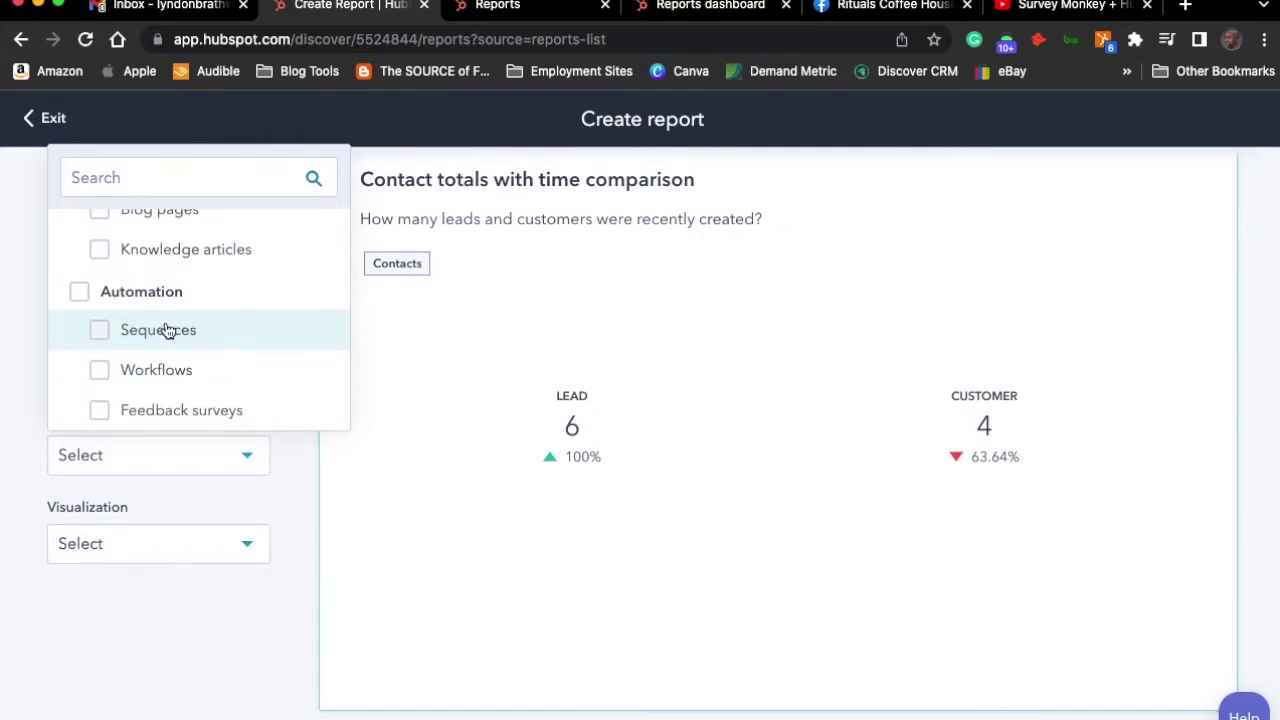
{"action": "scroll", "coordinate": [172, 400], "scroll_direction": "up", "scroll_amount": 10}
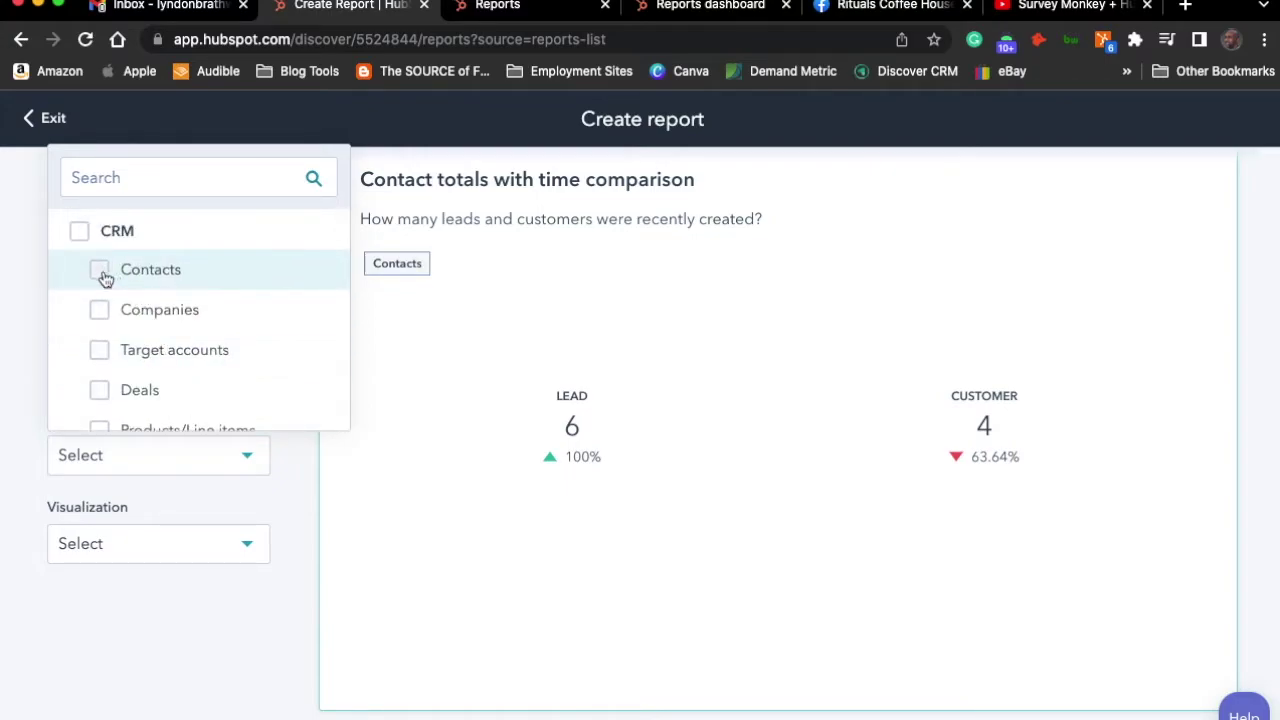
Filter the templates by the Contacts data source and open the Contact created totals by source template
{"action": "left_click", "coordinate": [101, 269]}
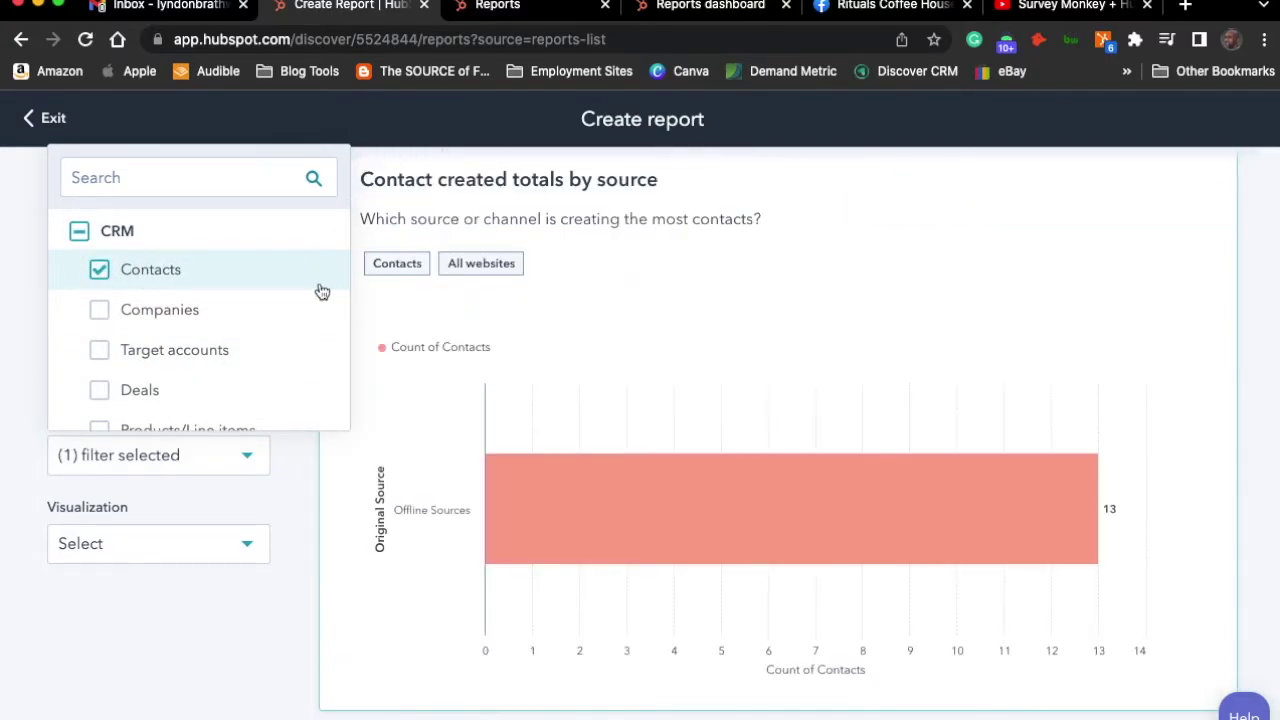
{"action": "scroll", "coordinate": [1020, 350], "scroll_direction": "up", "scroll_amount": 2}
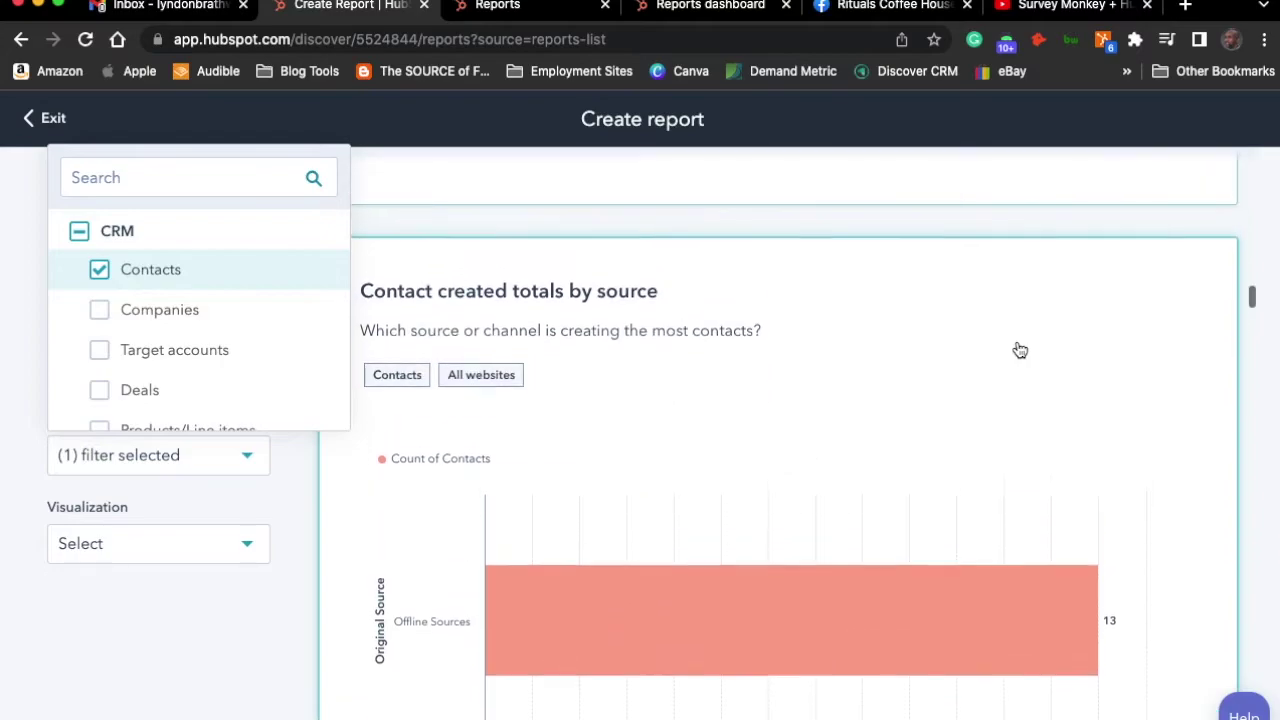
{"action": "left_click", "coordinate": [1252, 364]}
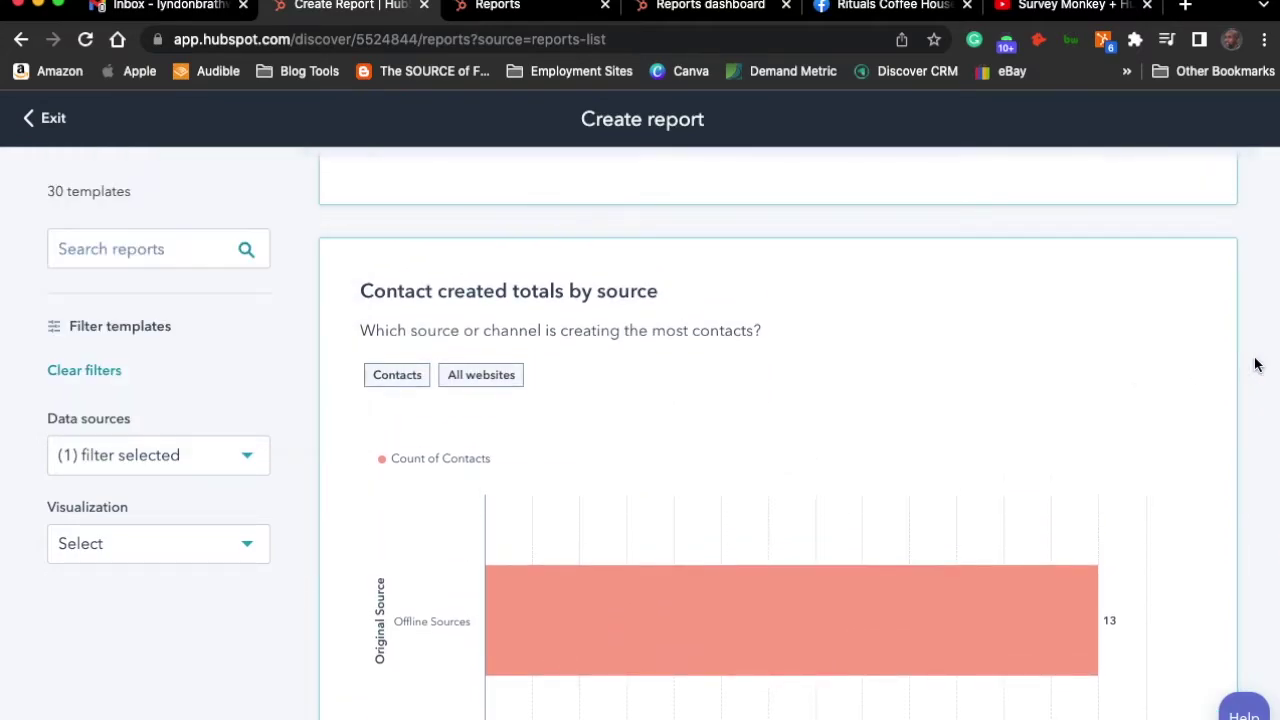
{"action": "left_click", "coordinate": [965, 344]}
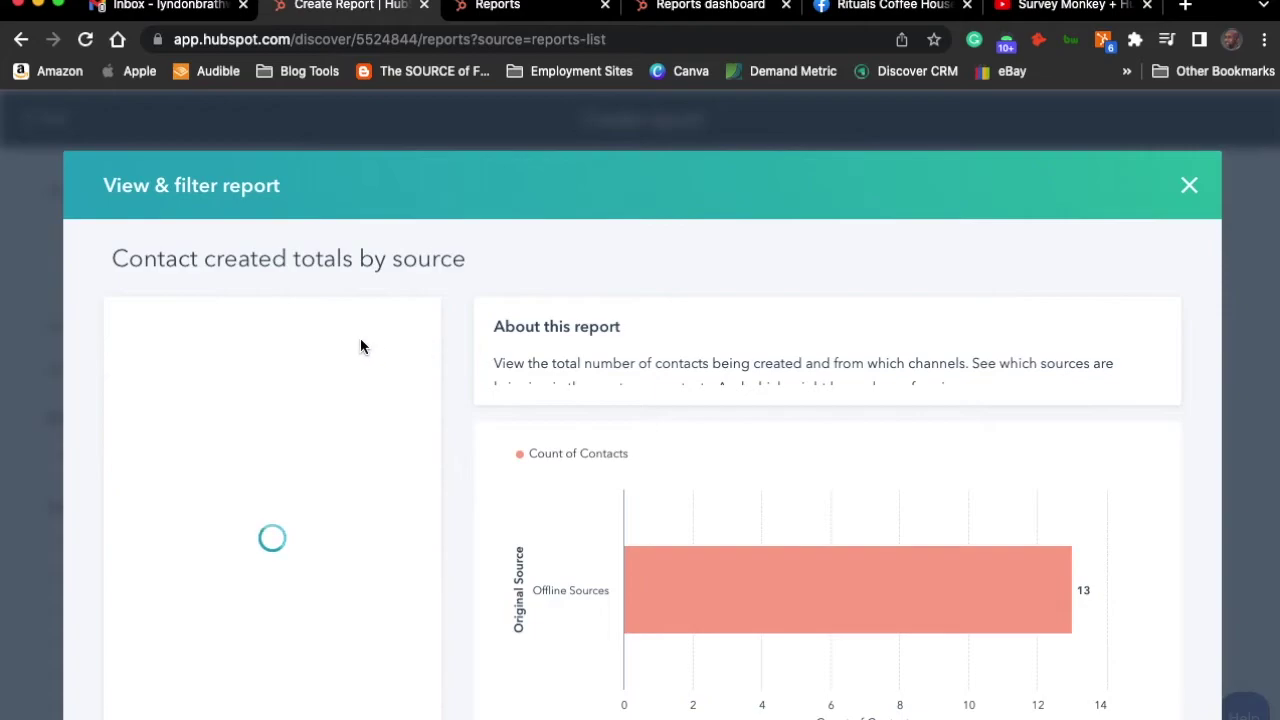
{"action": "scroll", "coordinate": [459, 340], "scroll_direction": "down", "scroll_amount": 2}
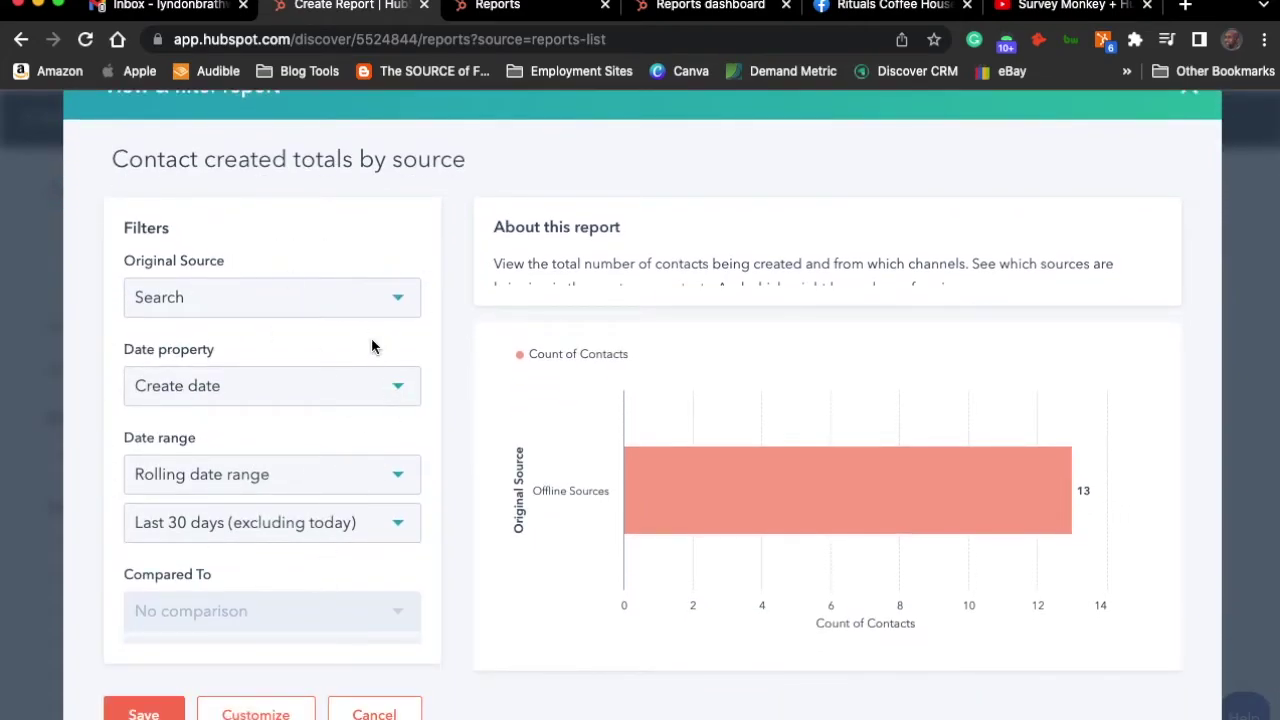
Filter the report's Original Source by Paid search, Email marketing, Organic Social, Referrals and Other campaigns
{"action": "left_click", "coordinate": [399, 314]}
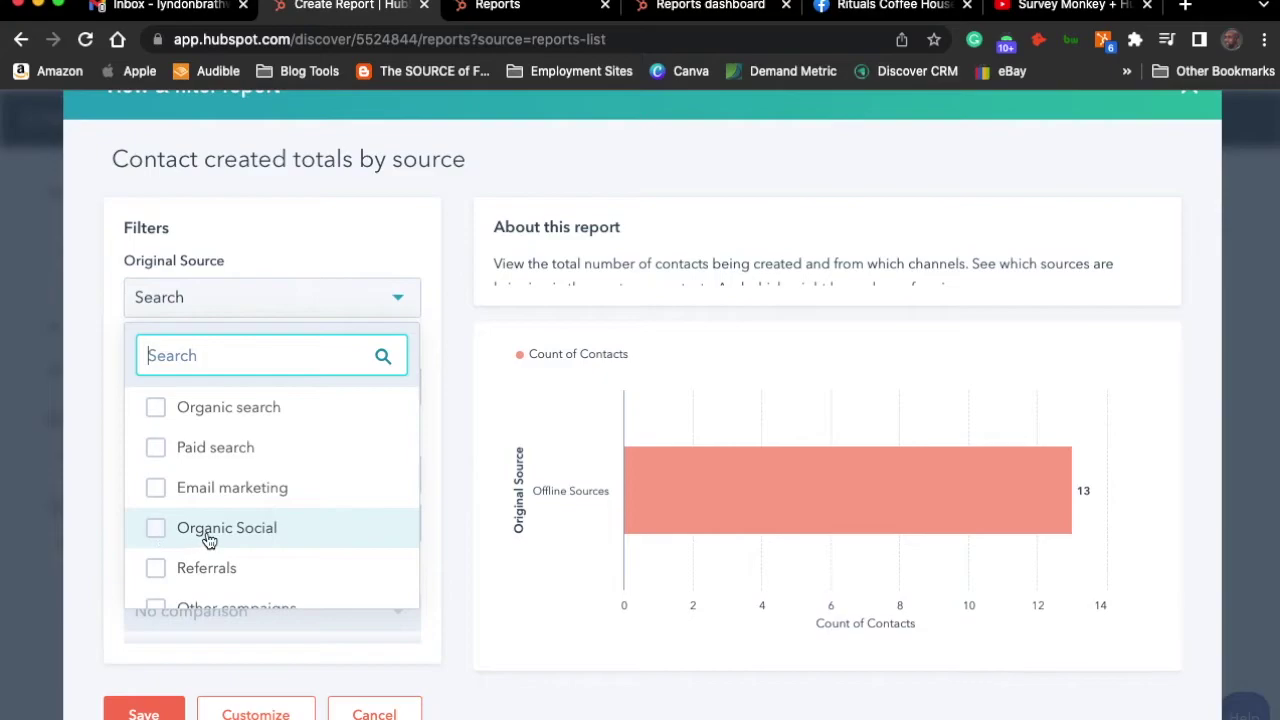
{"action": "scroll", "coordinate": [215, 537], "scroll_direction": "down", "scroll_amount": 2}
{"action": "scroll", "coordinate": [229, 532], "scroll_direction": "up", "scroll_amount": 2}
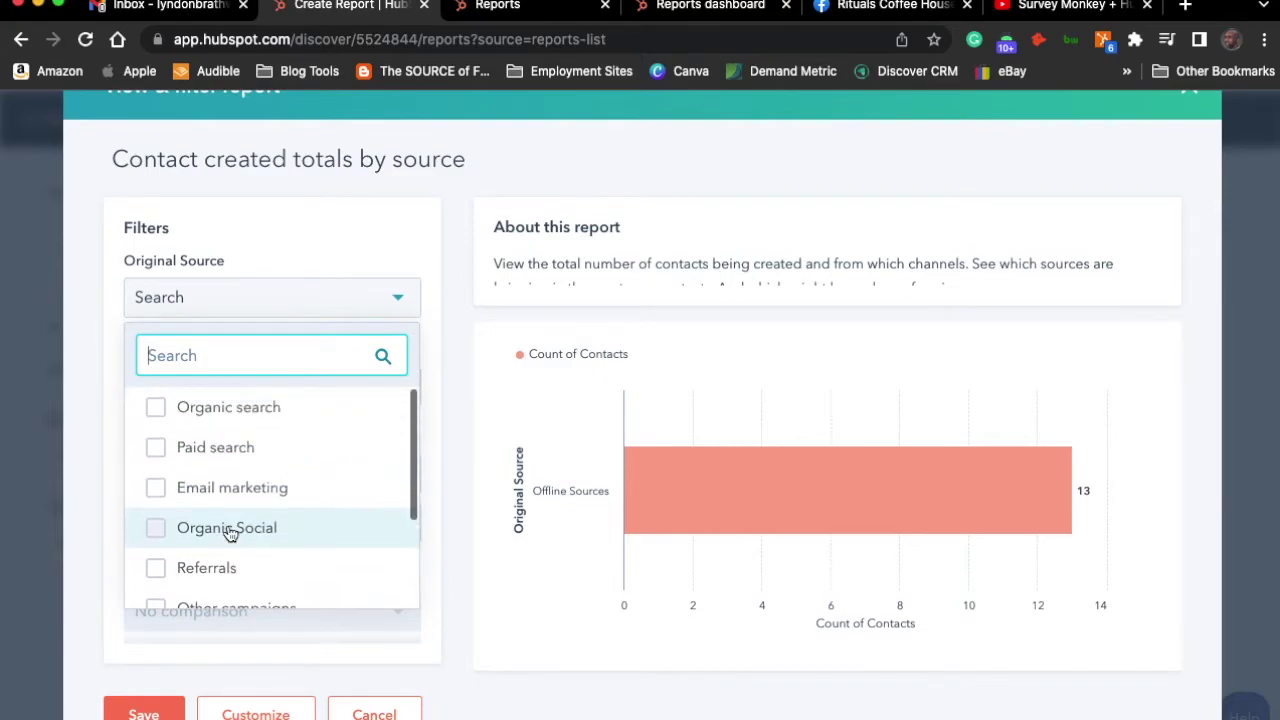
{"action": "left_click", "coordinate": [156, 448]}
{"action": "left_click", "coordinate": [156, 488]}
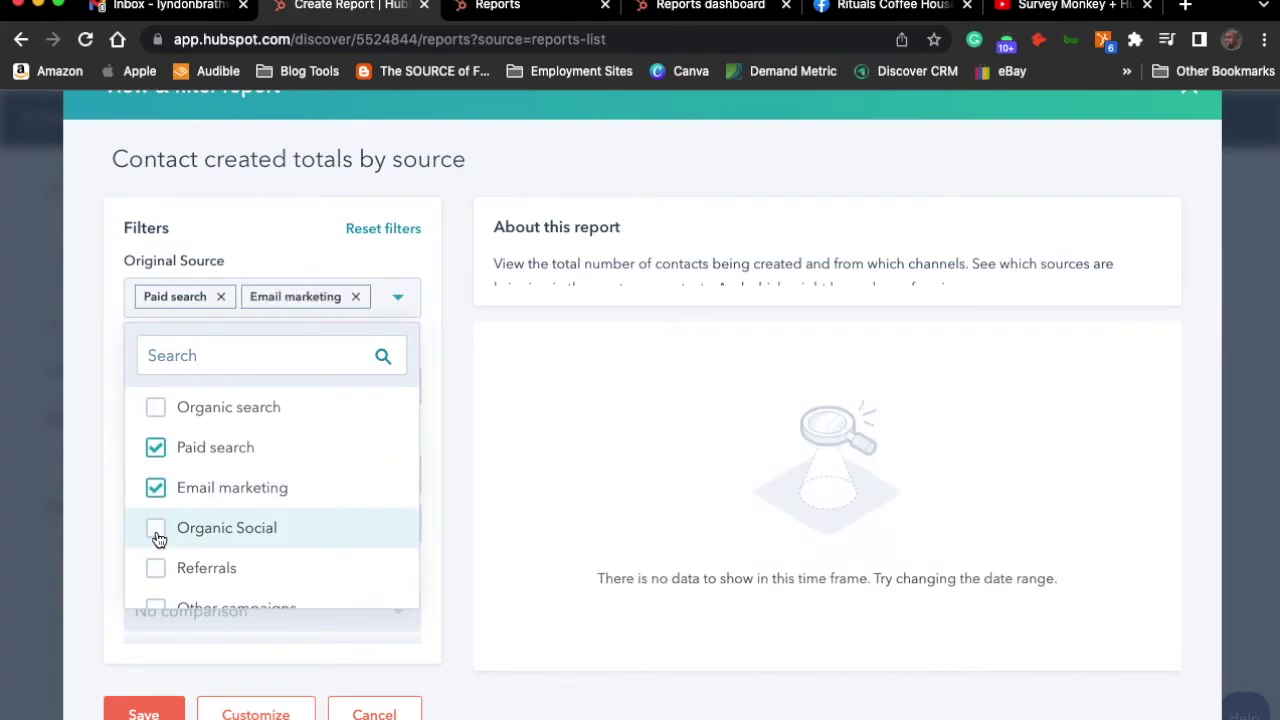
{"action": "left_click", "coordinate": [157, 535]}
{"action": "left_click", "coordinate": [157, 602]}
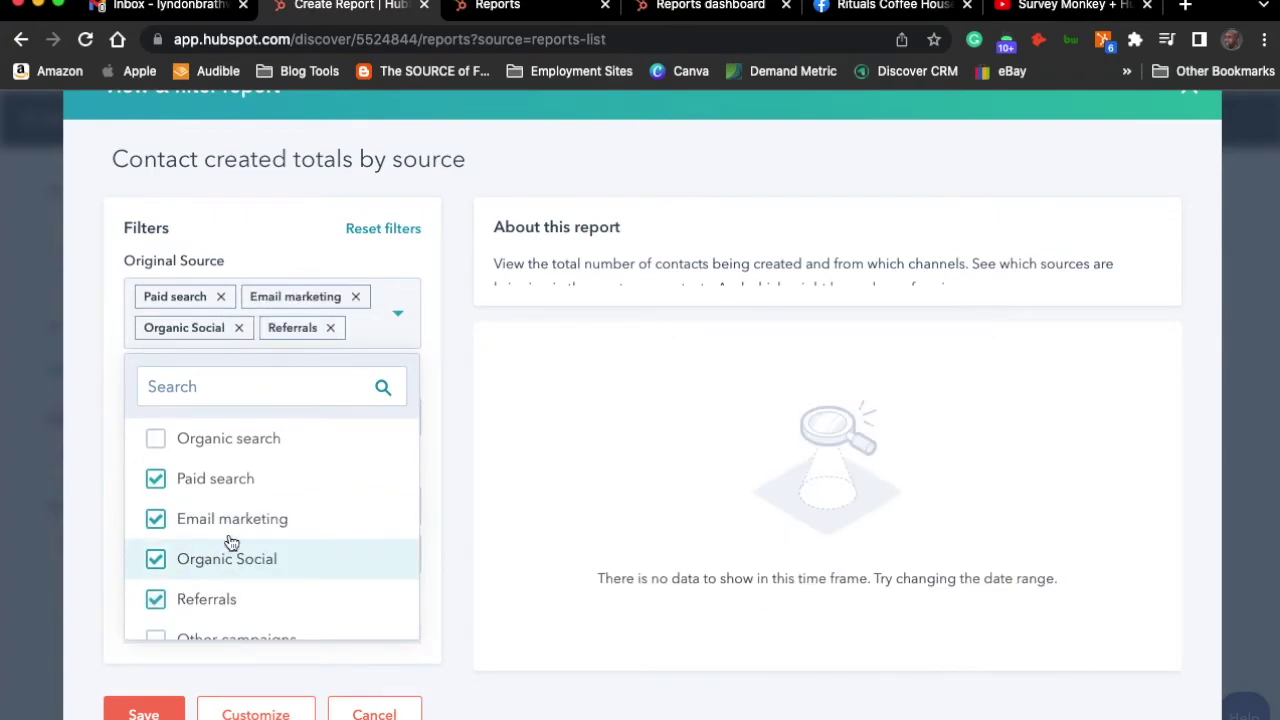
{"action": "scroll", "coordinate": [229, 537], "scroll_direction": "down", "scroll_amount": 3}
{"action": "left_click", "coordinate": [156, 542]}
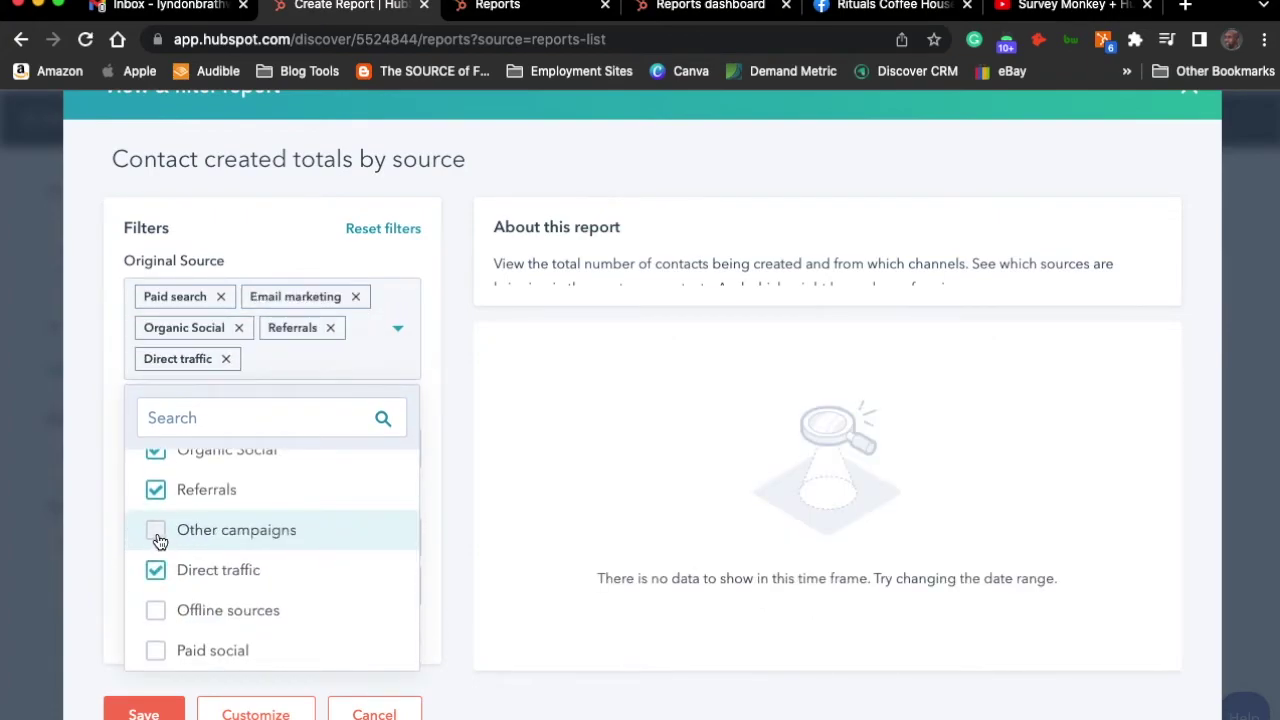
{"action": "left_click", "coordinate": [159, 538]}
{"action": "left_click", "coordinate": [157, 572]}
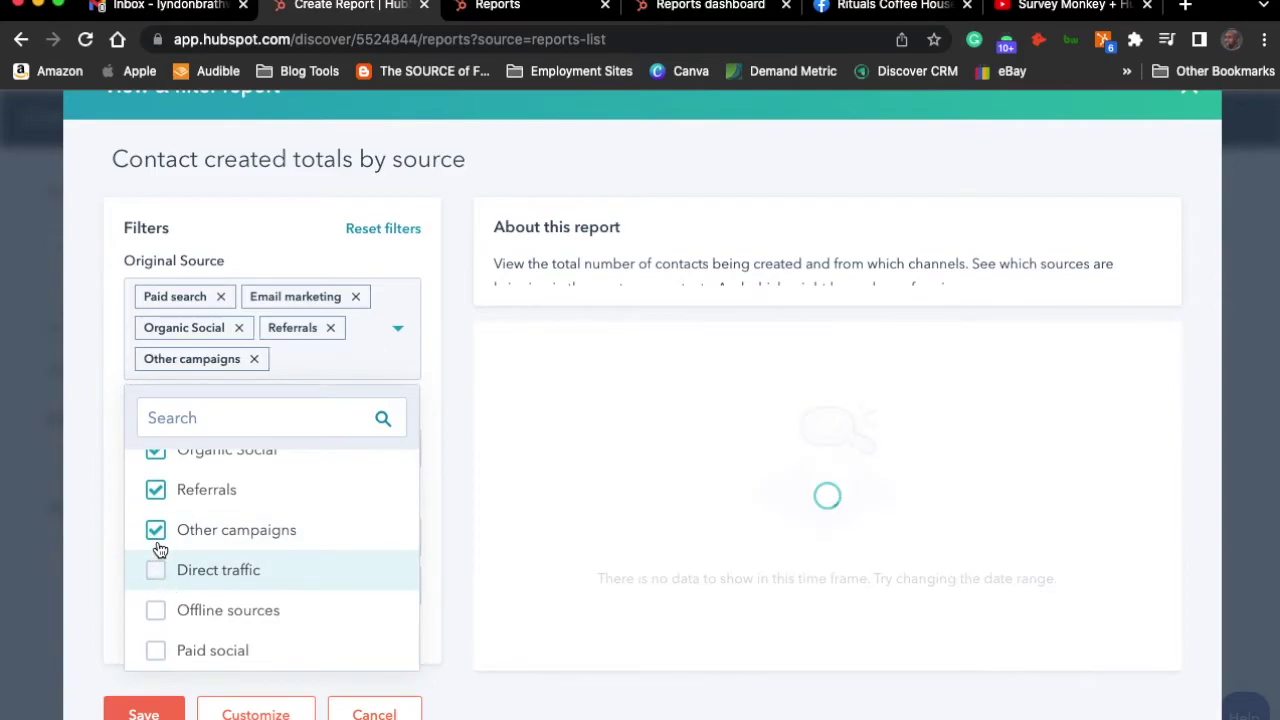
Clear every selected source from the report's Original Source filter
{"action": "left_click", "coordinate": [157, 535]}
{"action": "left_click", "coordinate": [155, 456]}
{"action": "scroll", "coordinate": [258, 505], "scroll_direction": "up", "scroll_amount": 2}
{"action": "left_click", "coordinate": [157, 541]}
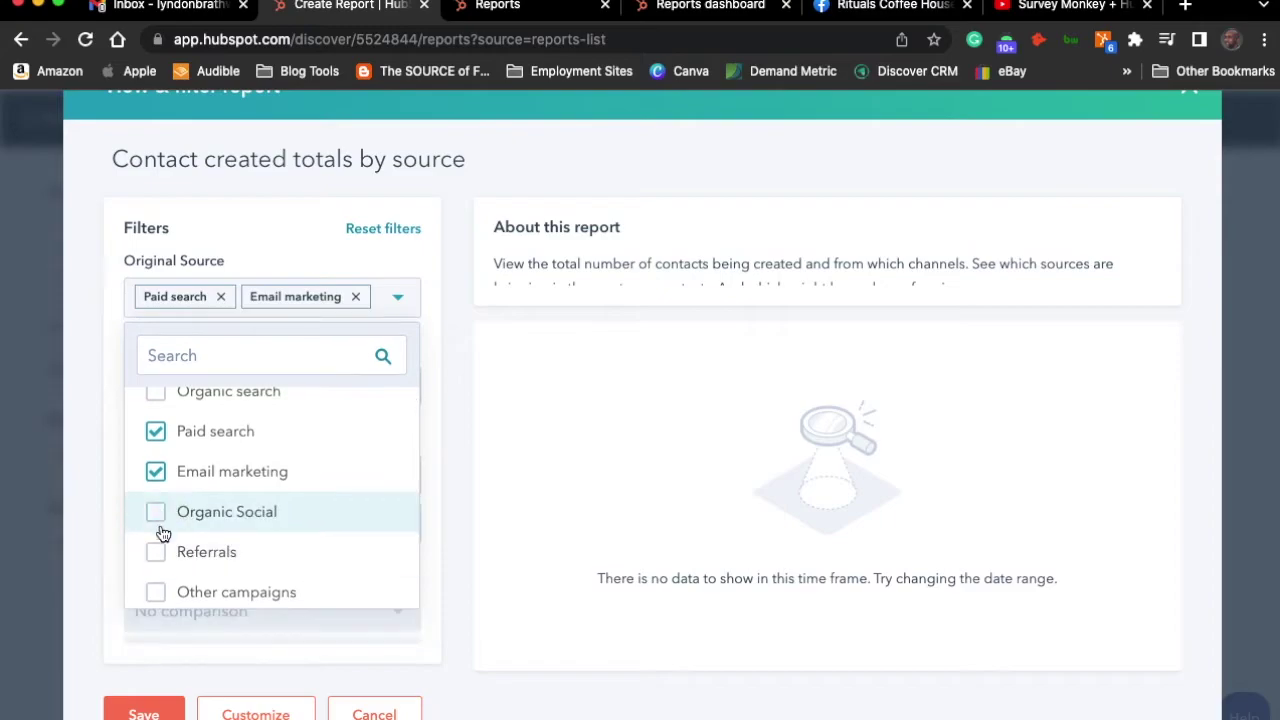
{"action": "left_click", "coordinate": [156, 472]}
{"action": "left_click", "coordinate": [155, 431]}
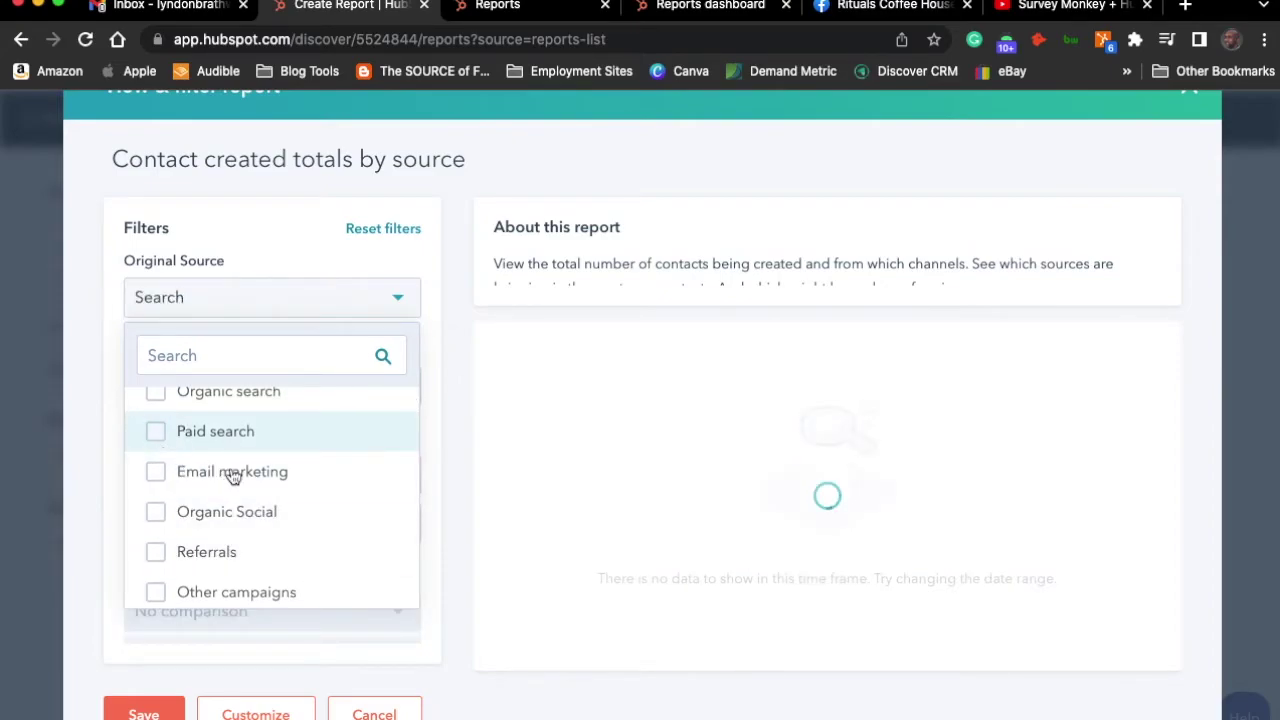
{"action": "scroll", "coordinate": [257, 486], "scroll_direction": "up", "scroll_amount": 1}
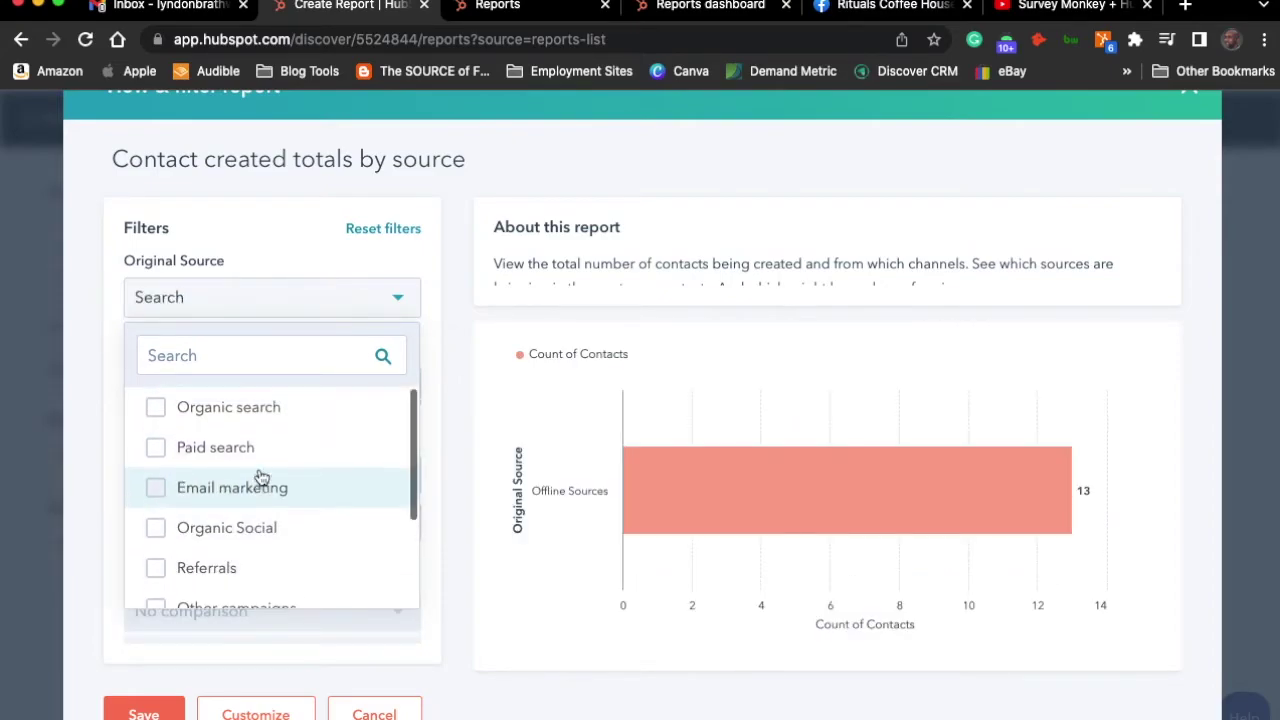
{"action": "left_click", "coordinate": [426, 472]}
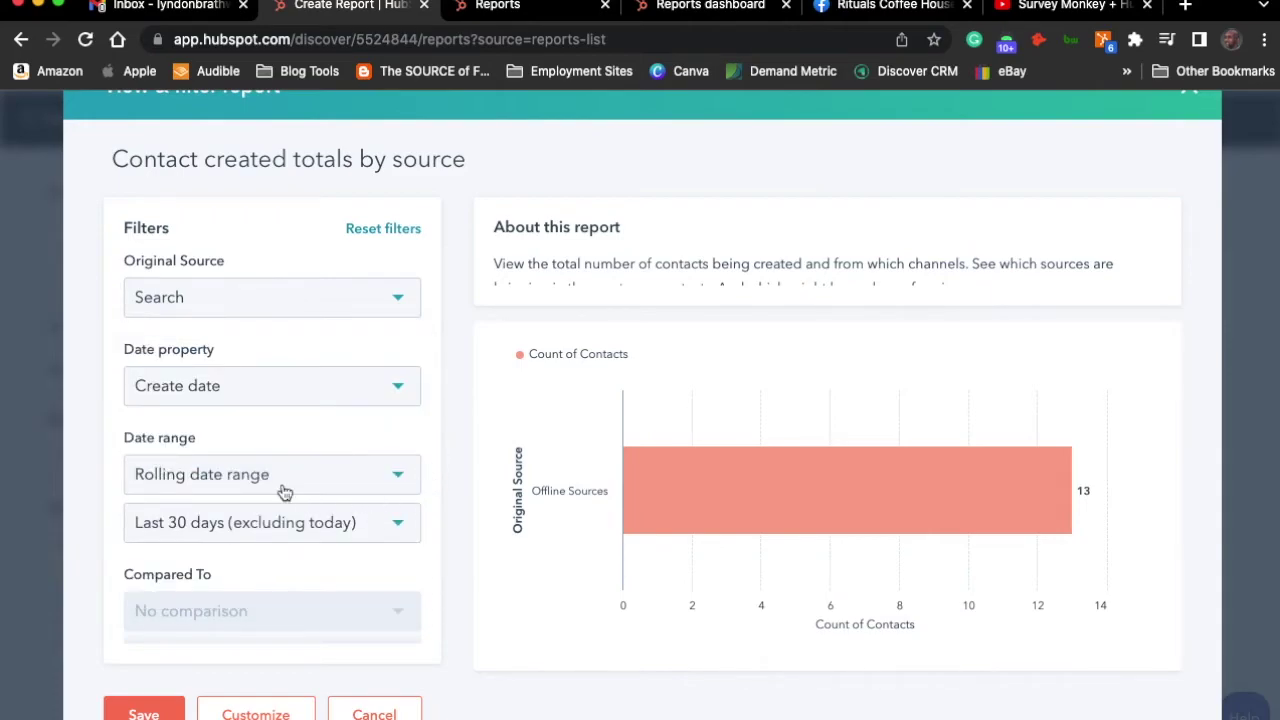
Examine the available date properties for the report, from close and create dates to the lifecycle stage entry dates
{"action": "left_click", "coordinate": [392, 398]}
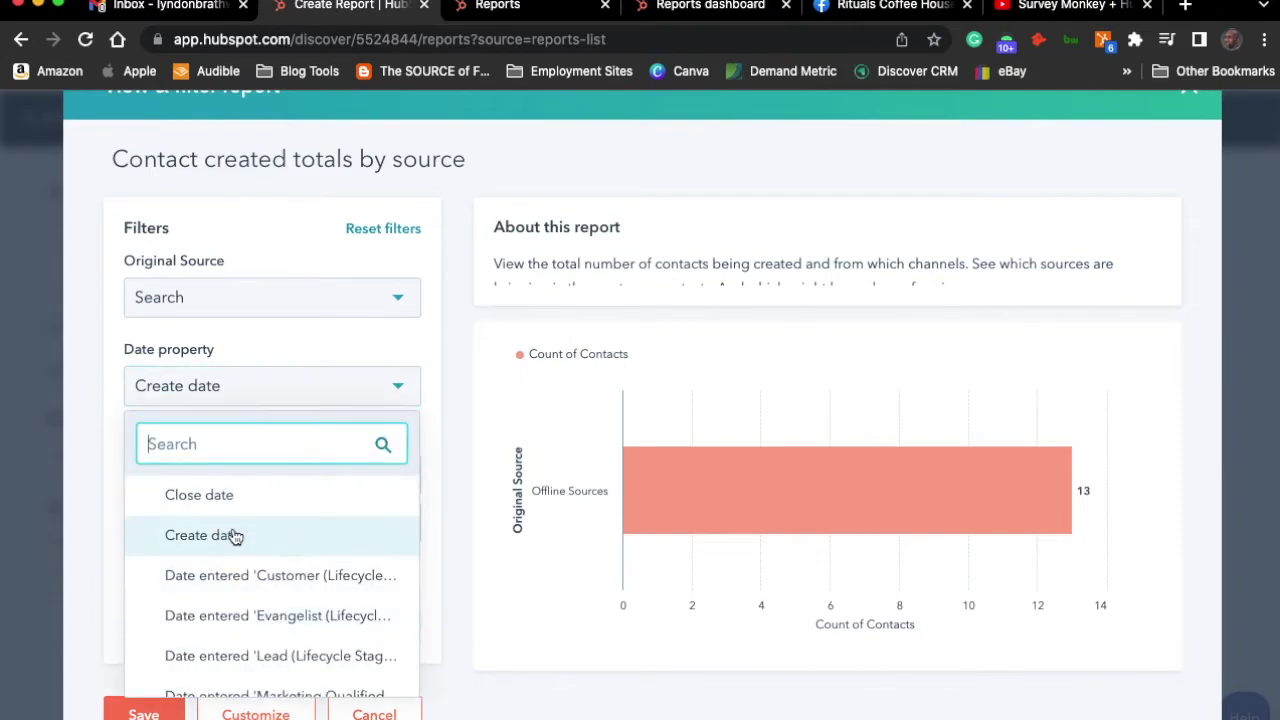
{"action": "scroll", "coordinate": [286, 608], "scroll_direction": "down", "scroll_amount": 1}
{"action": "scroll", "coordinate": [286, 608], "scroll_direction": "down", "scroll_amount": 2}
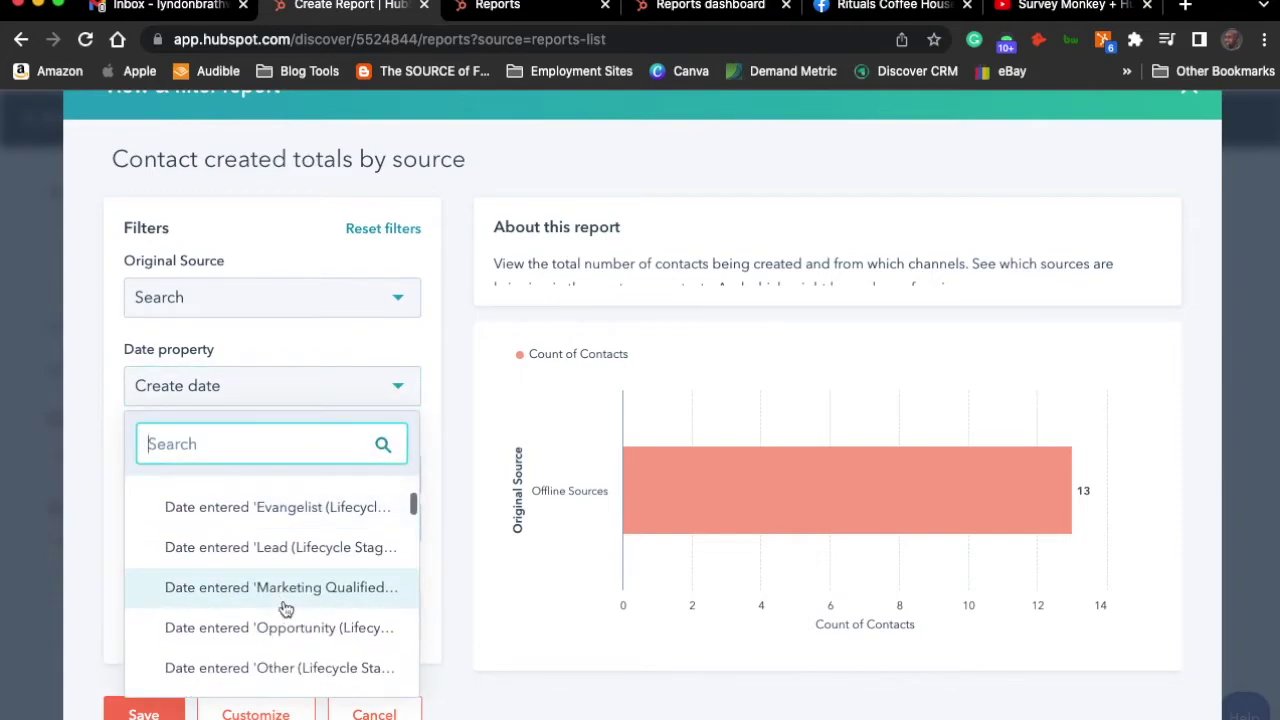
{"action": "scroll", "coordinate": [286, 605], "scroll_direction": "down", "scroll_amount": 6}
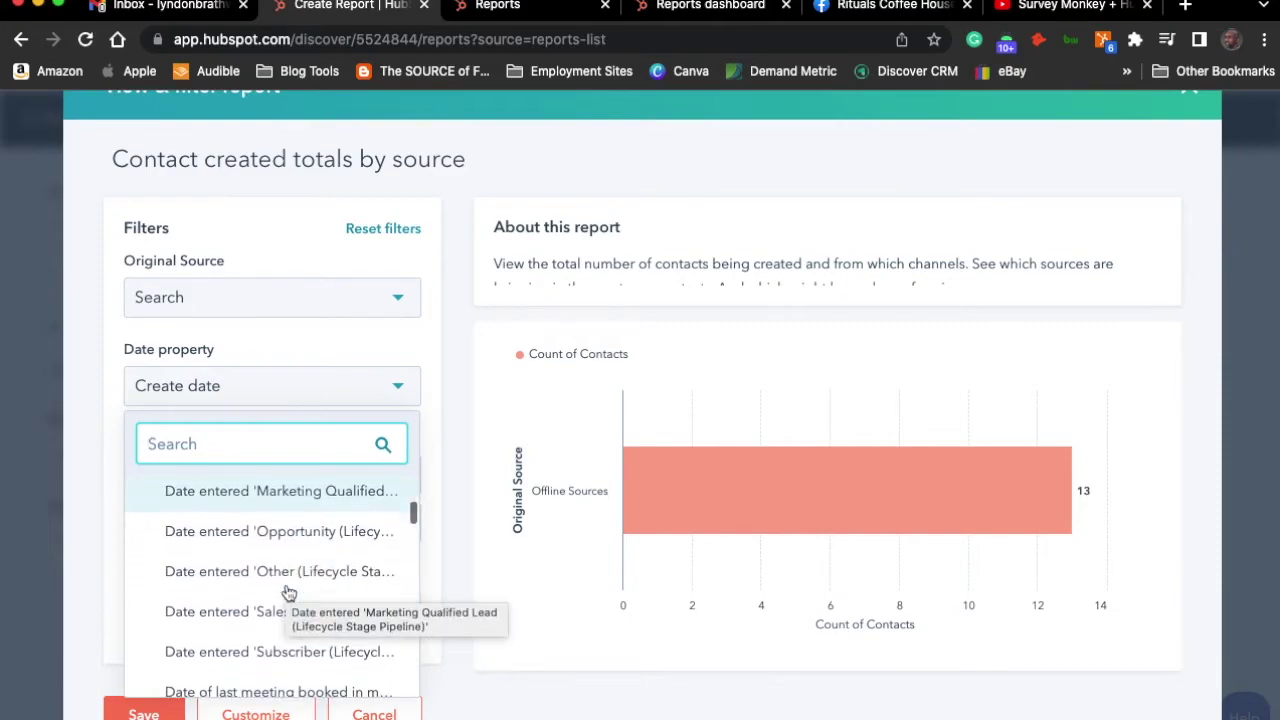
{"action": "scroll", "coordinate": [288, 594], "scroll_direction": "down", "scroll_amount": 3}
{"action": "scroll", "coordinate": [297, 596], "scroll_direction": "down", "scroll_amount": 2}
{"action": "scroll", "coordinate": [300, 597], "scroll_direction": "up", "scroll_amount": 10}
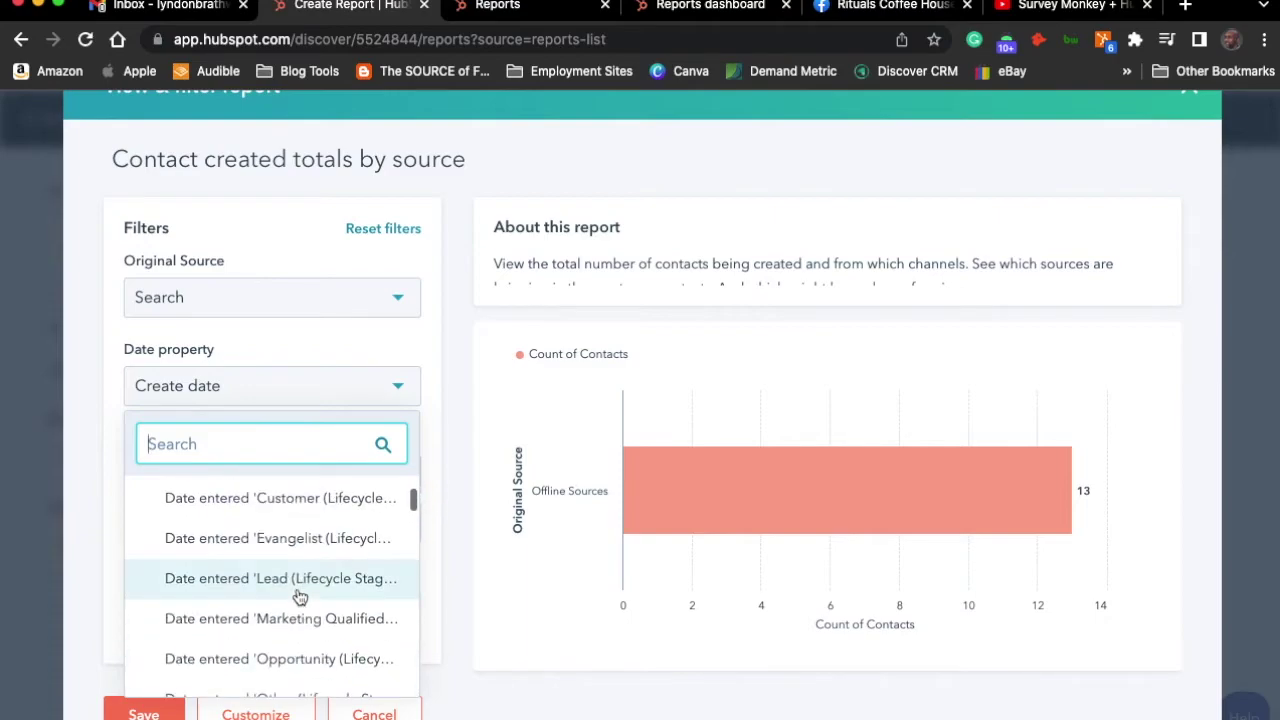
{"action": "scroll", "coordinate": [298, 596], "scroll_direction": "up", "scroll_amount": 2}
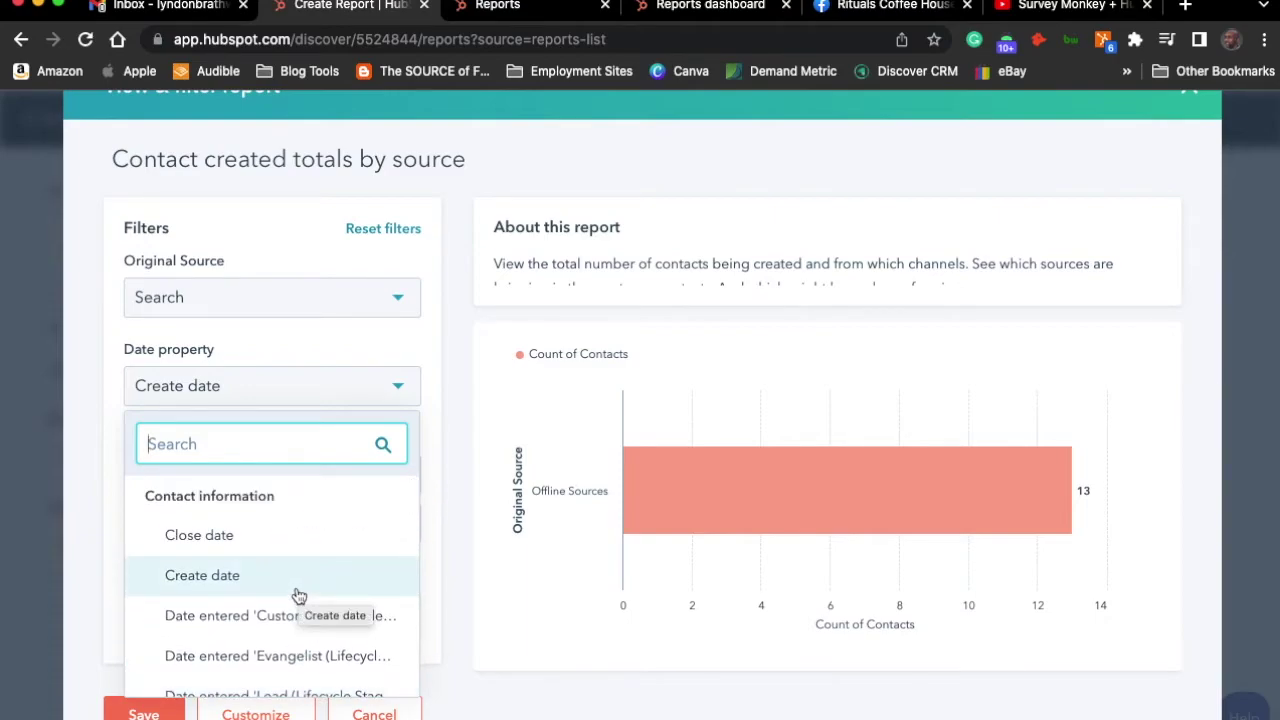
{"action": "left_click", "coordinate": [432, 502]}
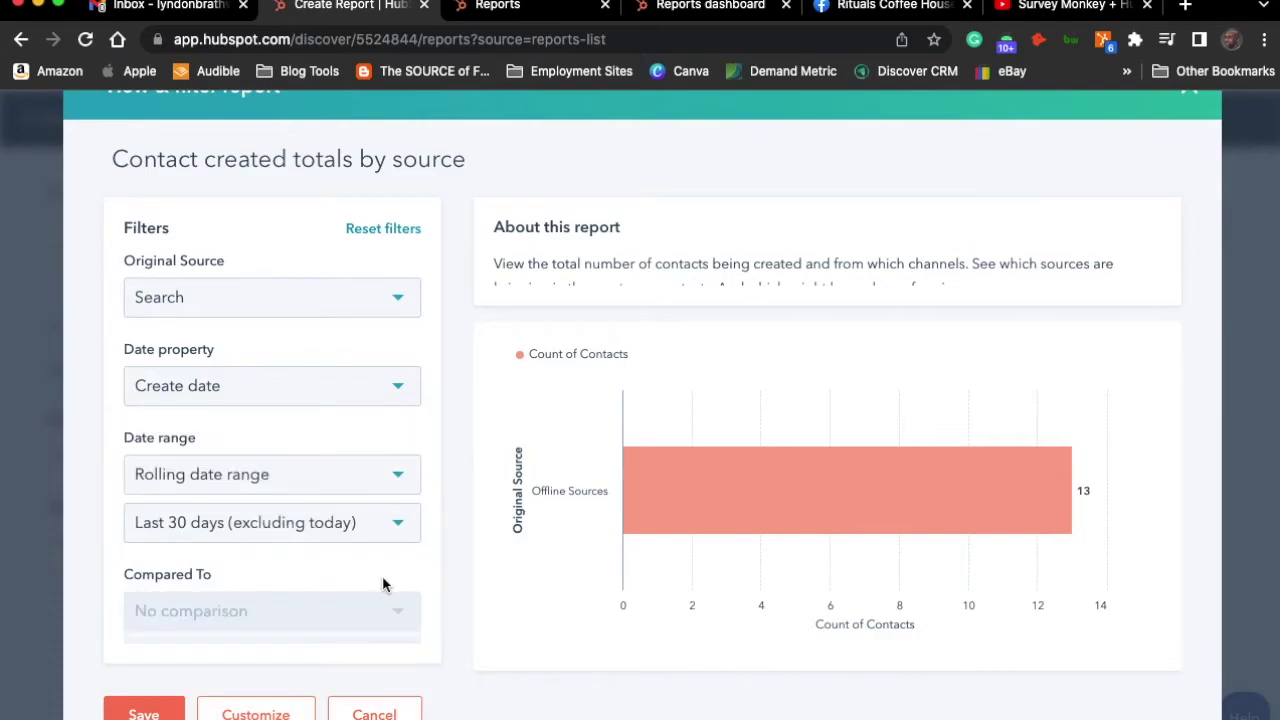
Review the date range and rolling period options, and set the report's date range to This month
{"action": "left_click", "coordinate": [399, 484]}
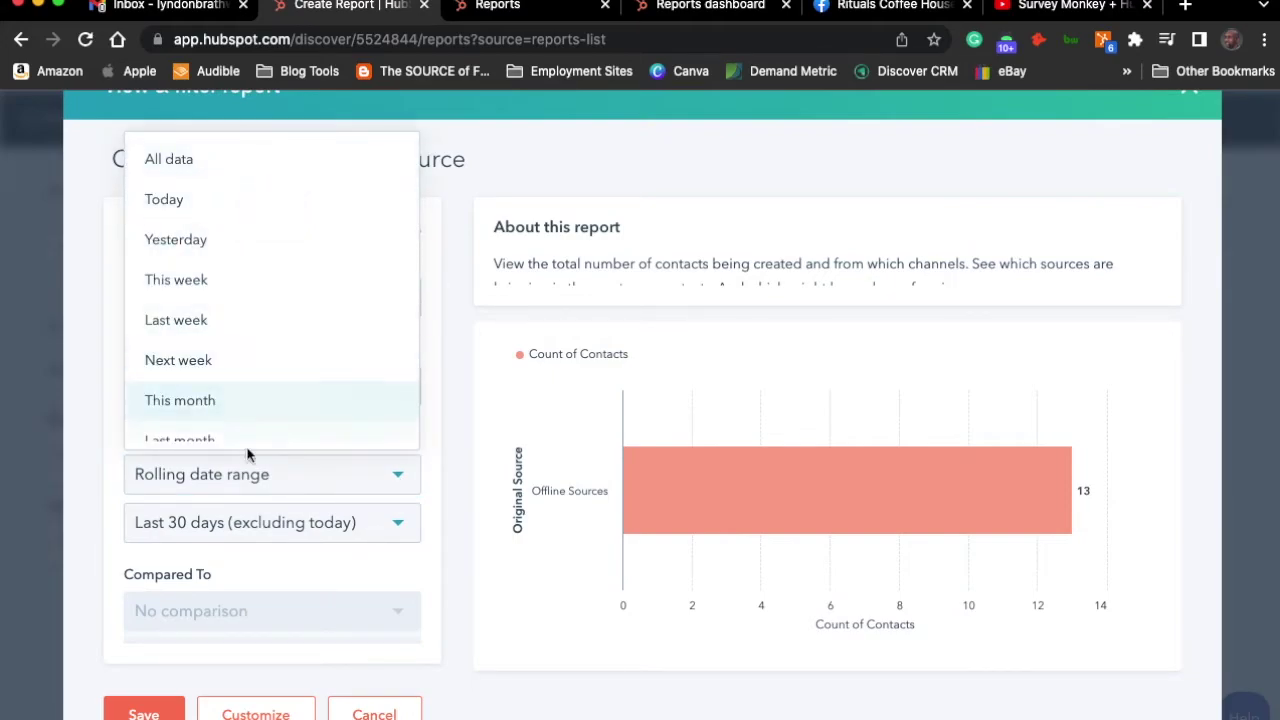
{"action": "left_click", "coordinate": [320, 568]}
{"action": "left_click", "coordinate": [398, 540]}
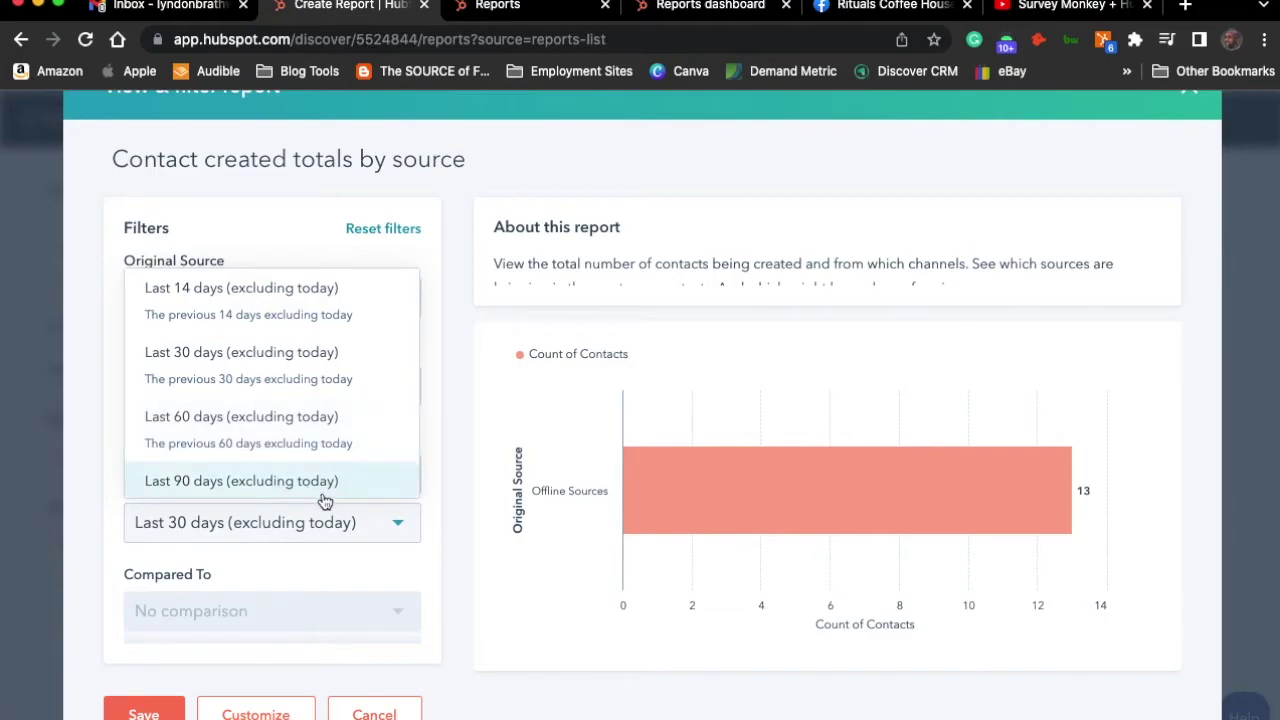
{"action": "left_click", "coordinate": [392, 560]}
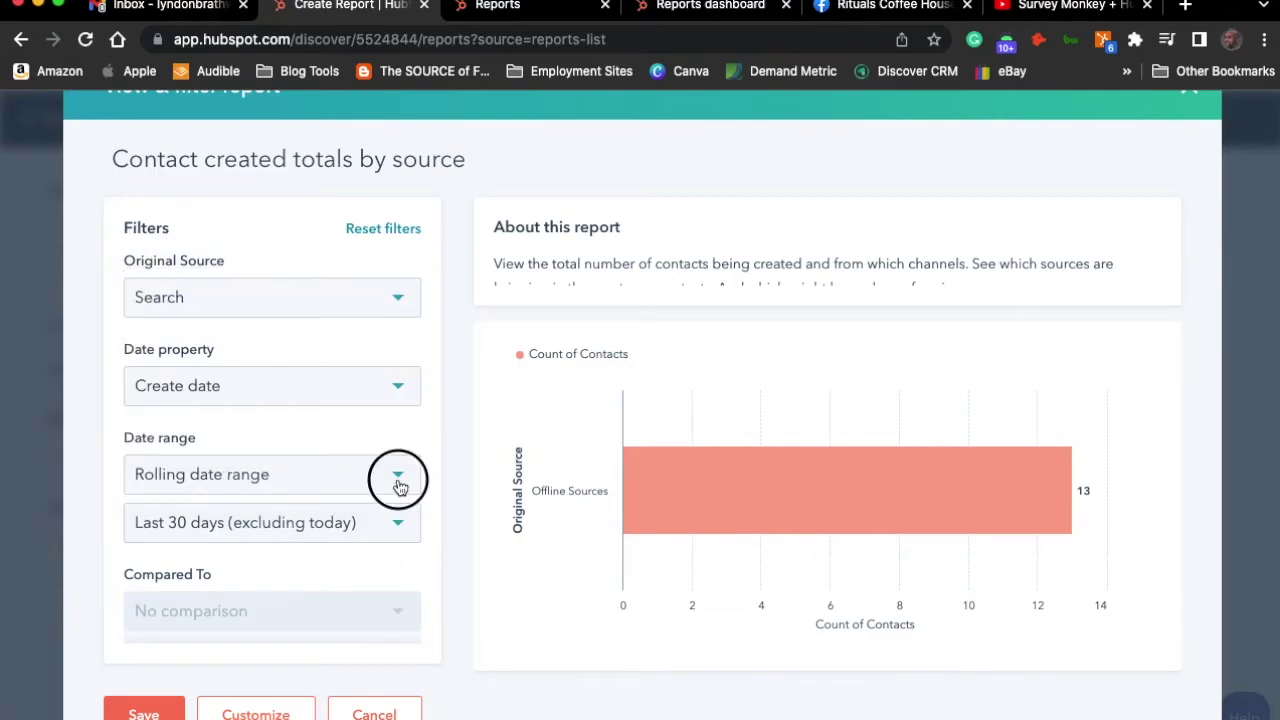
{"action": "left_click", "coordinate": [385, 488]}
{"action": "left_click", "coordinate": [234, 414]}
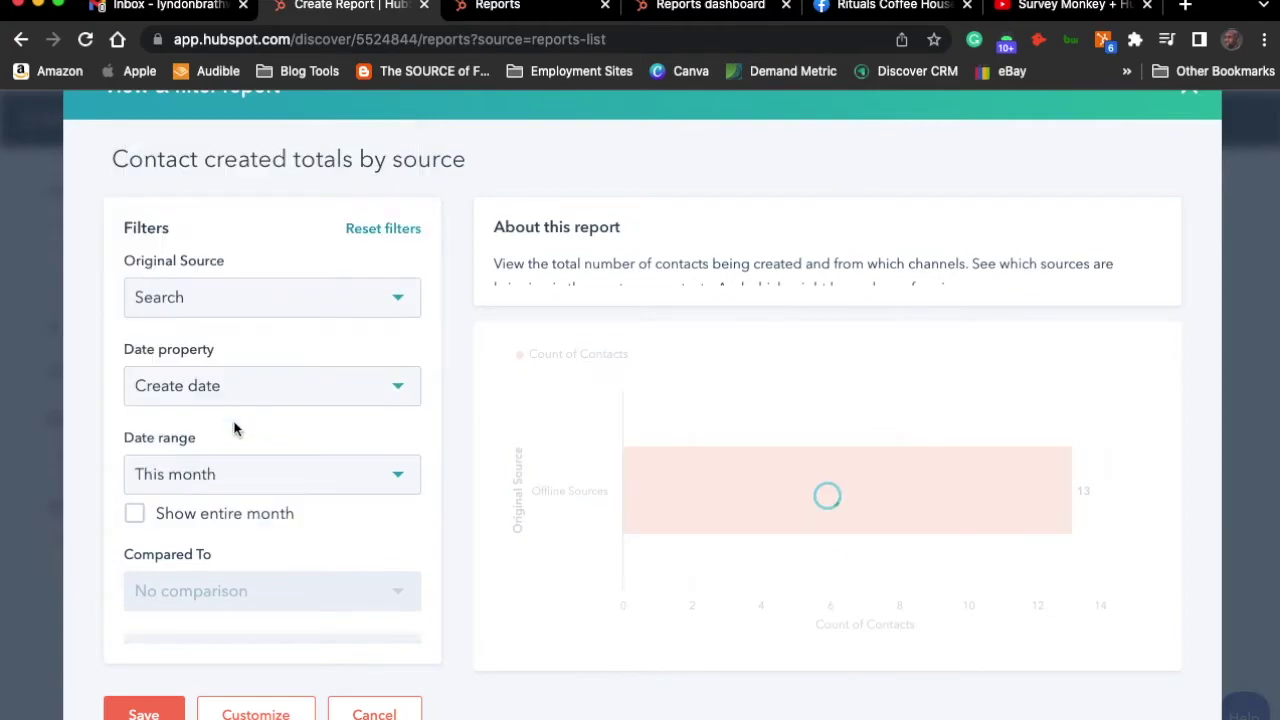
Try Next week as the report's date range, and set it to Last quarter
{"action": "left_click", "coordinate": [389, 490]}
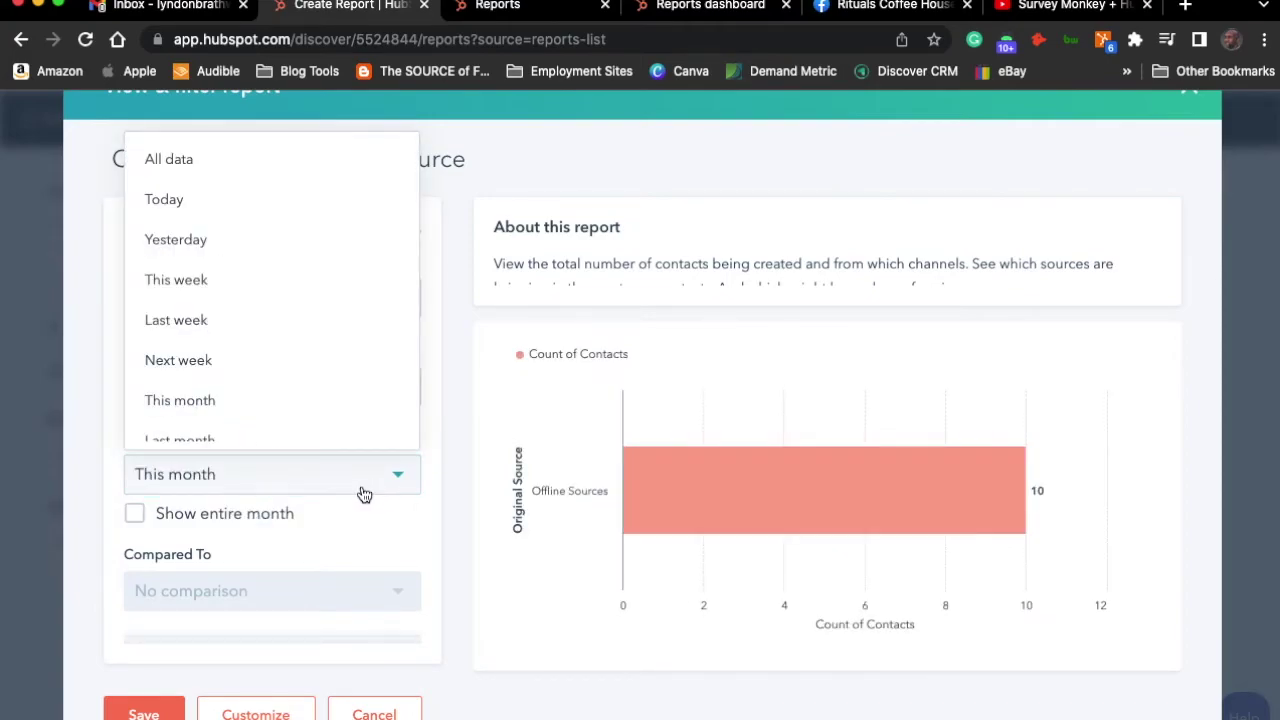
{"action": "left_click", "coordinate": [255, 362]}
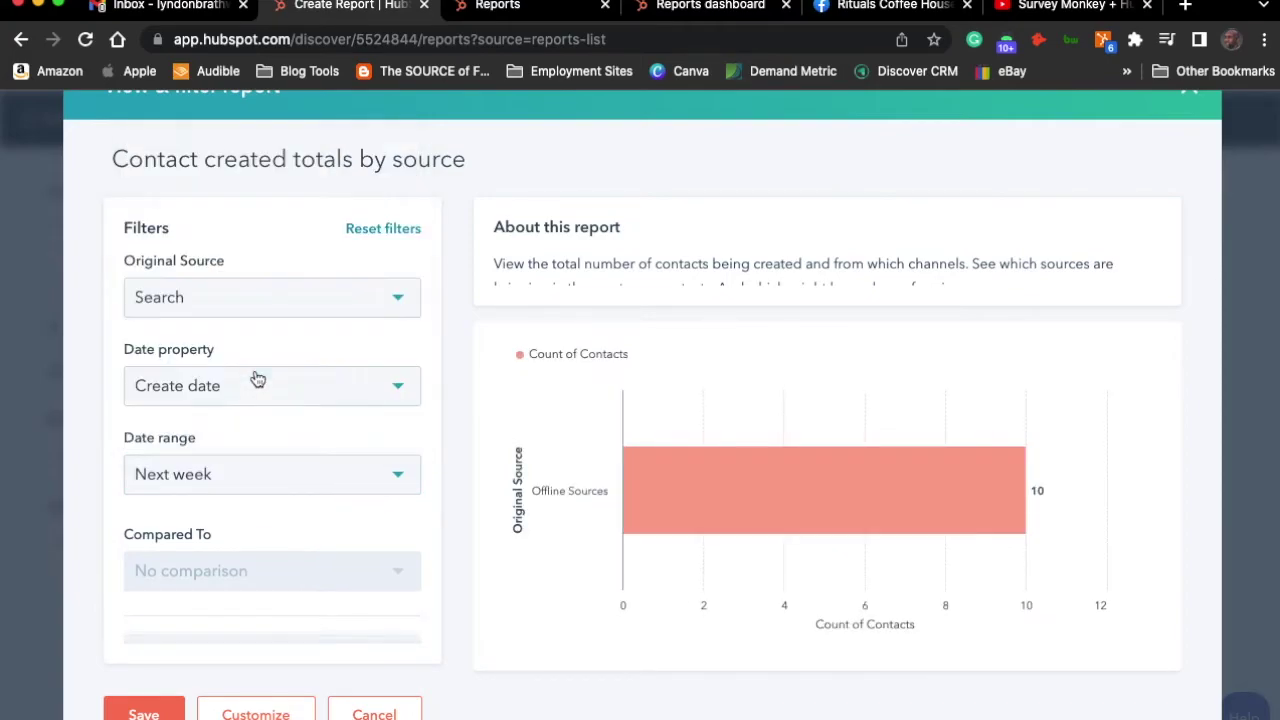
{"action": "left_click", "coordinate": [400, 488]}
{"action": "scroll", "coordinate": [250, 410], "scroll_direction": "down", "scroll_amount": 1}
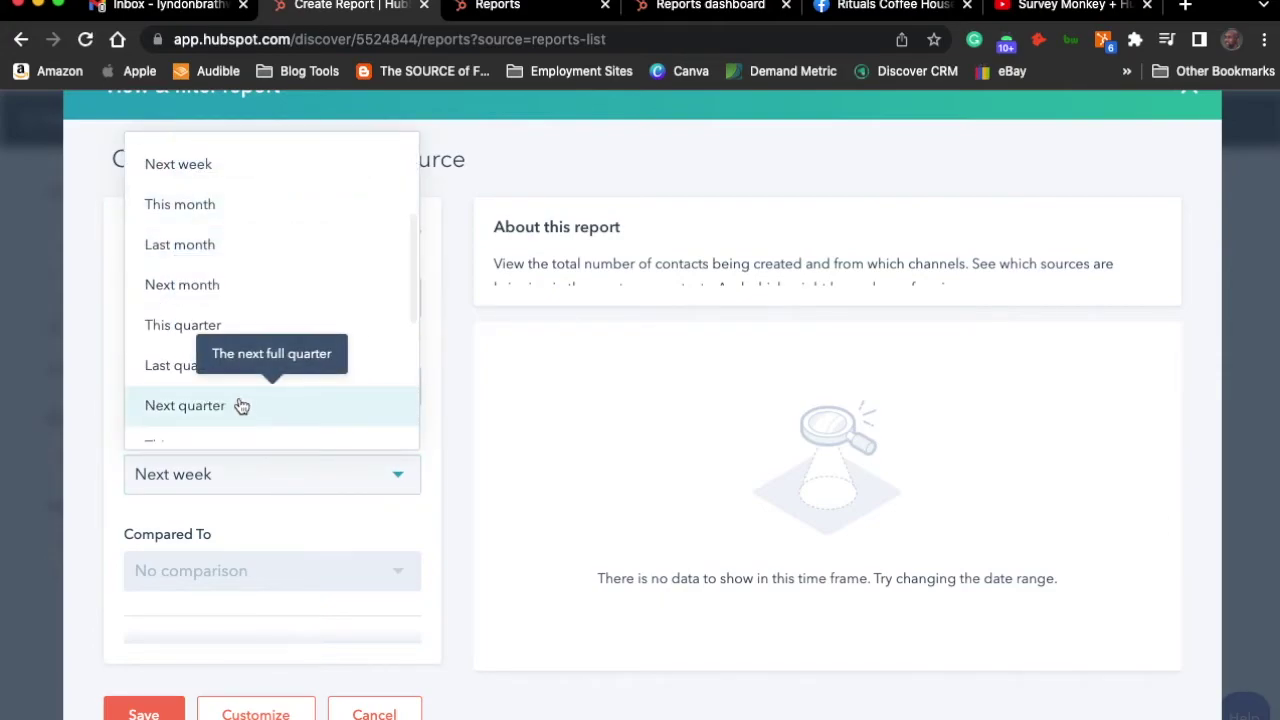
{"action": "left_click", "coordinate": [235, 367]}
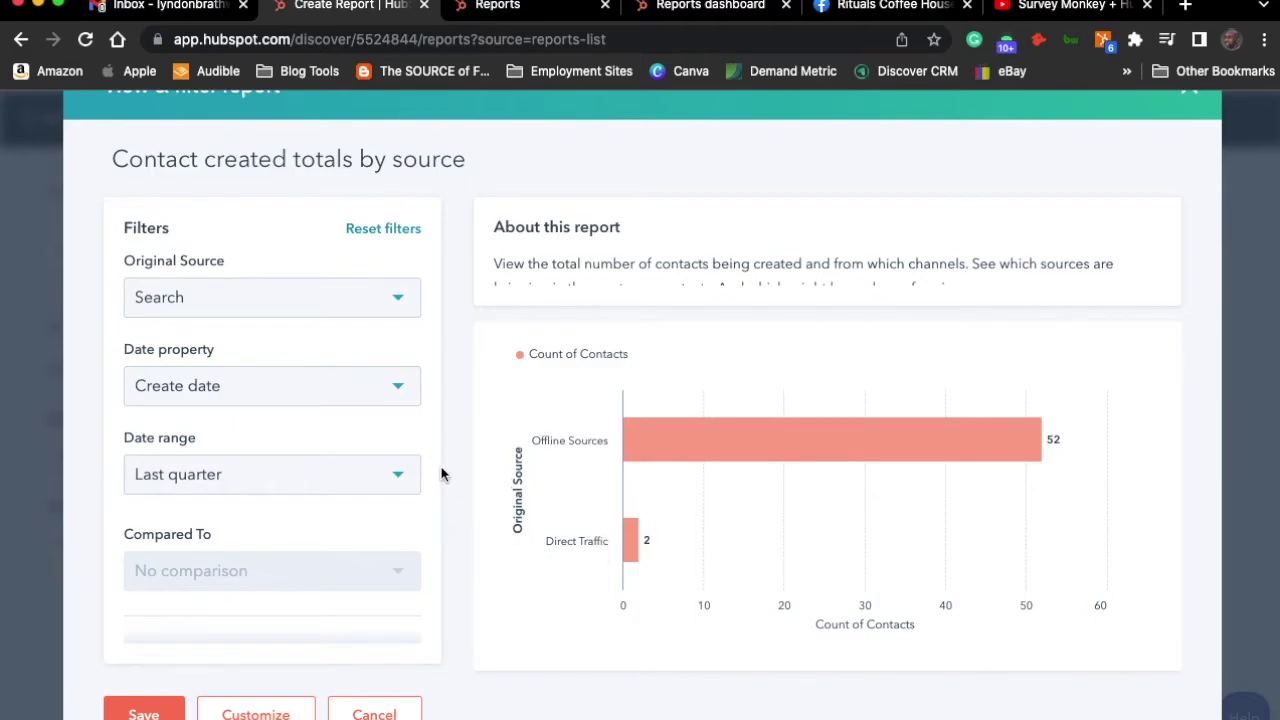
Start saving the report and review the existing dashboards it can be added to
{"action": "left_click", "coordinate": [162, 713]}
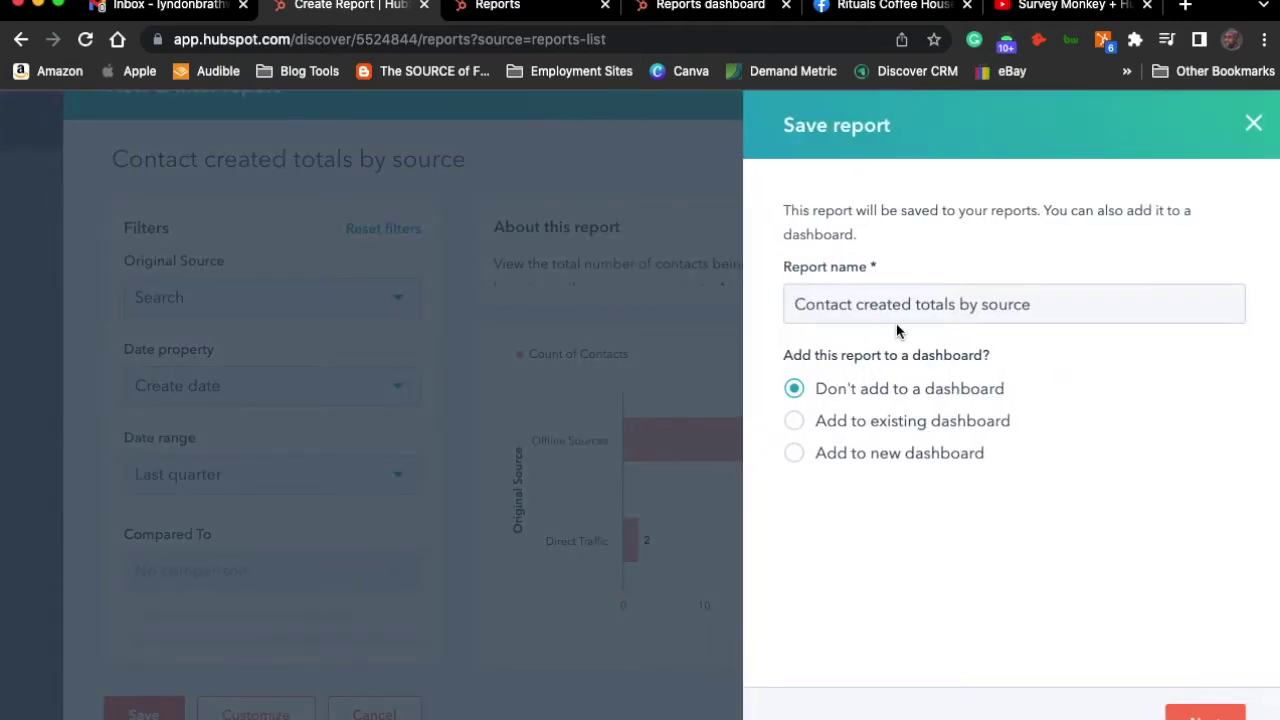
{"action": "left_click", "coordinate": [796, 456]}
{"action": "left_click", "coordinate": [794, 421]}
{"action": "left_click", "coordinate": [985, 468]}
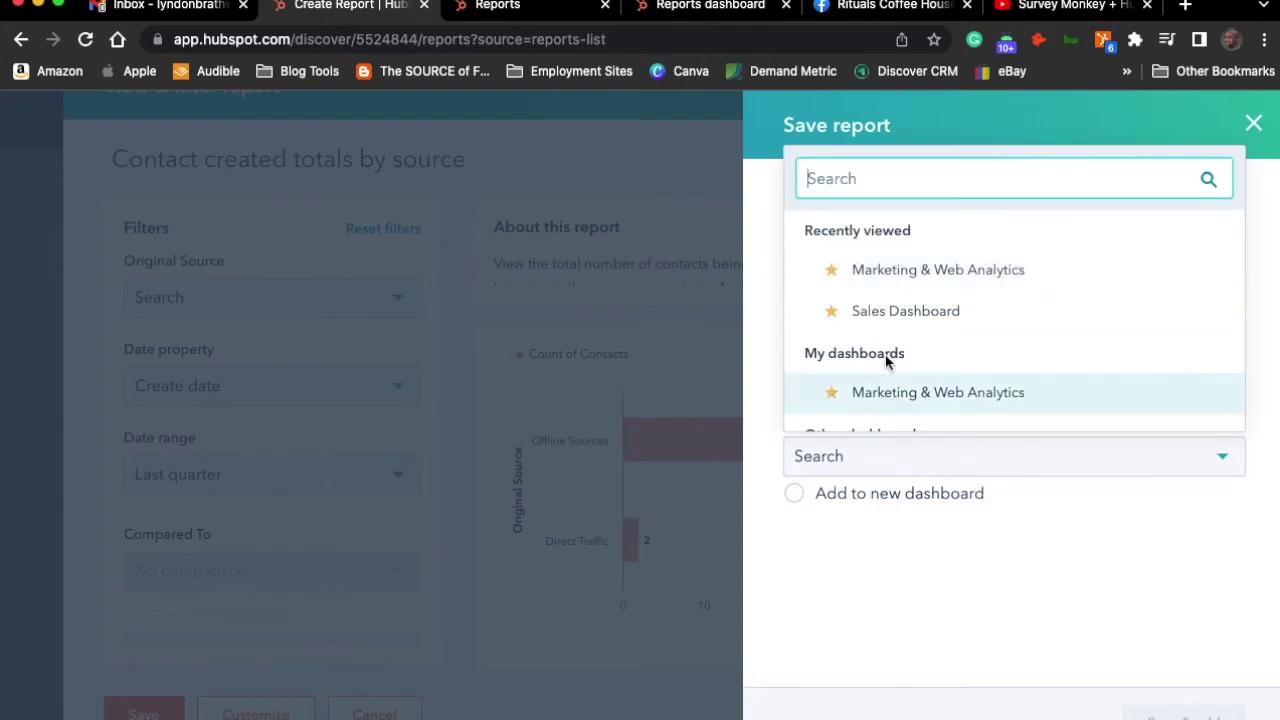
{"action": "scroll", "coordinate": [892, 310], "scroll_direction": "down", "scroll_amount": 1}
{"action": "scroll", "coordinate": [892, 310], "scroll_direction": "up", "scroll_amount": 2}
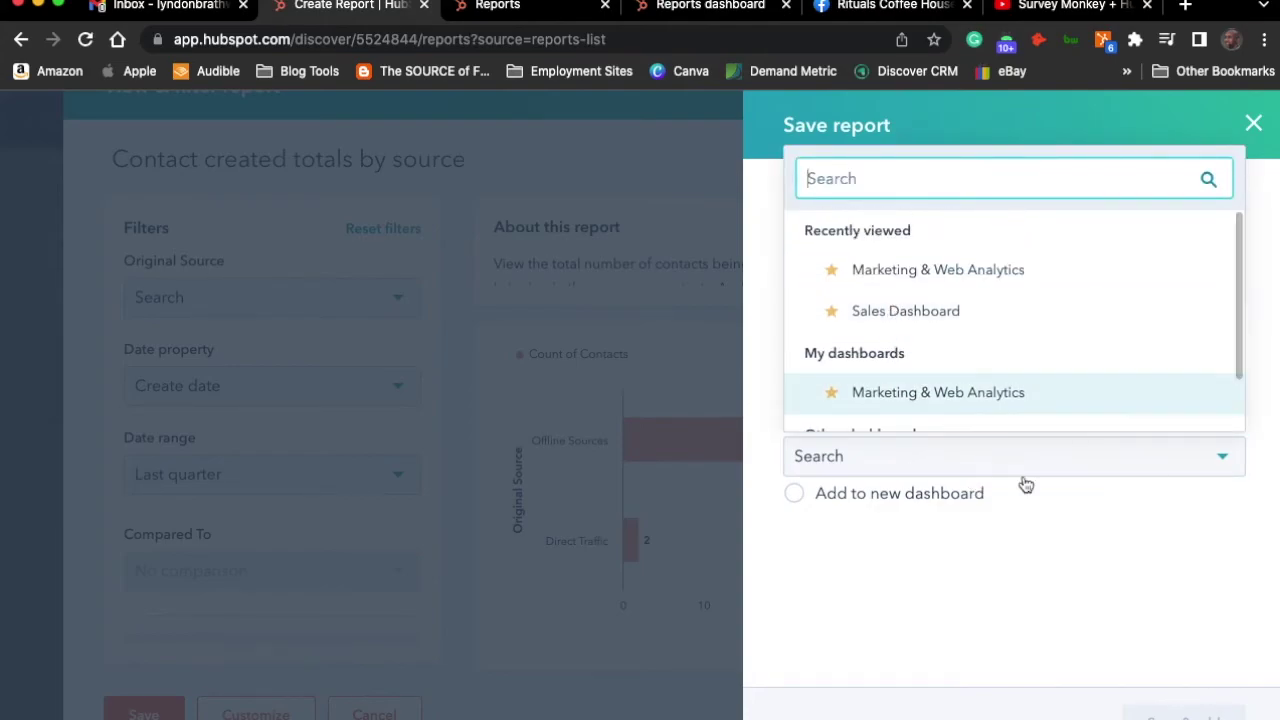
{"action": "left_click", "coordinate": [1103, 531]}
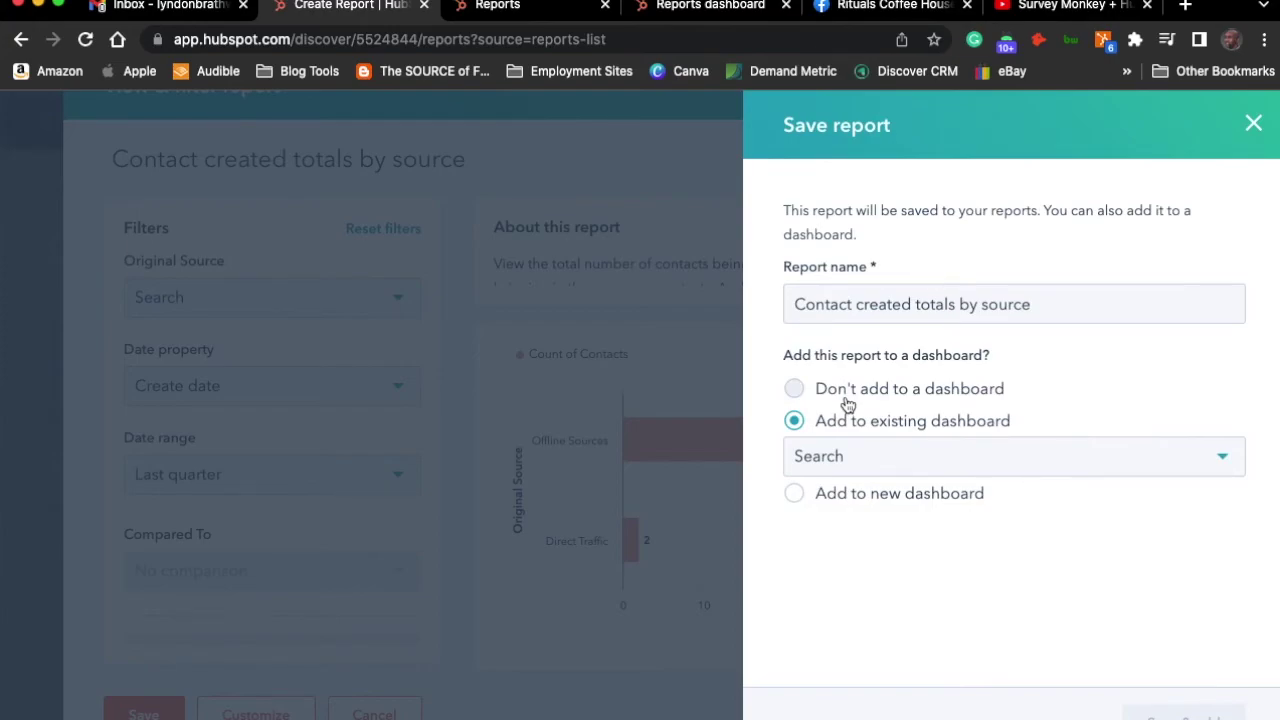
Name the report "Test Report" and choose to add it to a new dashboard
{"action": "left_click", "coordinate": [1066, 303]}
{"action": "left_click_drag", "start_coordinate": [1060, 303], "coordinate": [793, 305]}
{"action": "type", "text": "T"}
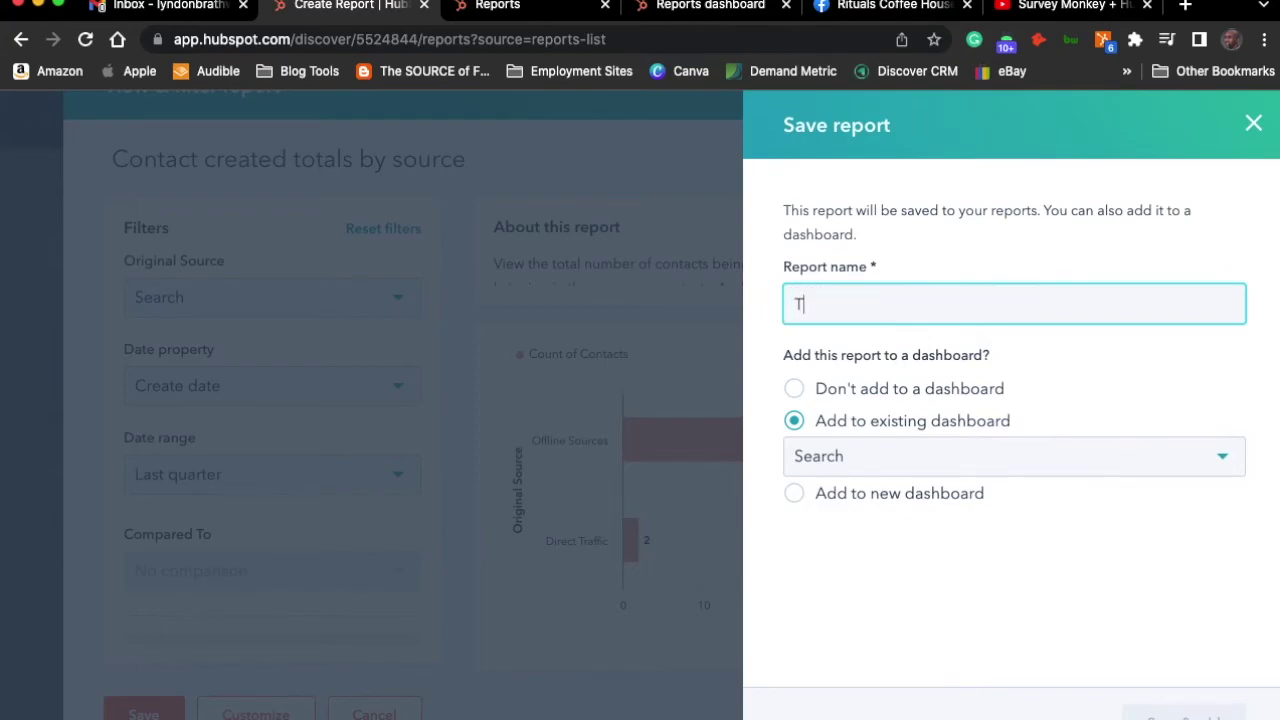
{"action": "type", "text": "est Report"}
{"action": "left_click", "coordinate": [794, 494]}
{"action": "left_click", "coordinate": [1224, 716]}
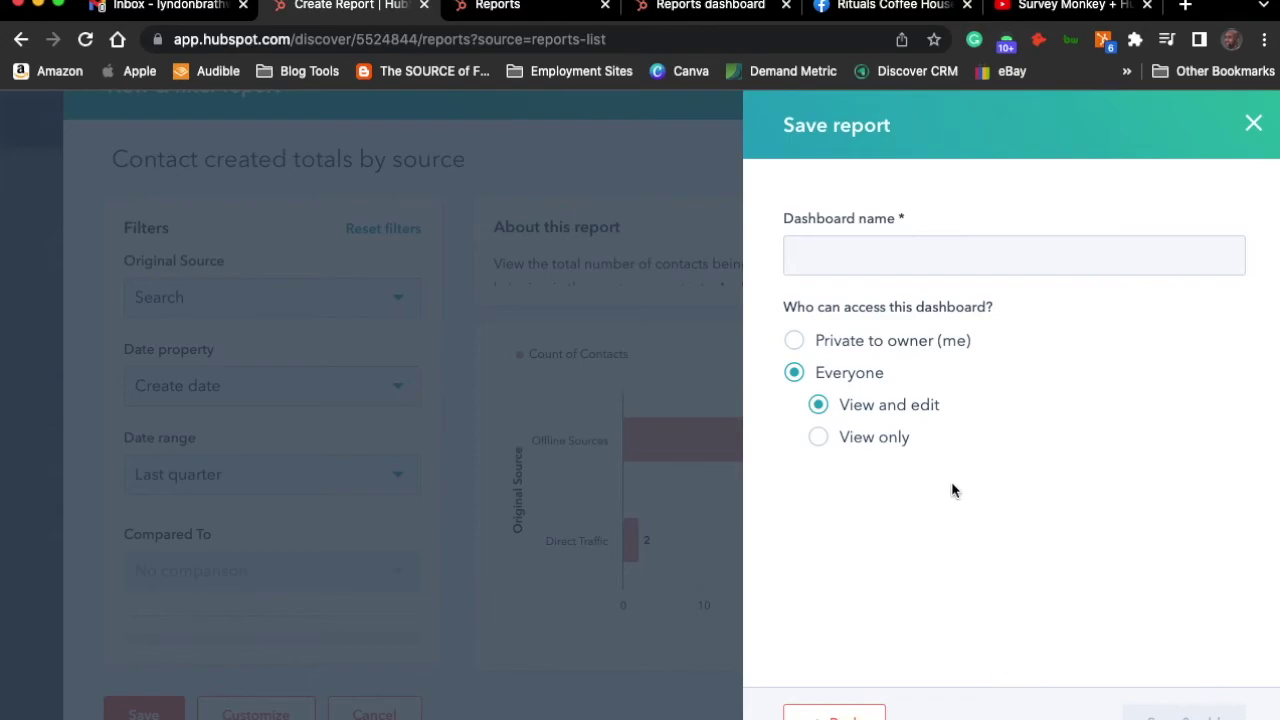
Save the report to a new dashboard named "Test New Dashboard" that everyone can view and edit, and open that dashboard
{"action": "left_click", "coordinate": [849, 262]}
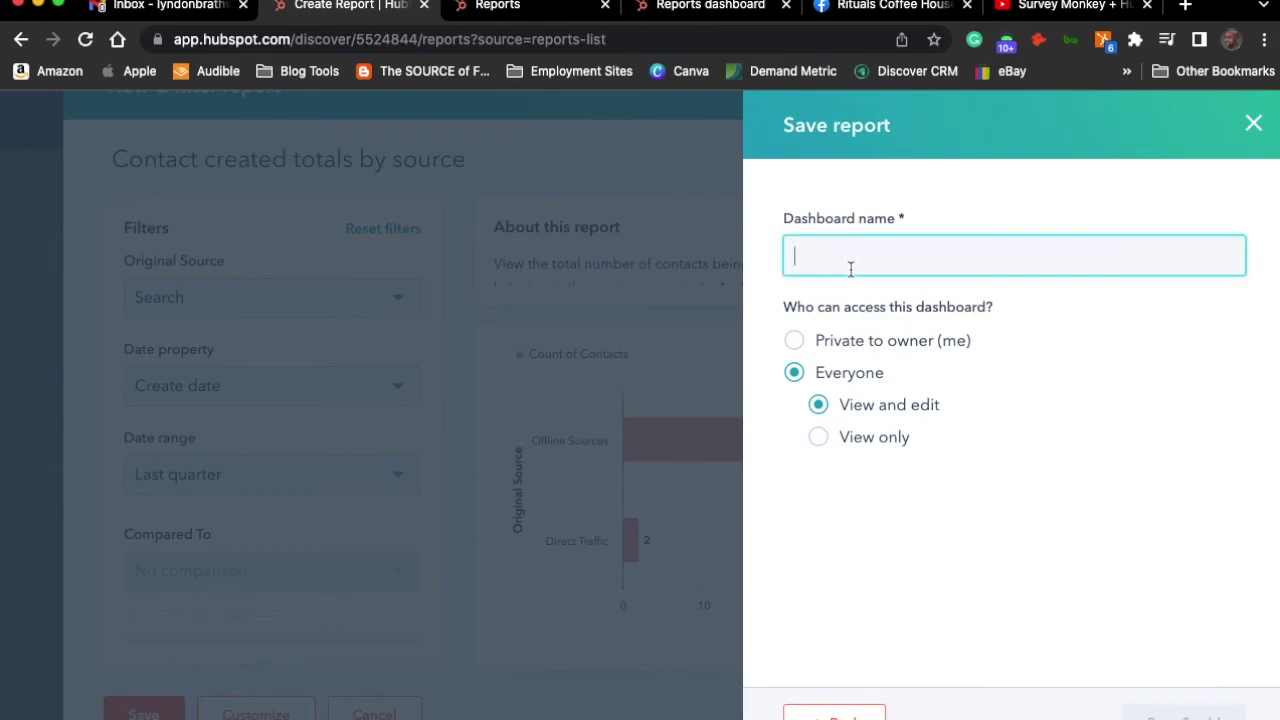
{"action": "type", "text": "Test New Dashboard"}
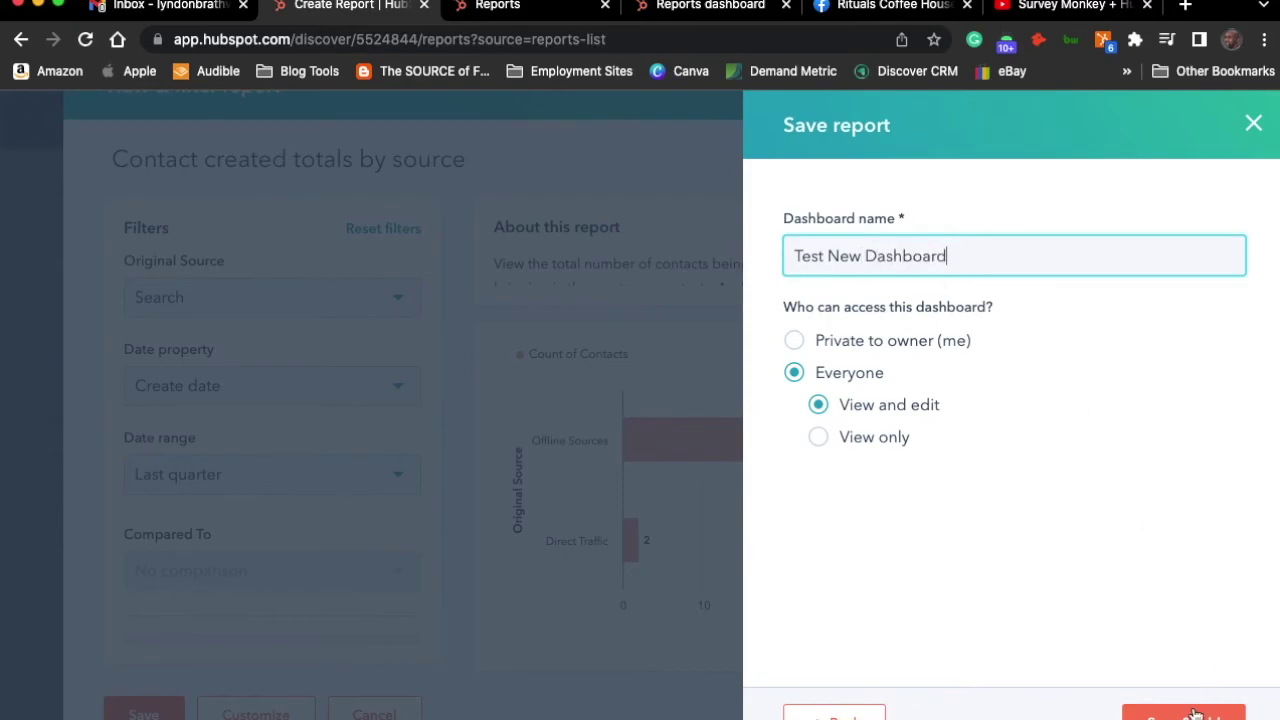
{"action": "left_click", "coordinate": [1190, 714]}
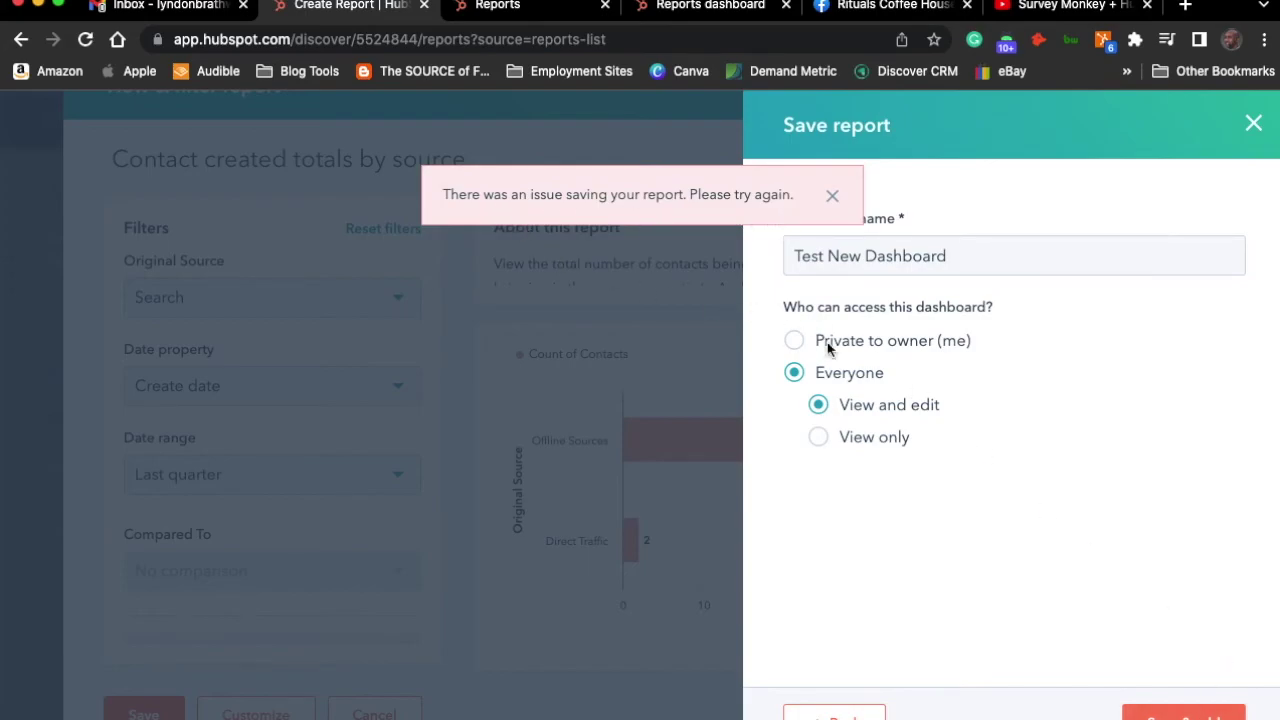
{"action": "left_click", "coordinate": [1128, 710]}
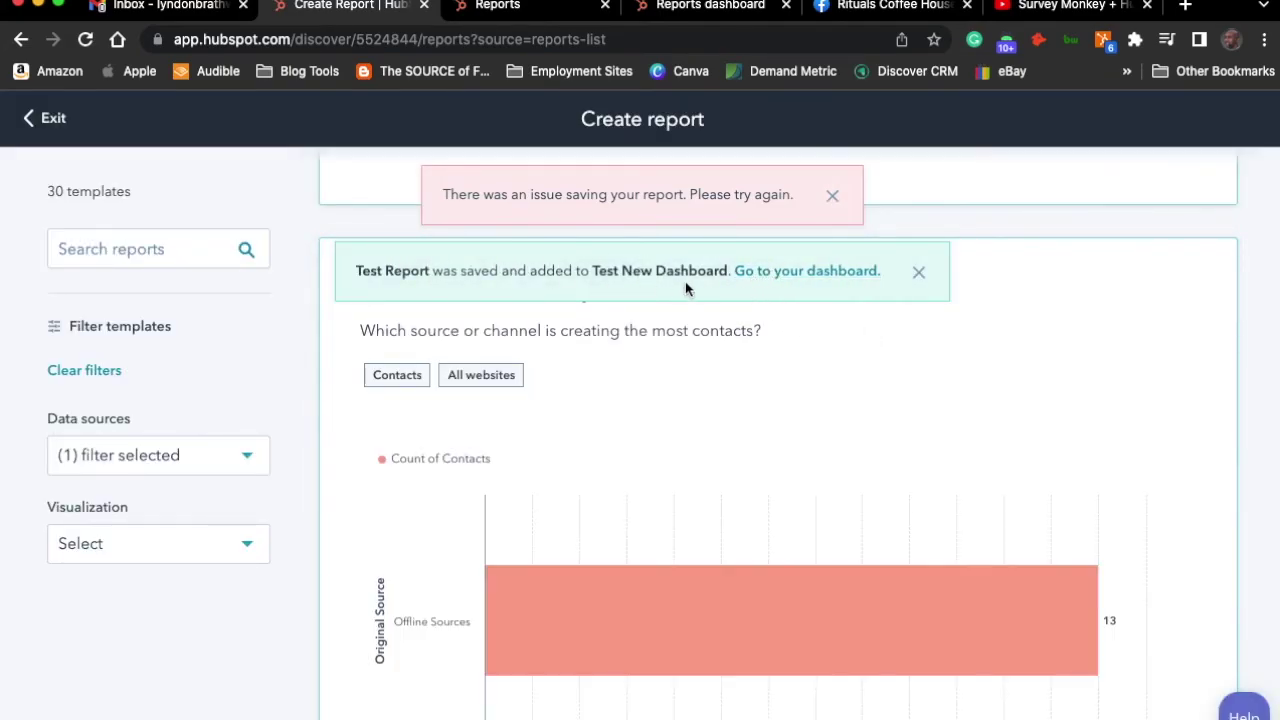
{"action": "left_click", "coordinate": [800, 281]}
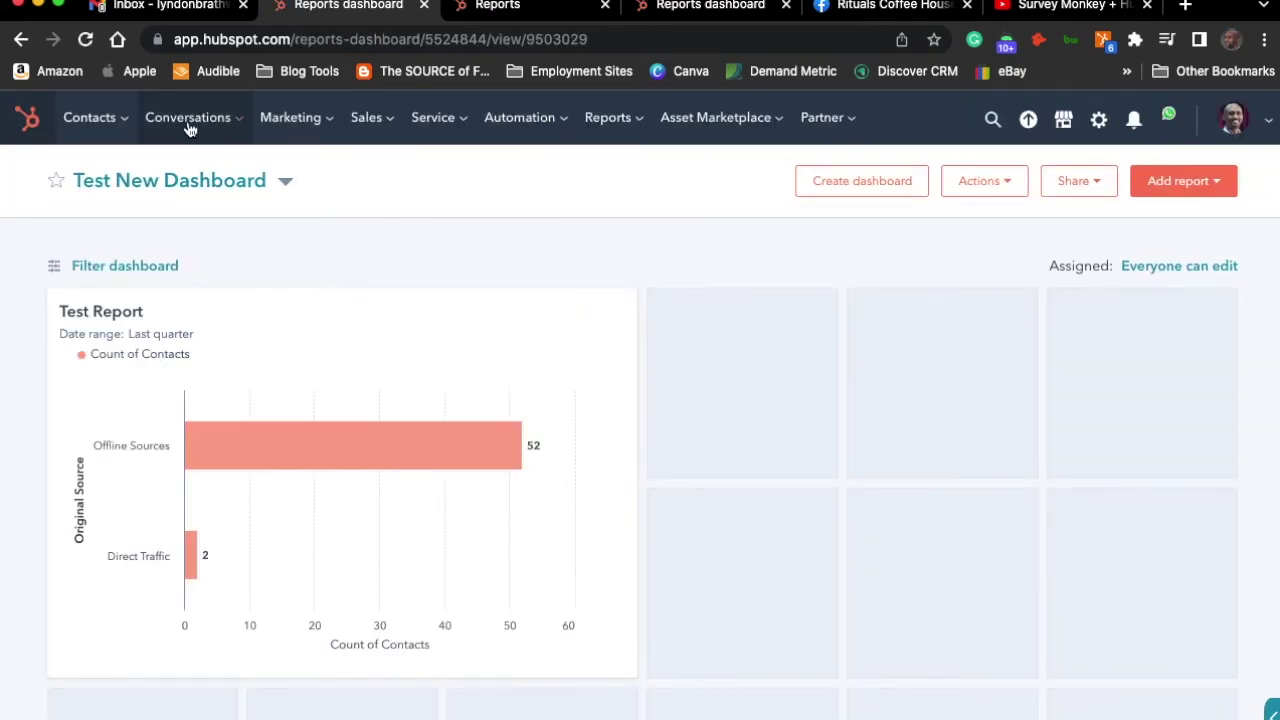
Check the list of available dashboards, and widen Test Report to span the full width of the dashboard
{"action": "left_click", "coordinate": [285, 181]}
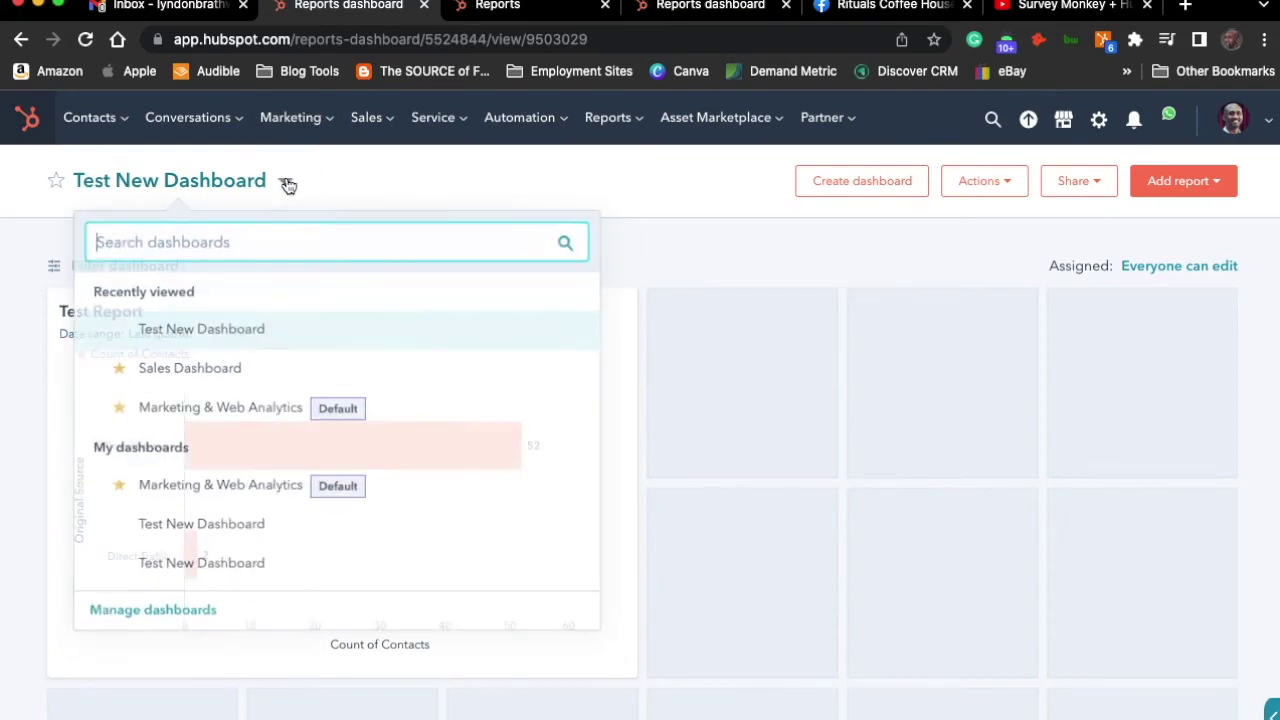
{"action": "left_click", "coordinate": [696, 233]}
{"action": "left_click_drag", "start_coordinate": [629, 669], "coordinate": [1240, 586]}
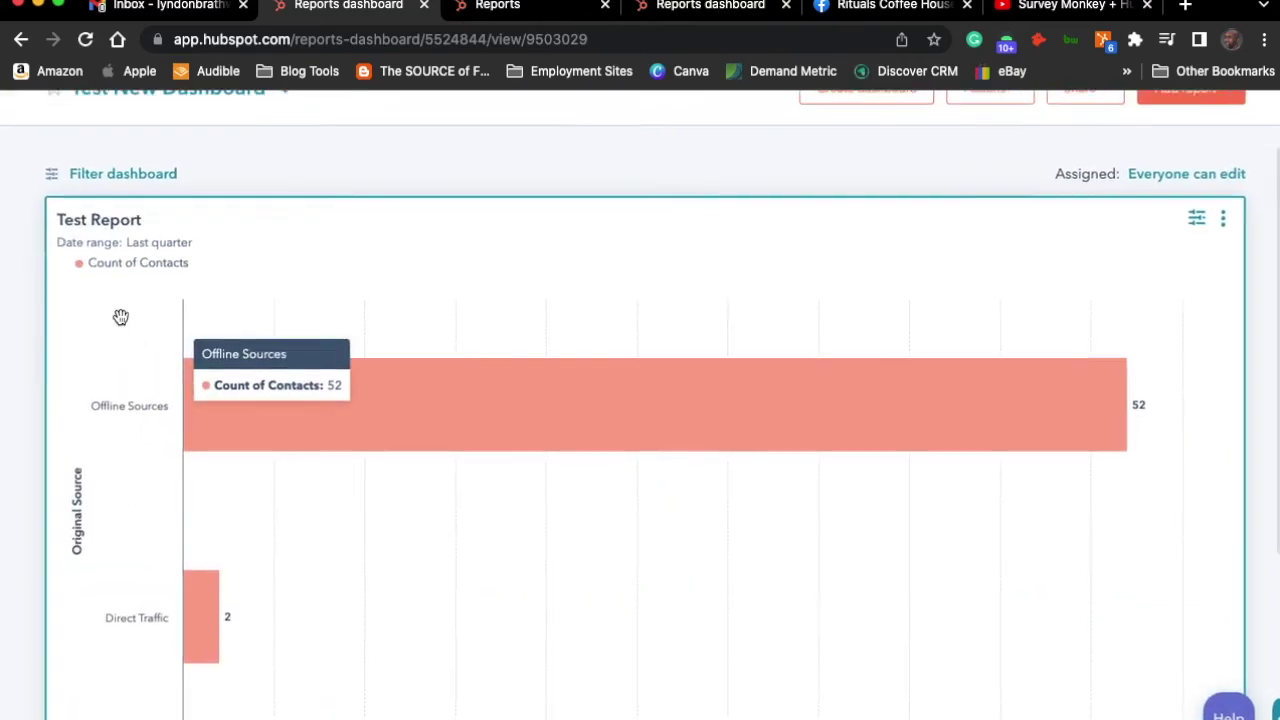
Examine the enlarged Test Report and the contact records behind its Direct Traffic bar
{"action": "scroll", "coordinate": [120, 317], "scroll_direction": "up", "scroll_amount": 3}
{"action": "scroll", "coordinate": [184, 312], "scroll_direction": "down", "scroll_amount": 3}
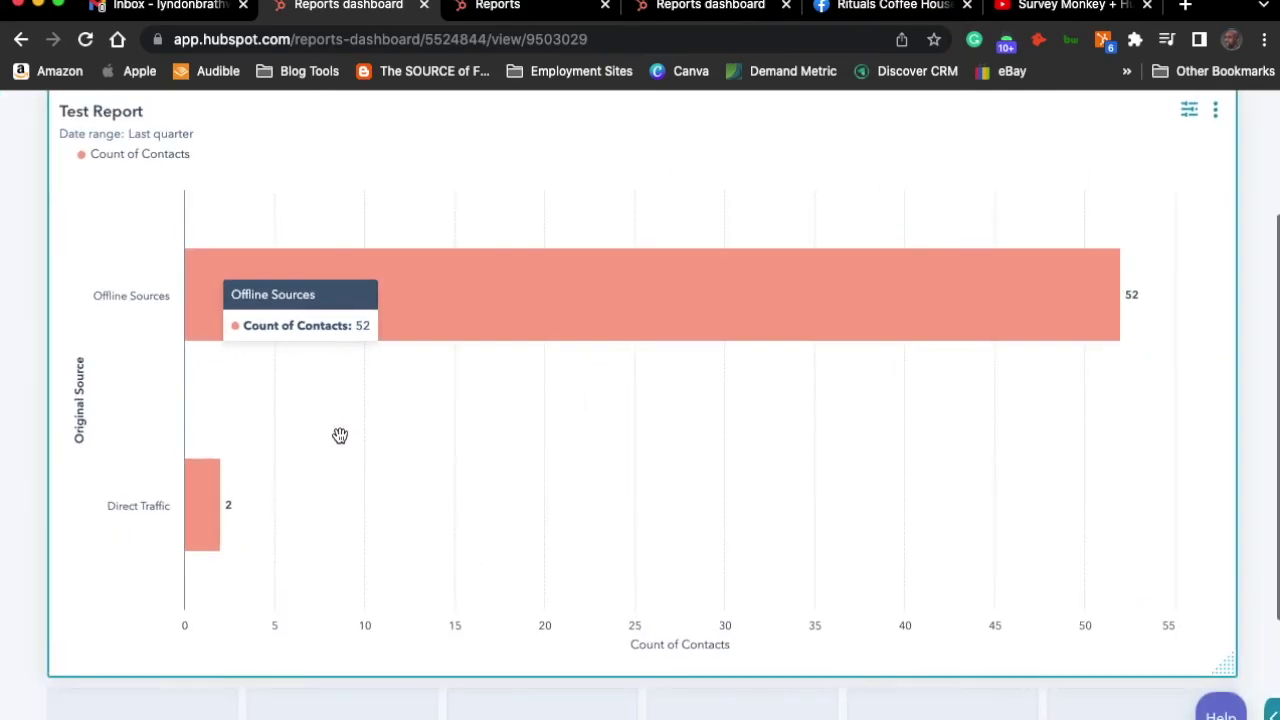
{"action": "left_click", "coordinate": [196, 507]}
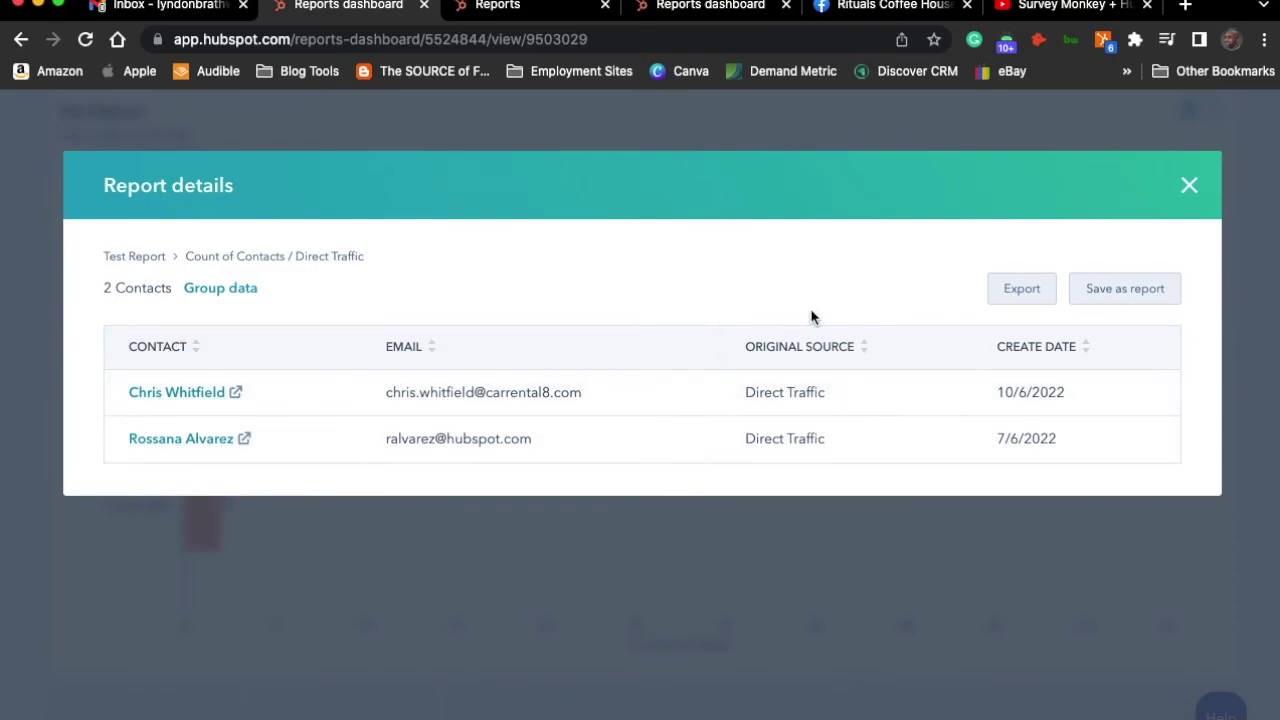
{"action": "left_click", "coordinate": [1183, 195]}
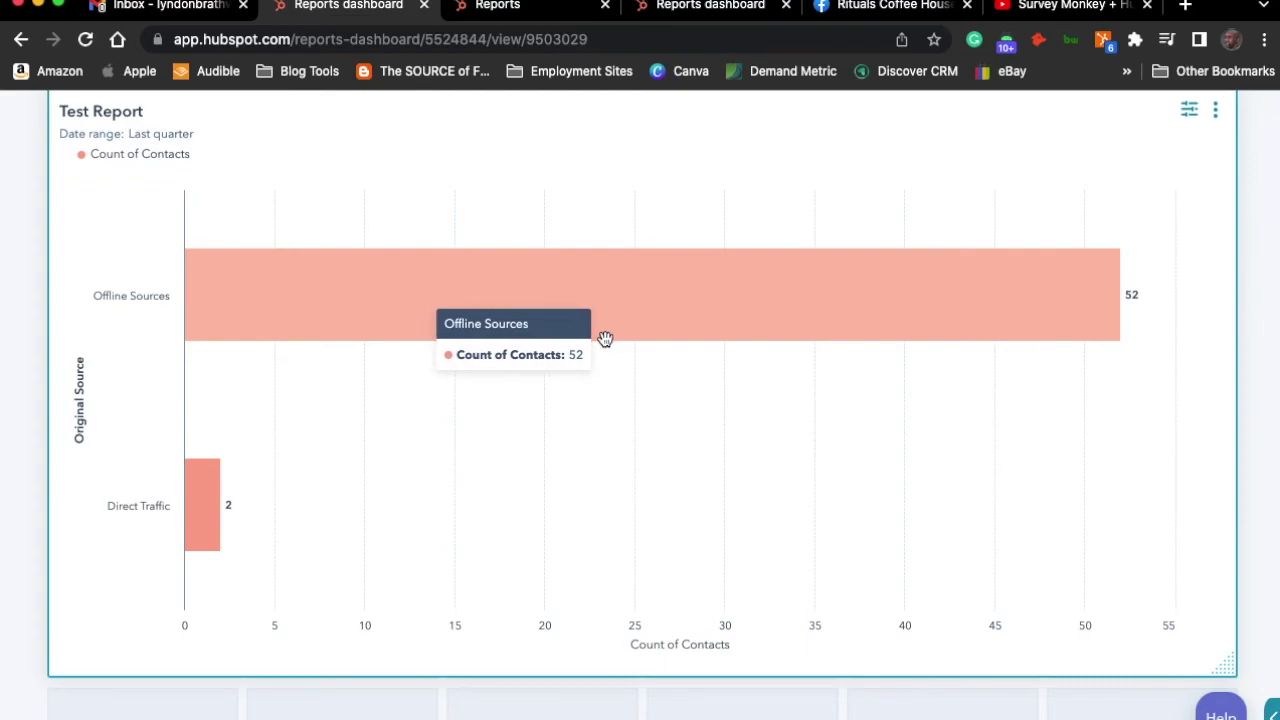
{"action": "scroll", "coordinate": [618, 343], "scroll_direction": "up", "scroll_amount": 3}
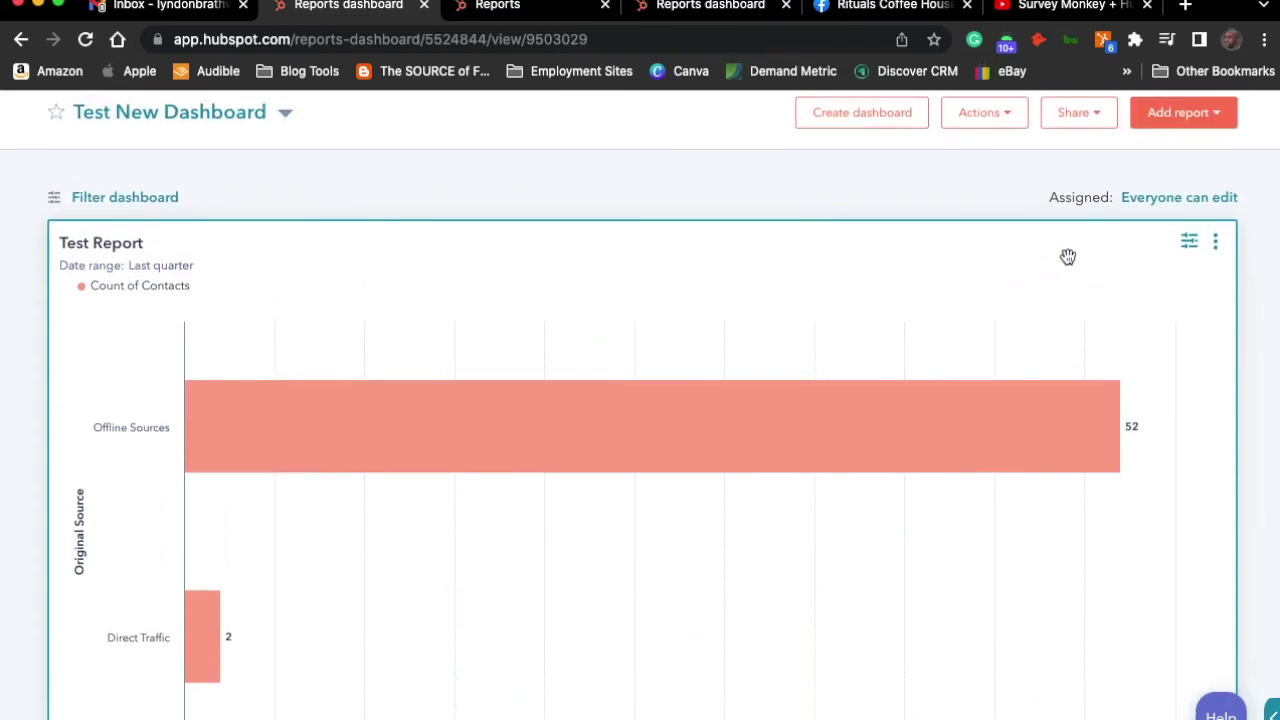
Review the filters available for the whole dashboard, including Deal pipeline and Date range, without applying any
{"action": "left_click", "coordinate": [147, 208]}
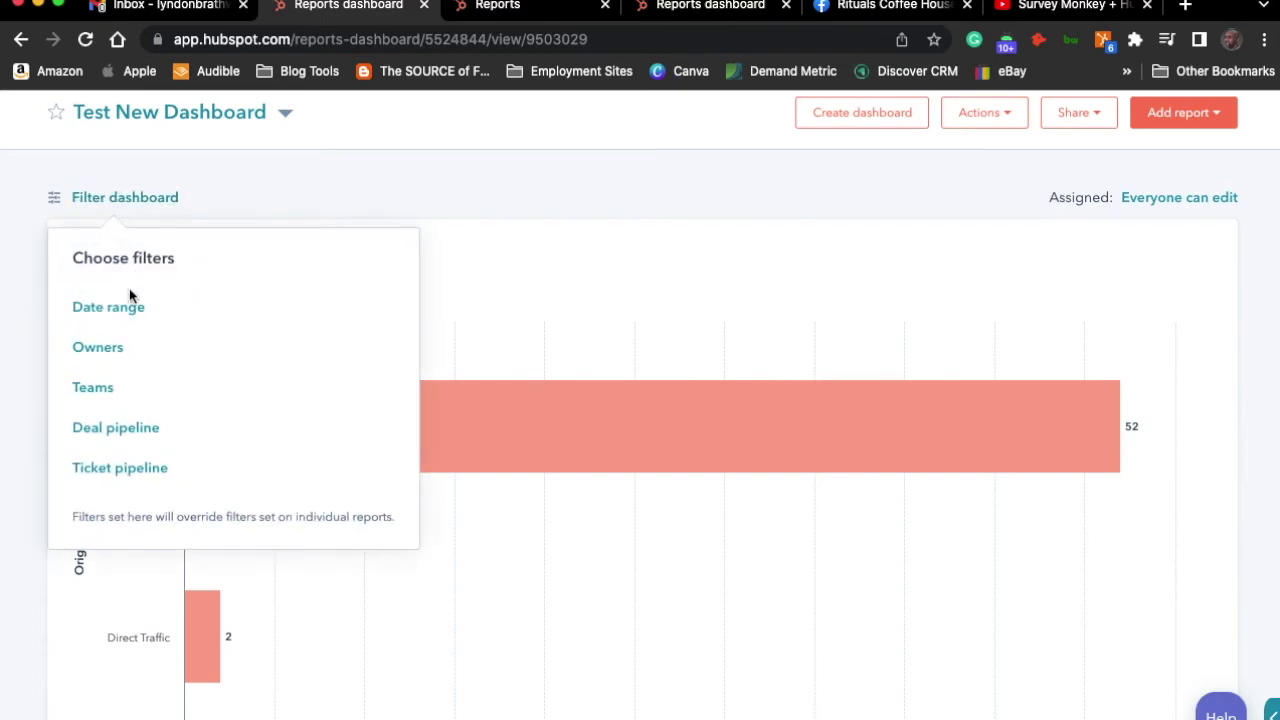
{"action": "left_click", "coordinate": [131, 430]}
{"action": "left_click", "coordinate": [102, 303]}
{"action": "left_click", "coordinate": [807, 188]}
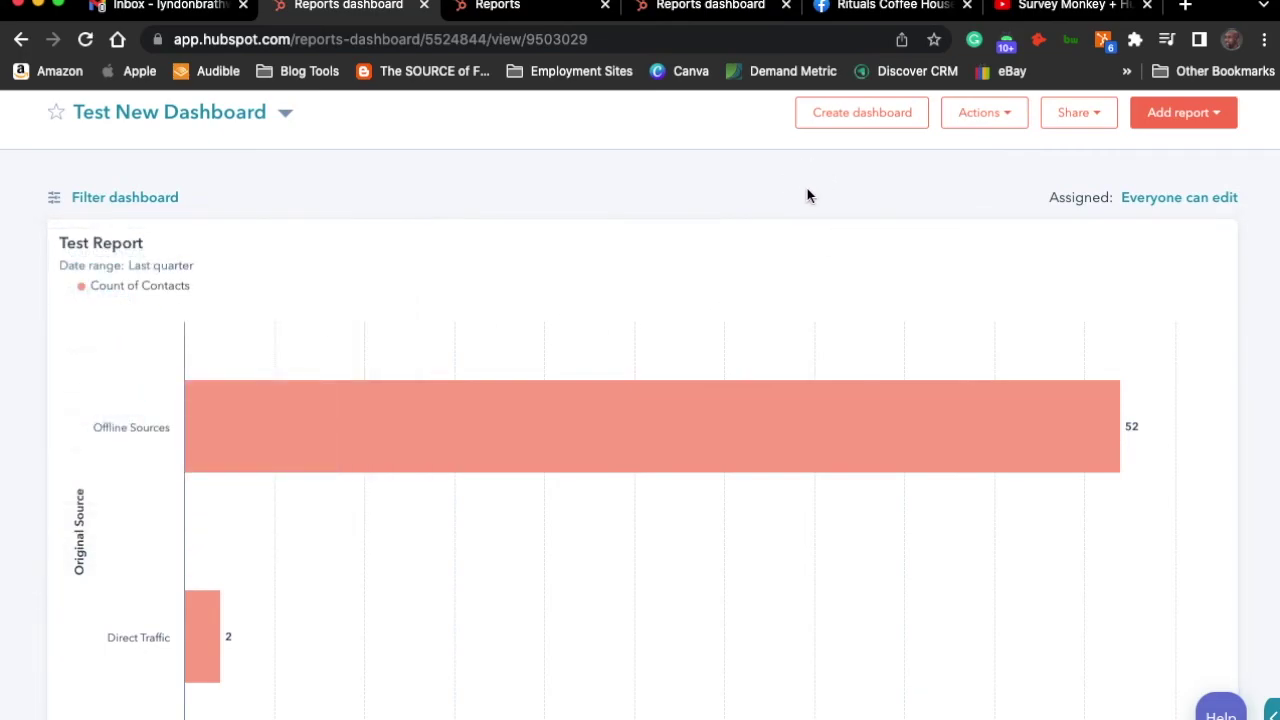
Review Test Report's Original Source options, and set its date range to This month with the entire month shown
{"action": "left_click", "coordinate": [1190, 243]}
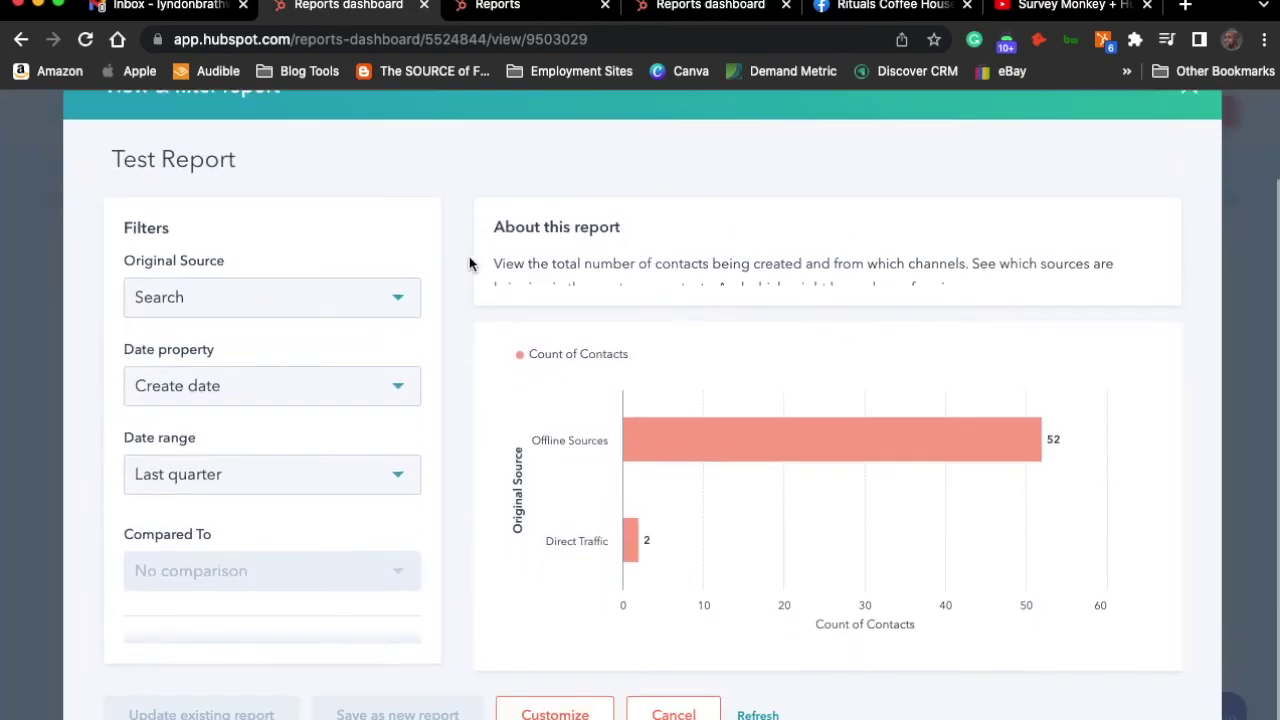
{"action": "left_click", "coordinate": [398, 301]}
{"action": "left_click", "coordinate": [445, 403]}
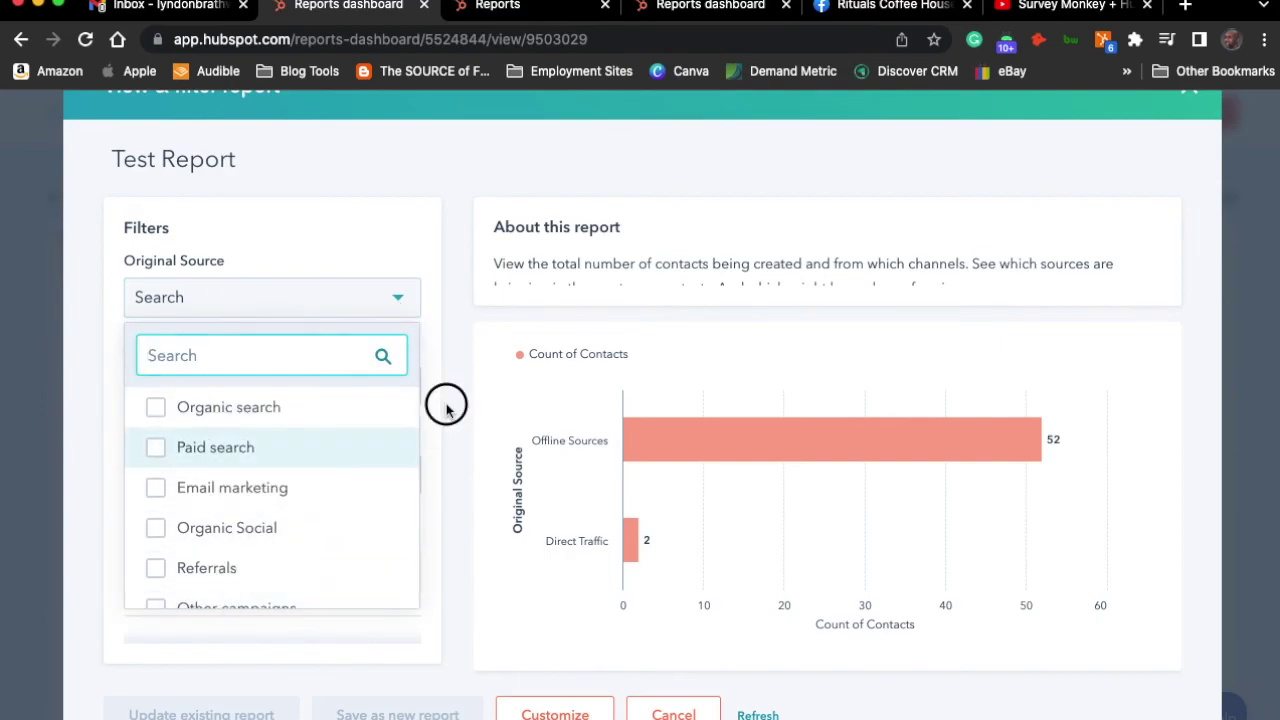
{"action": "left_click", "coordinate": [380, 475]}
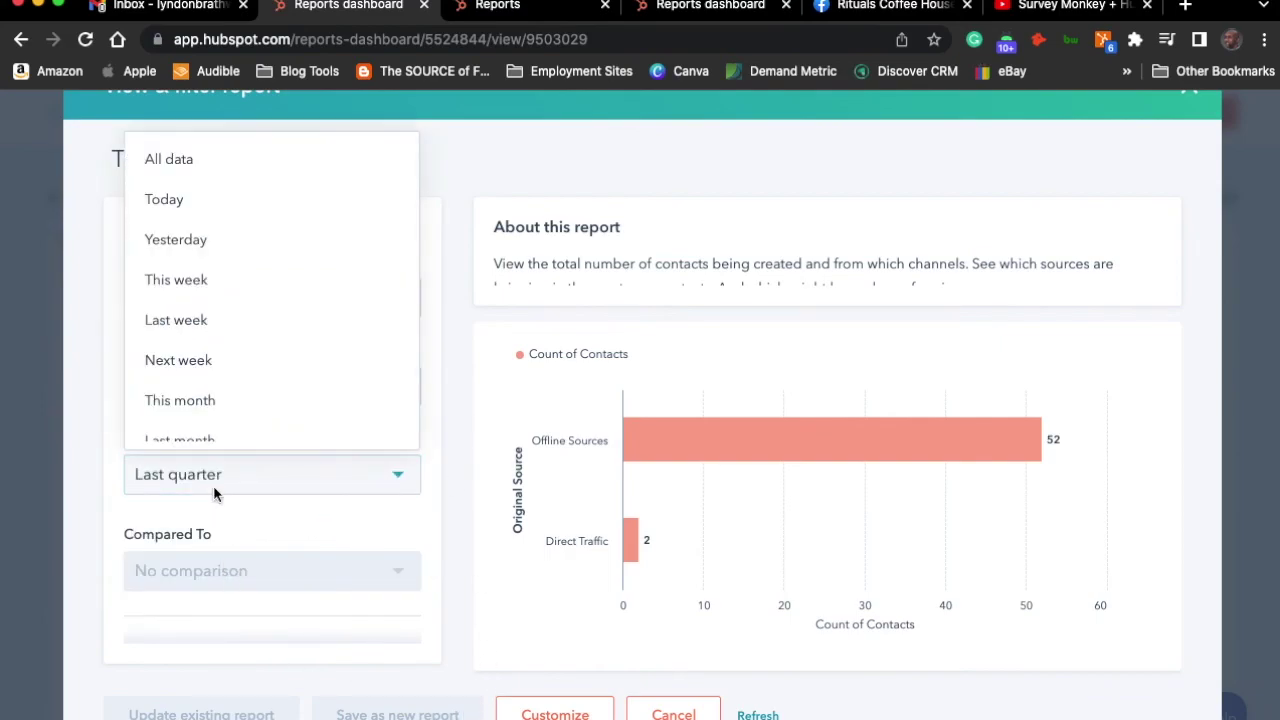
{"action": "left_click", "coordinate": [207, 409]}
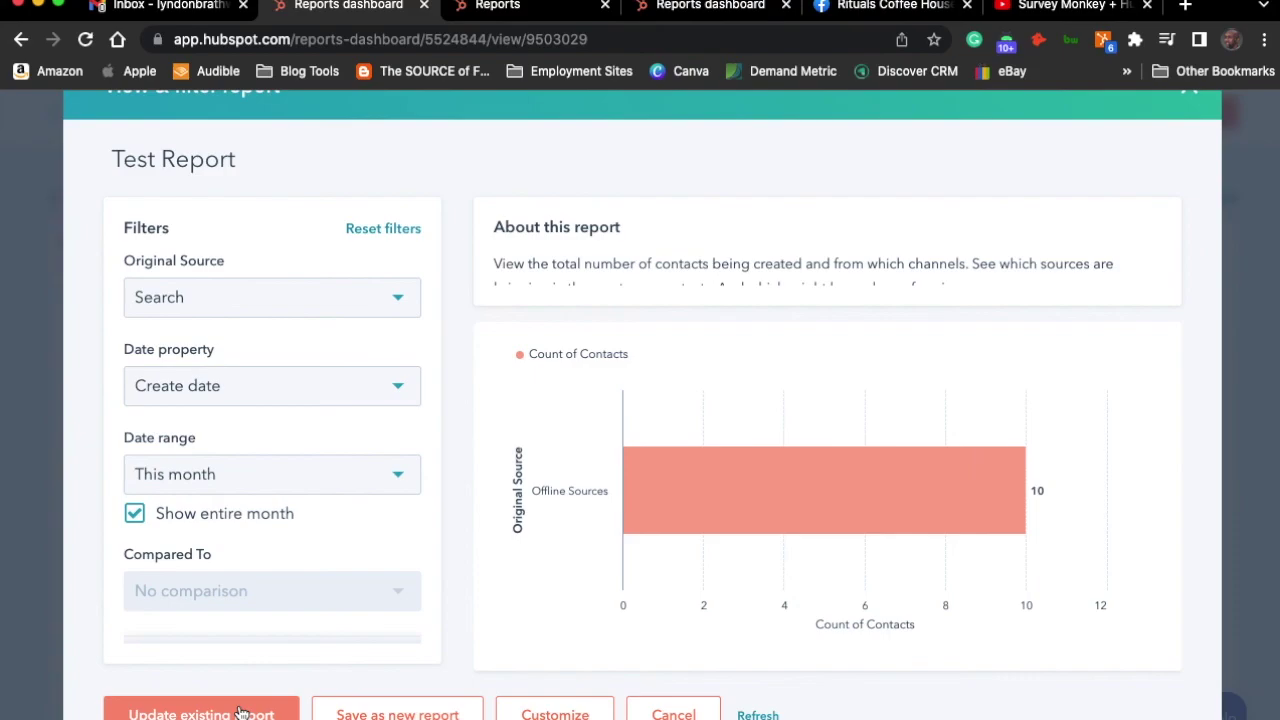
Open Test Report for customization to look over its chart types and configuration, and exit back to the dashboard
{"action": "left_click", "coordinate": [498, 712]}
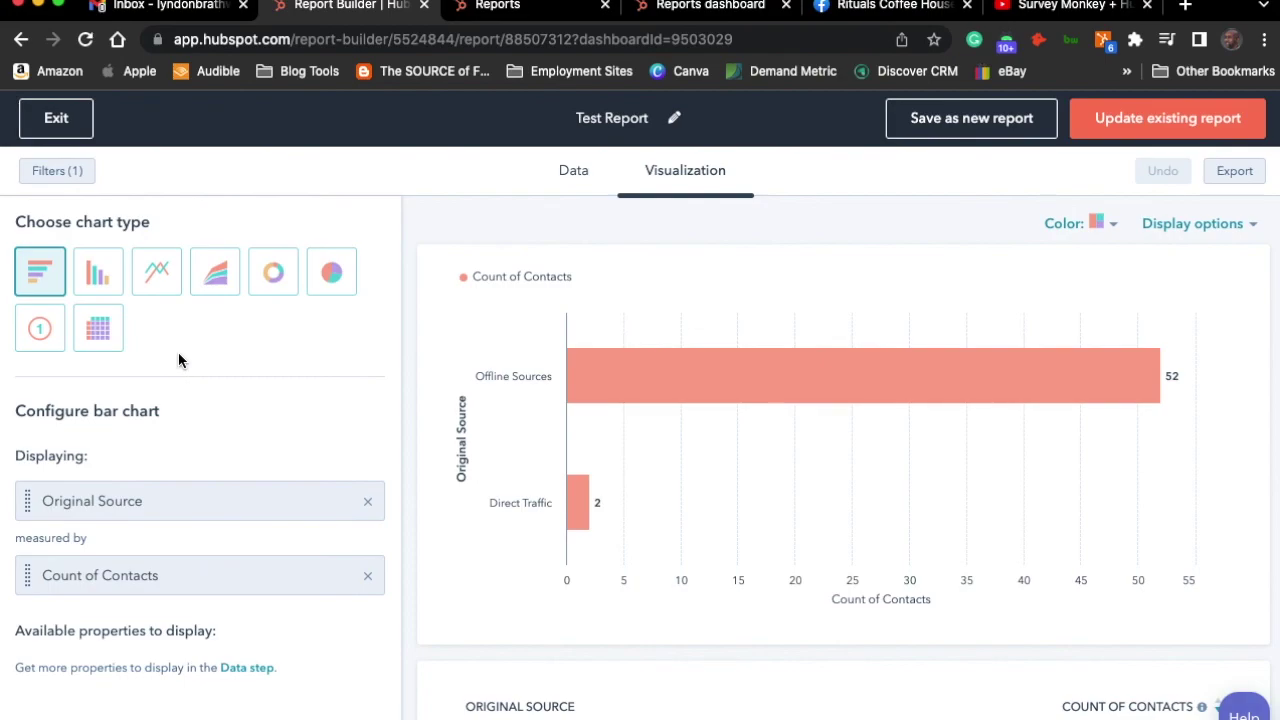
{"action": "left_click", "coordinate": [72, 133]}
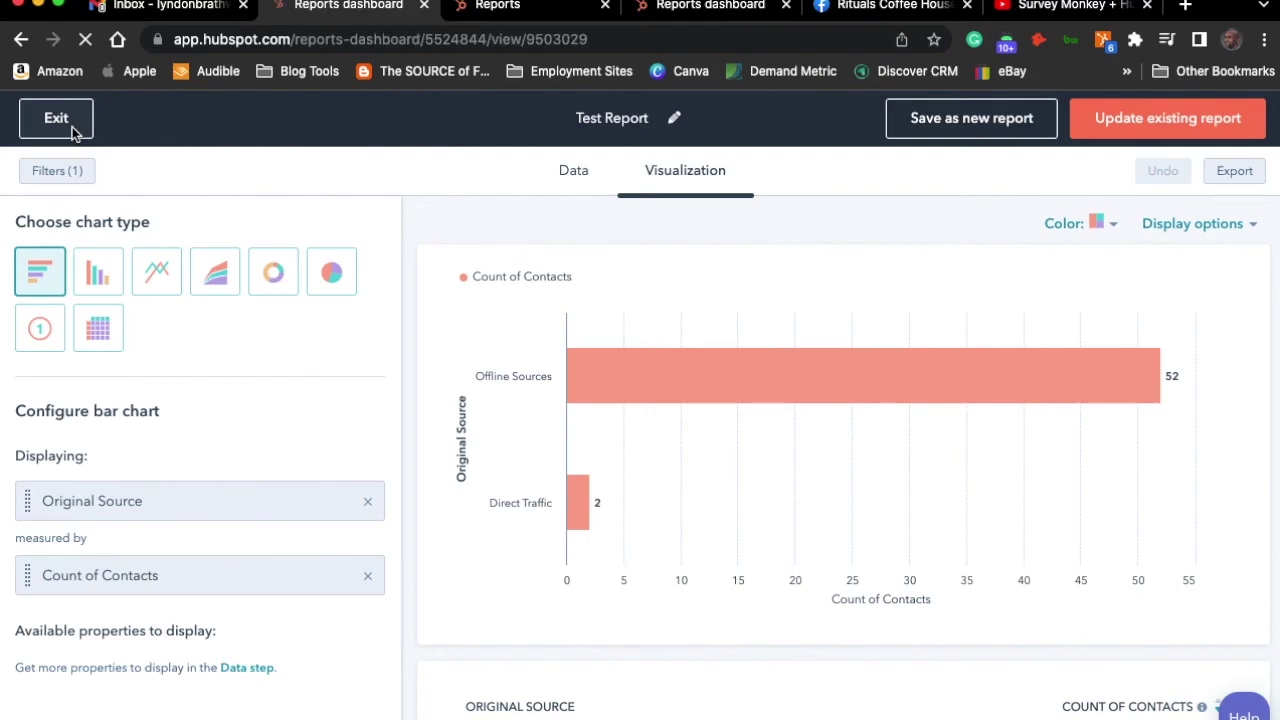